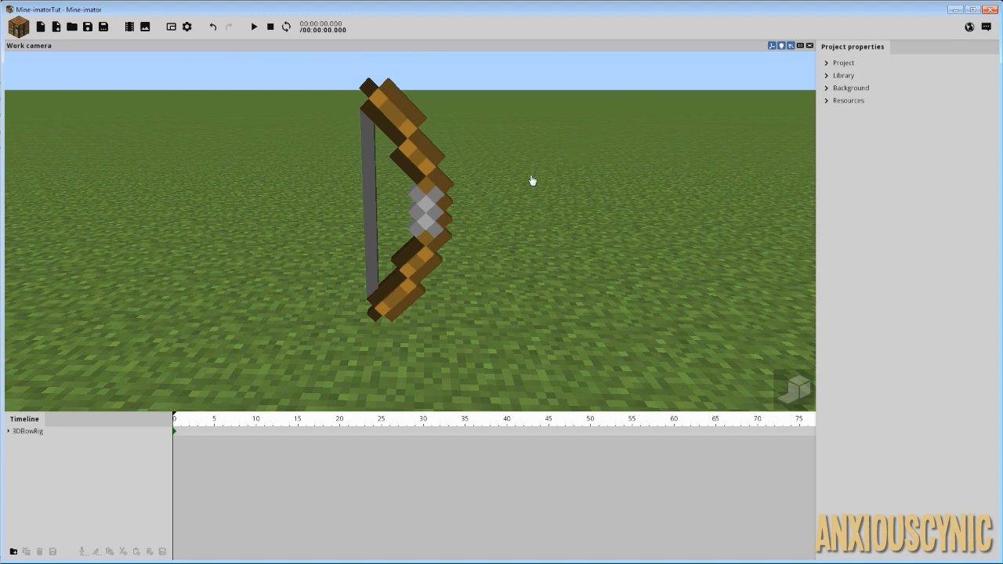
# Examine the 3D bow rig in the work camera view from several angles and distances.
pyautogui.moveTo(509, 183); pyautogui.dragTo(457, 215)
pyautogui.scroll(3, 449, 214)
pyautogui.scroll(-3, 456, 215)
pyautogui.moveTo(537, 197)
pyautogui.mouseDown()
pyautogui.moveTo(528, 250)
pyautogui.moveTo(531, 202)
pyautogui.mouseUp()
pyautogui.scroll(-3, 528, 199)
pyautogui.moveTo(478, 175); pyautogui.dragTo(476, 178)
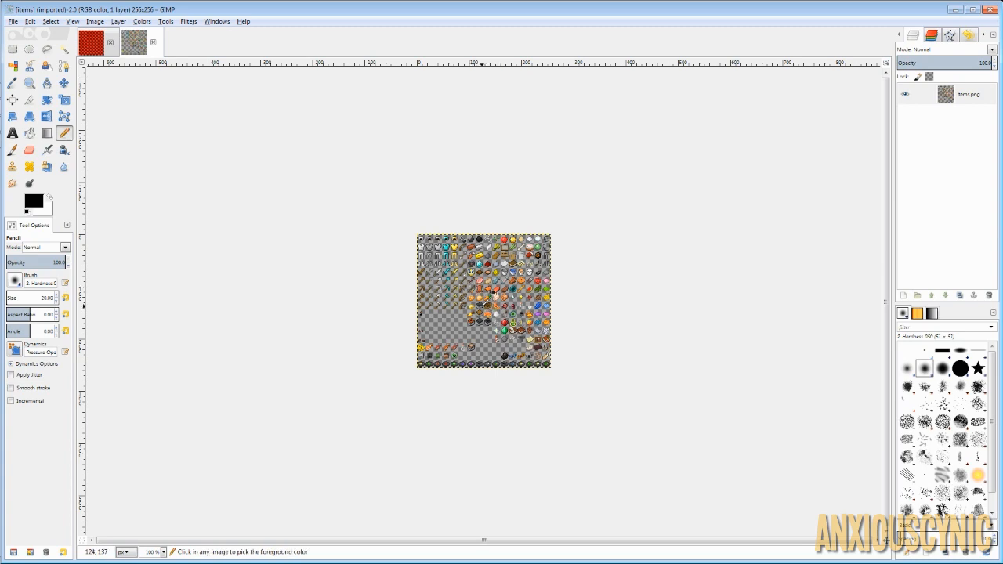
# Switch to GIMP and look over the rows of item icons across the items.png sheet.
pyautogui.keyDown('ctrl'); pyautogui.scroll(3, 480, 301); pyautogui.keyUp('ctrl')
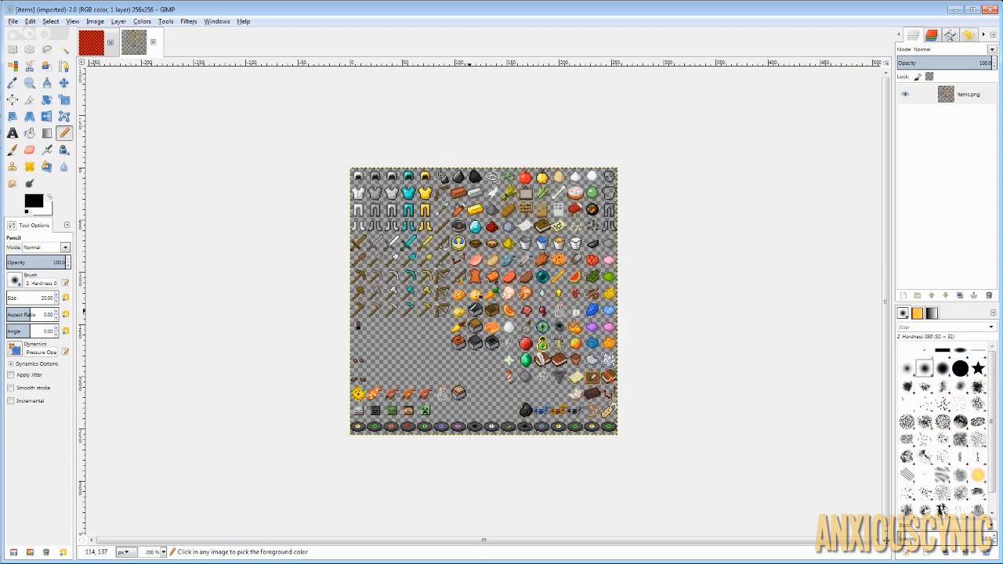
pyautogui.keyDown('ctrl'); pyautogui.scroll(1, 473, 309); pyautogui.keyUp('ctrl')
pyautogui.keyDown('ctrl'); pyautogui.scroll(1, 471, 304); pyautogui.keyUp('ctrl')
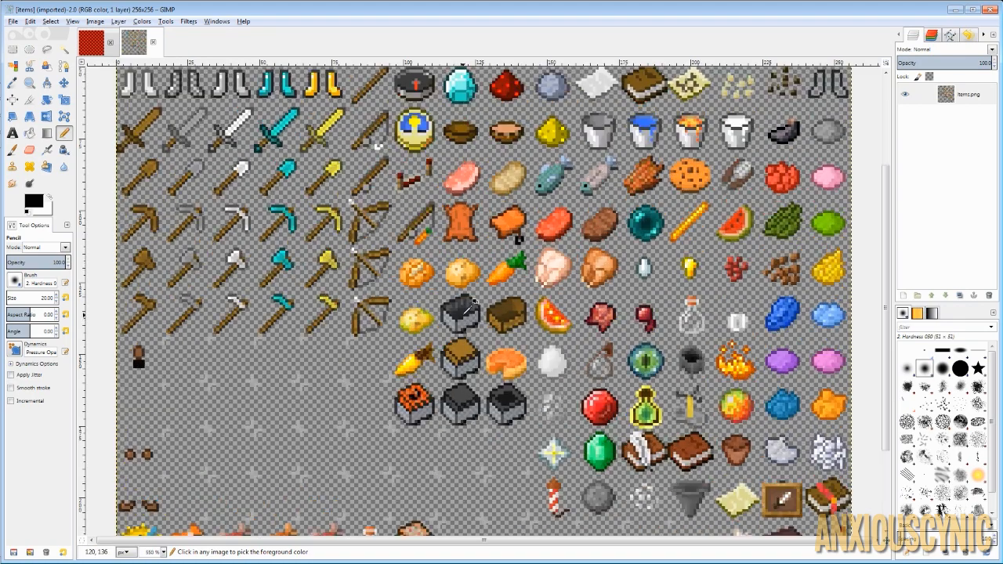
pyautogui.scroll(2, 398, 235)
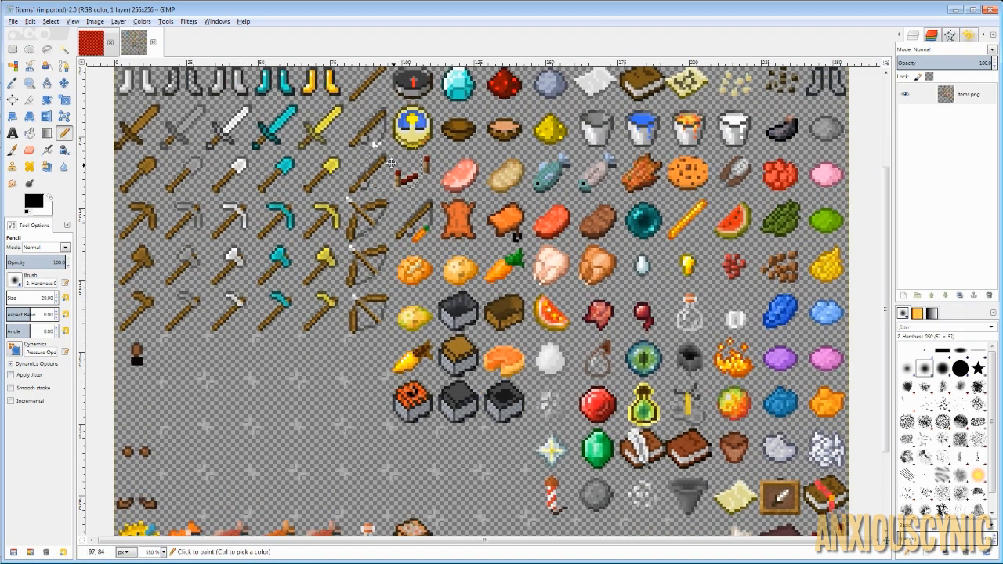
pyautogui.moveTo(398, 247); pyautogui.dragTo(464, 380, button='middle')
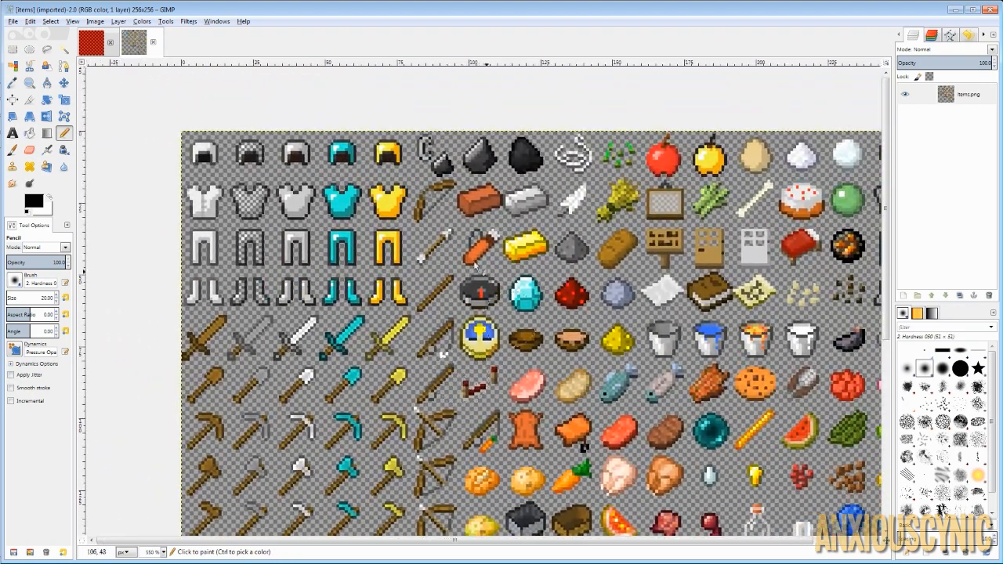
pyautogui.moveTo(411, 278); pyautogui.dragTo(340, 212, button='middle')
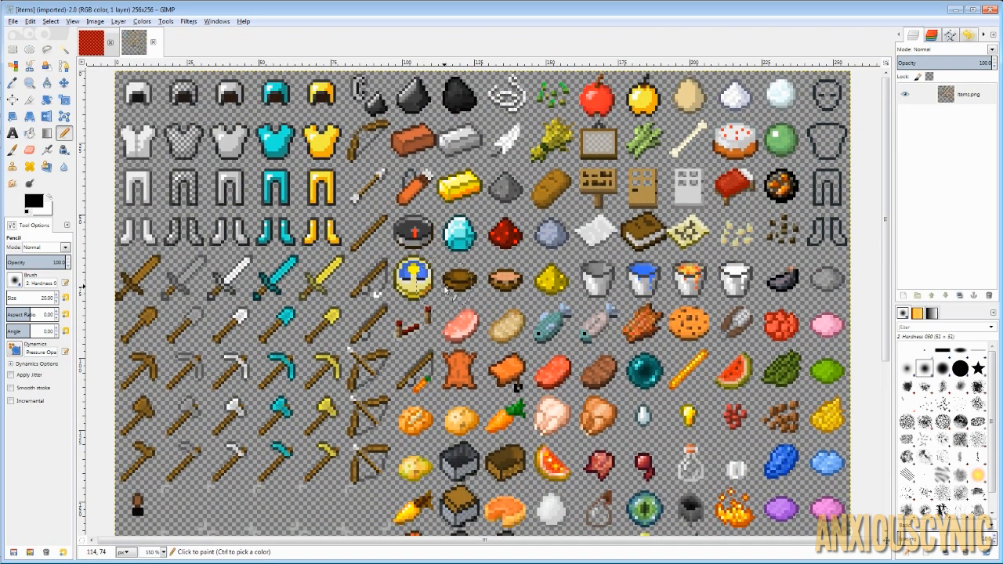
pyautogui.moveTo(558, 346); pyautogui.dragTo(578, 97, button='middle')
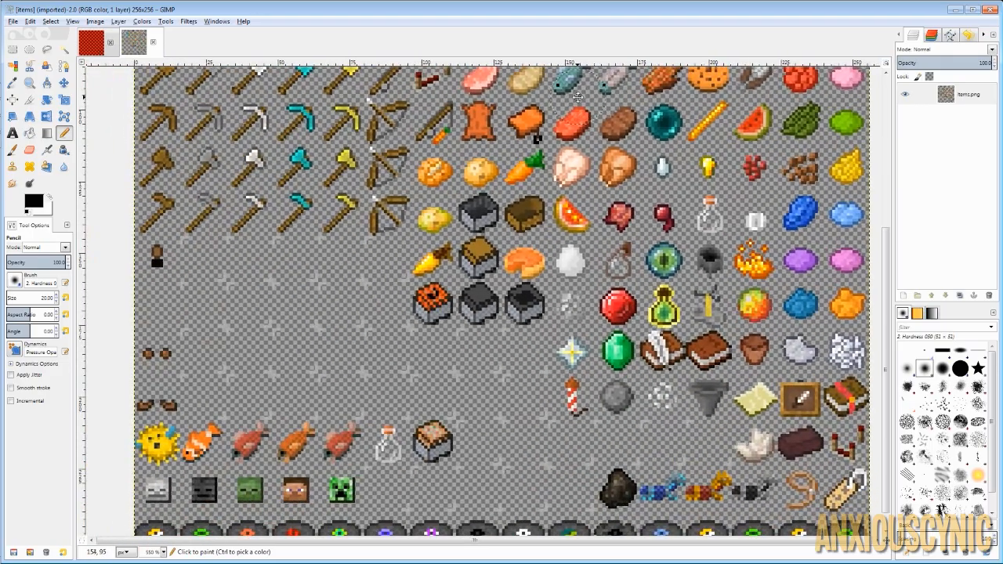
pyautogui.moveTo(505, 345); pyautogui.dragTo(516, 433, button='middle')
pyautogui.moveTo(362, 171); pyautogui.dragTo(377, 322, button='middle')
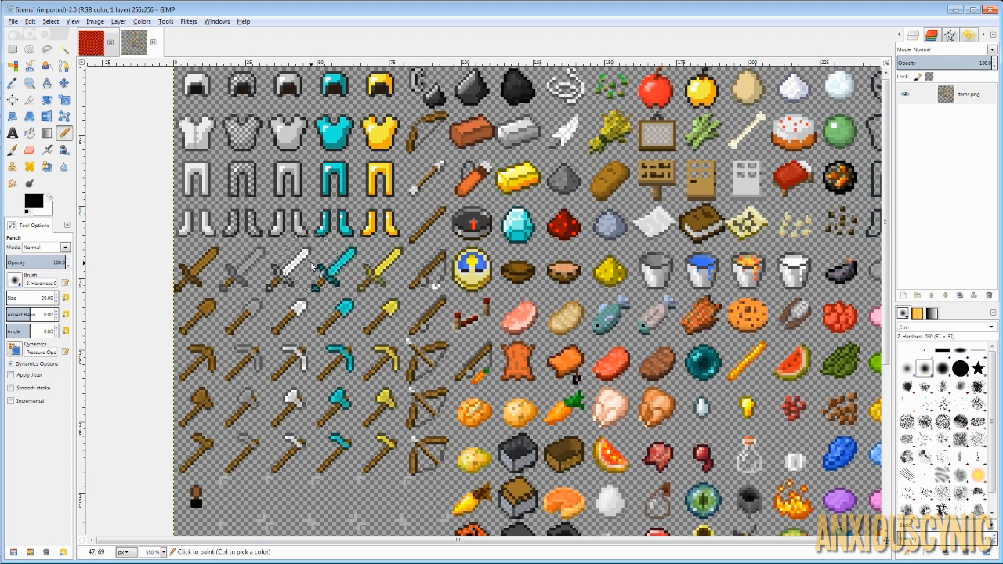
pyautogui.moveTo(341, 208); pyautogui.dragTo(313, 236, button='middle')
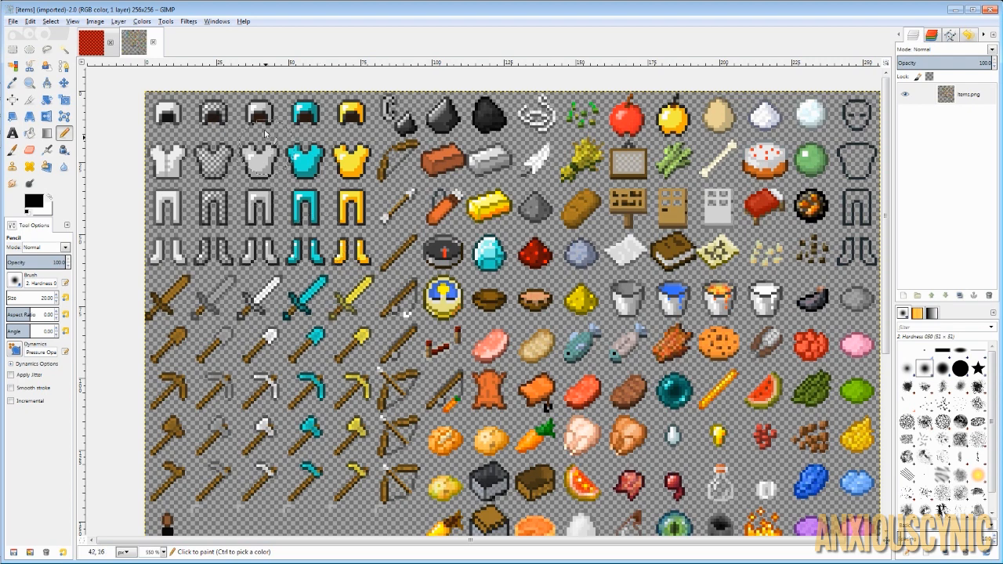
# Examine the pixels of the first helmet icons in the items sheet up close.
pyautogui.moveTo(208, 132); pyautogui.dragTo(389, 189, button='middle')
pyautogui.keyDown('ctrl'); pyautogui.scroll(1, 338, 166); pyautogui.keyUp('ctrl')
pyautogui.keyDown('ctrl'); pyautogui.scroll(5, 343, 160); pyautogui.keyUp('ctrl')
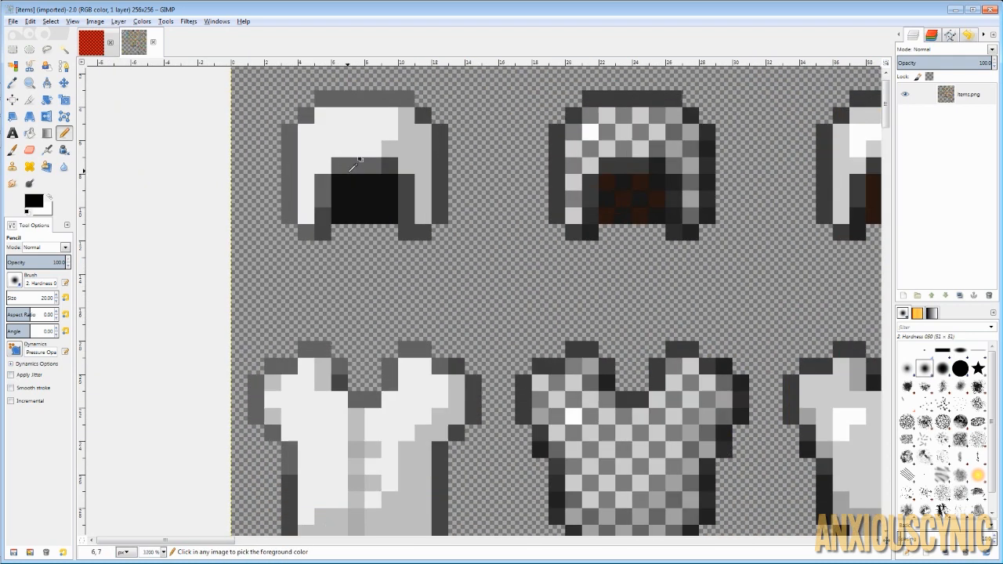
pyautogui.scroll(1, 425, 262)
pyautogui.moveTo(426, 263); pyautogui.dragTo(447, 323, button='middle')
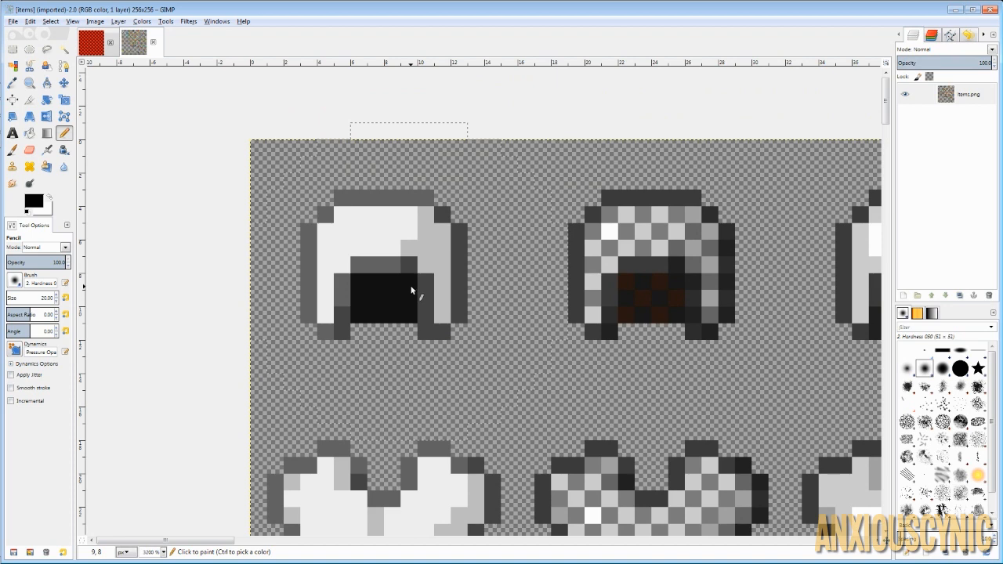
pyautogui.moveTo(483, 286); pyautogui.dragTo(340, 262, button='middle')
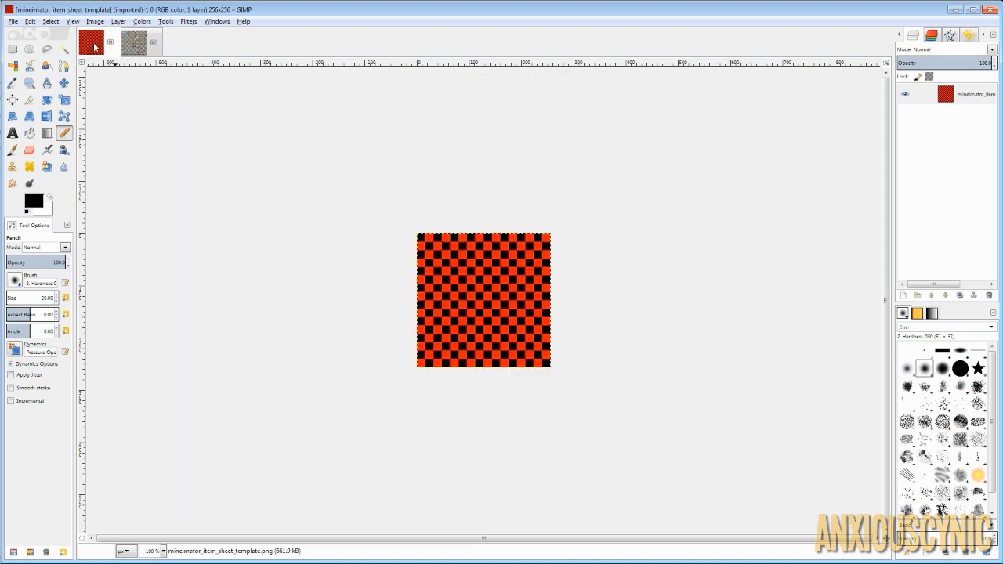
# In the mineimator_item_sheet_template image, add a new 256 × 256 px layer filled with transparency.
pyautogui.click(91, 42)
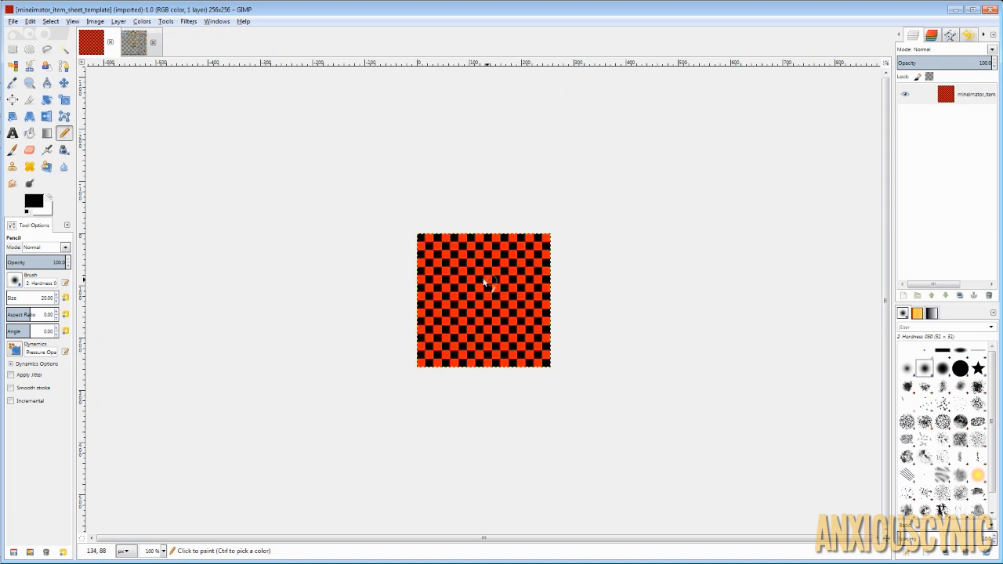
pyautogui.keyDown('ctrl'); pyautogui.scroll(3, 486, 273); pyautogui.keyUp('ctrl')
pyautogui.keyDown('ctrl'); pyautogui.scroll(1, 486, 269); pyautogui.keyUp('ctrl')
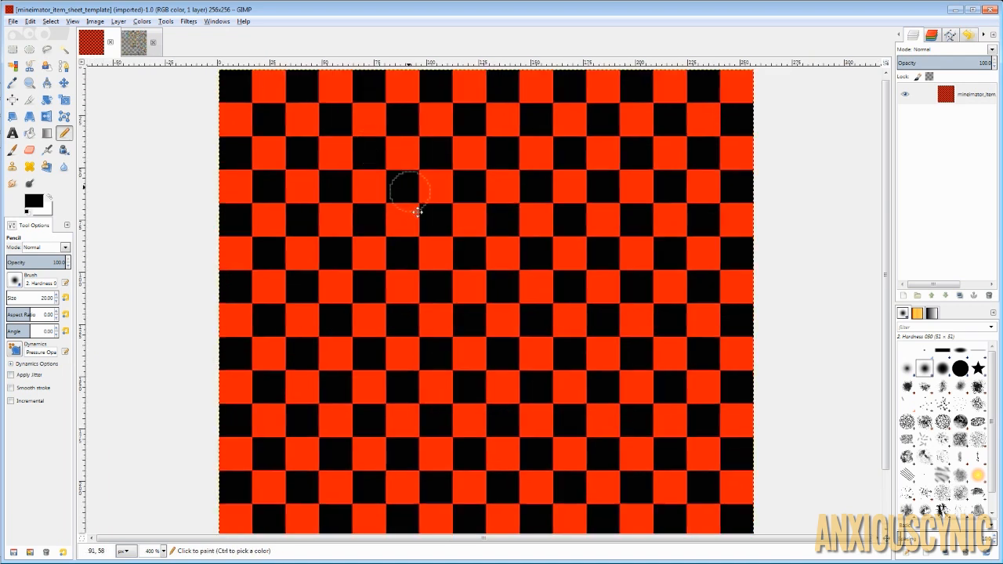
pyautogui.moveTo(398, 183); pyautogui.dragTo(452, 286, button='middle')
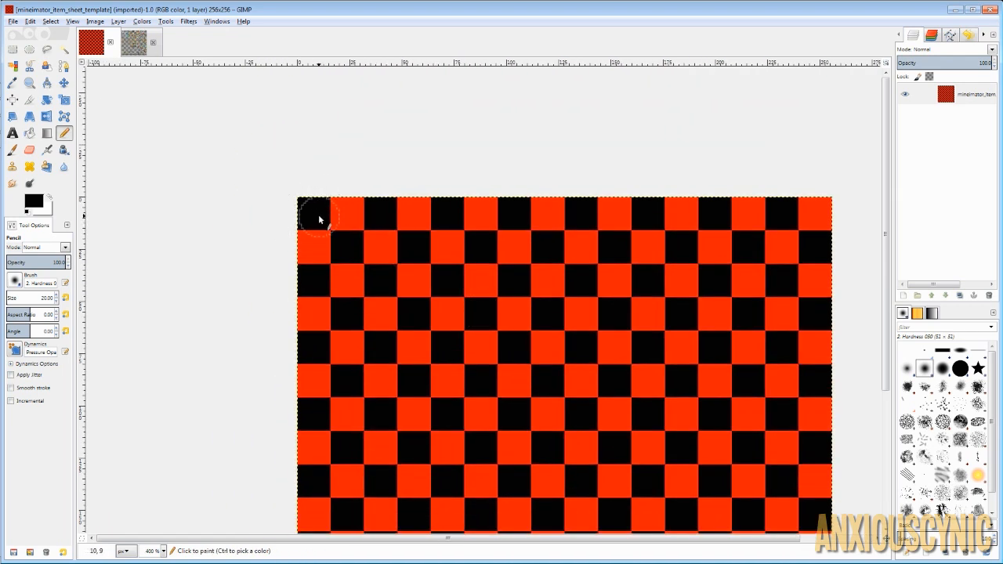
pyautogui.keyDown('ctrl'); pyautogui.scroll(2, 321, 216); pyautogui.keyUp('ctrl')
pyautogui.moveTo(246, 217); pyautogui.dragTo(332, 170, button='middle')
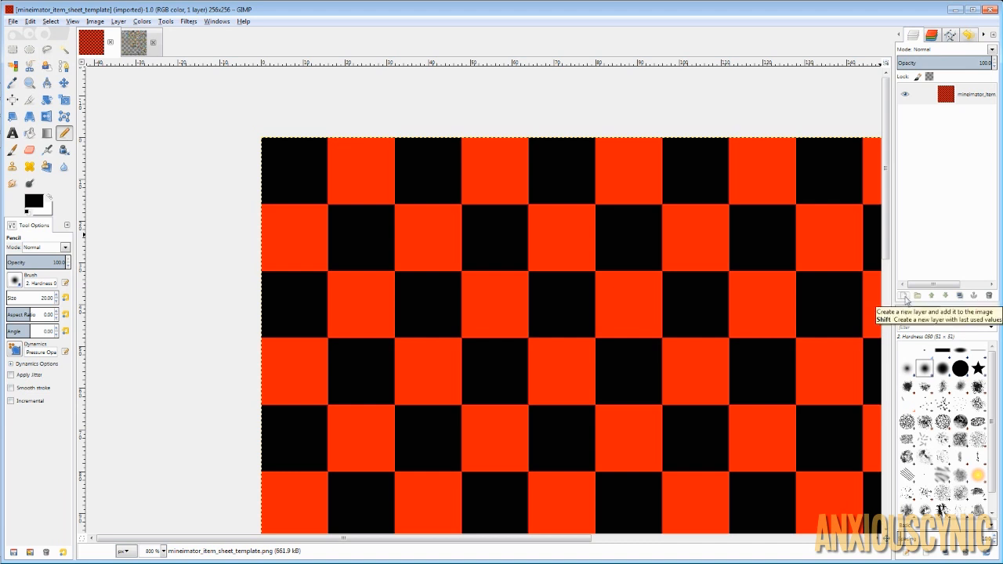
pyautogui.click(904, 297)
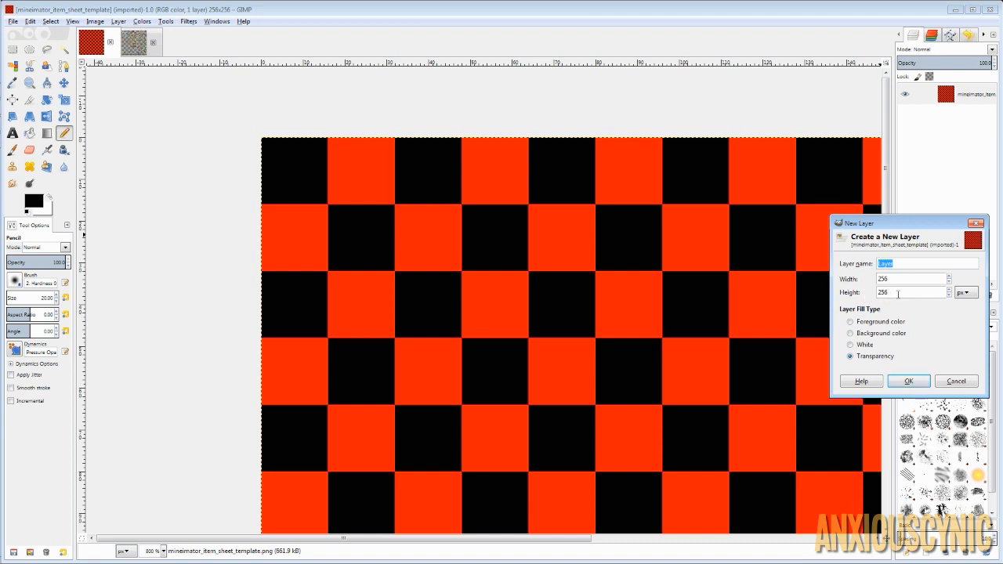
pyautogui.click(909, 382)
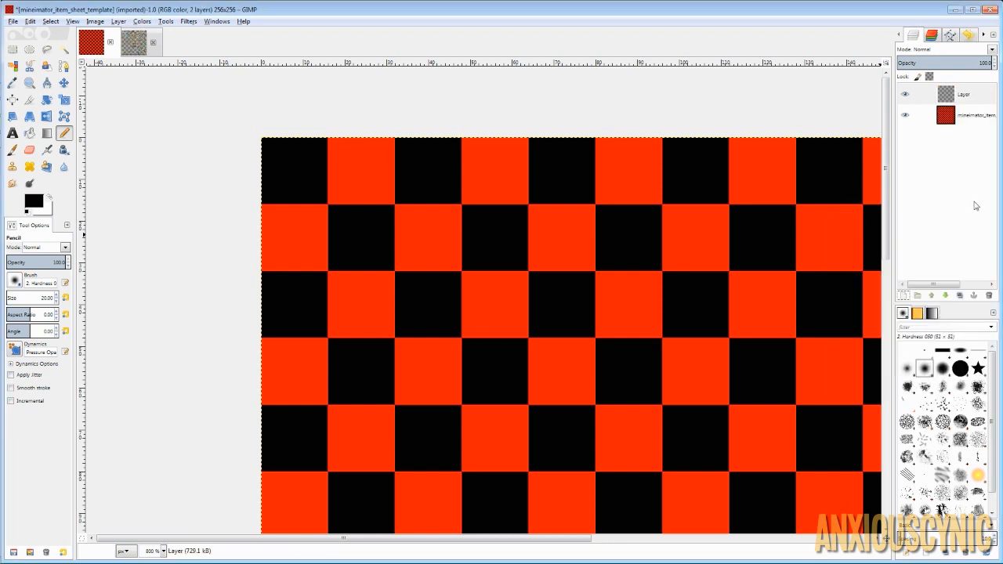
# Set the opacity of the red and black checkerboard template layer to 15.
pyautogui.click(955, 95)
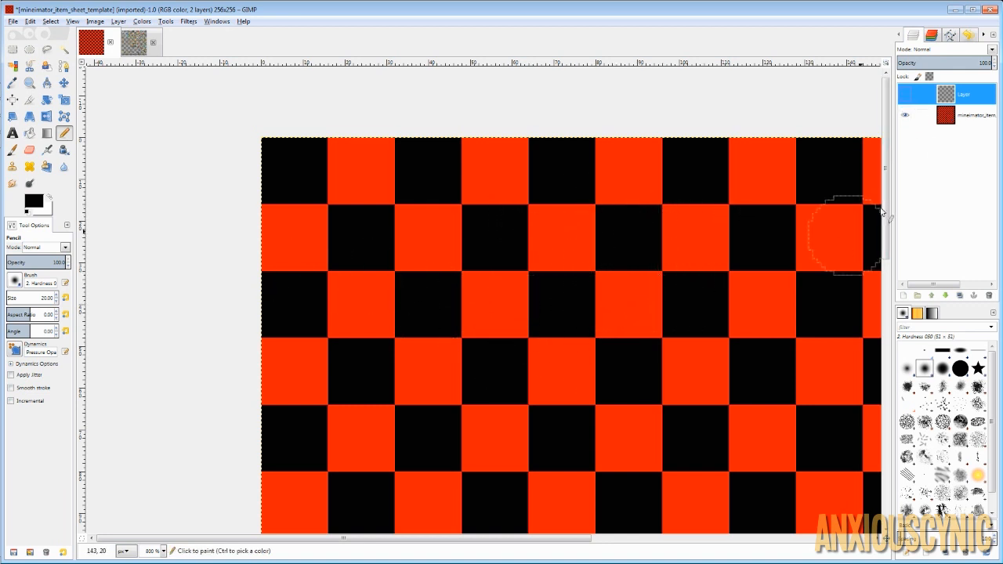
pyautogui.click(964, 116)
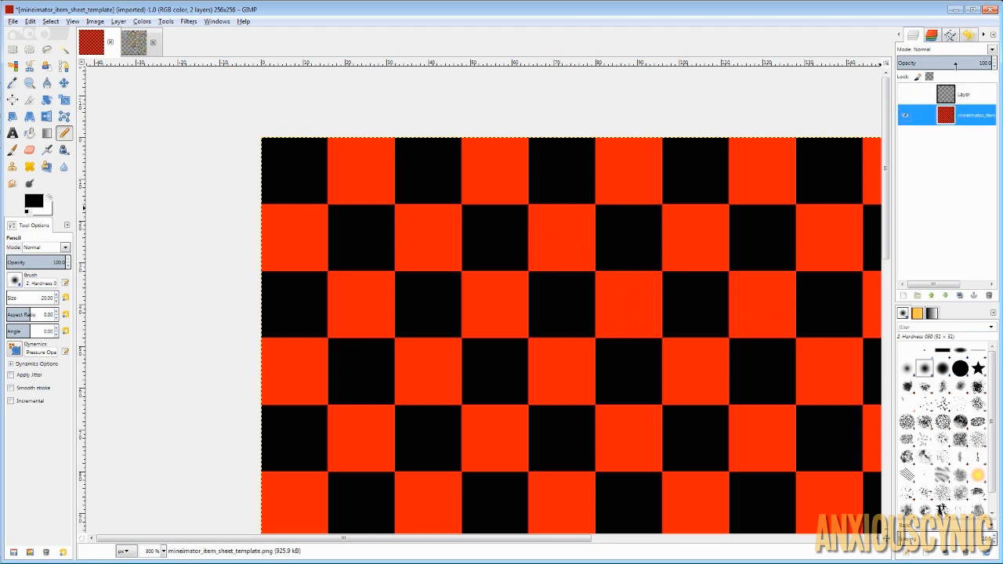
pyautogui.moveTo(956, 65); pyautogui.dragTo(916, 62)
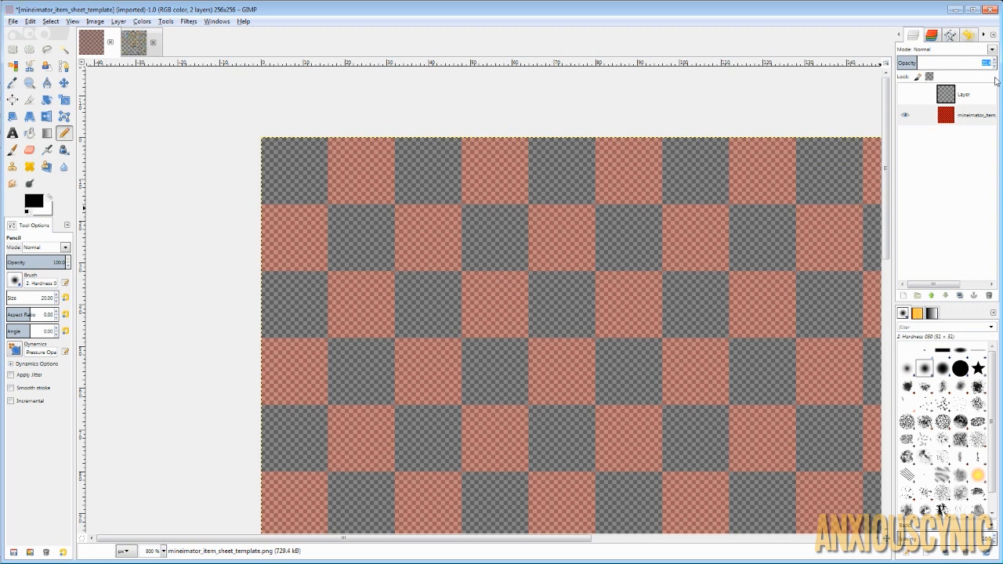
pyautogui.press('Return')
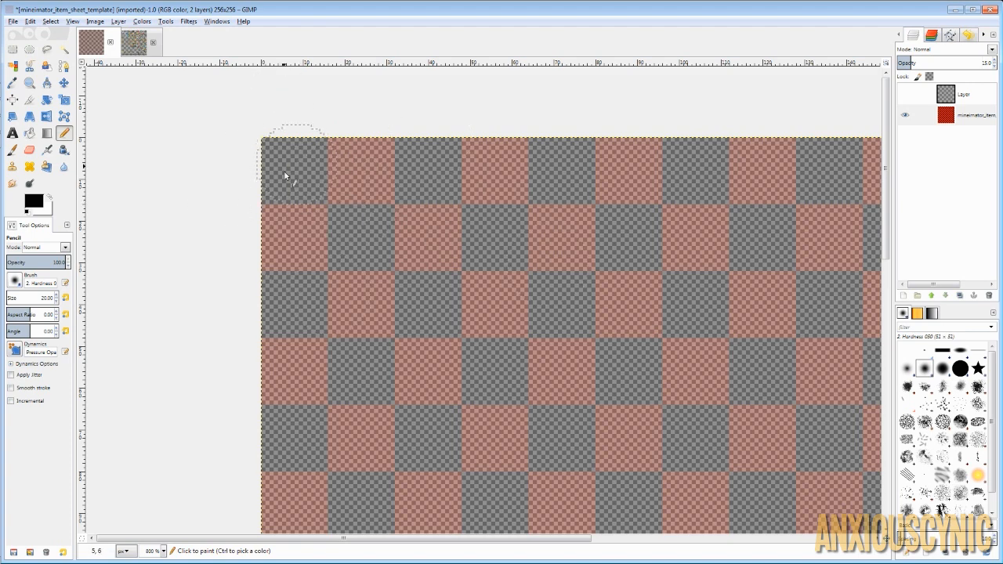
# Rename the new transparent layer as ItemsLayer.
pyautogui.click(957, 95)
pyautogui.doubleClick(962, 95)
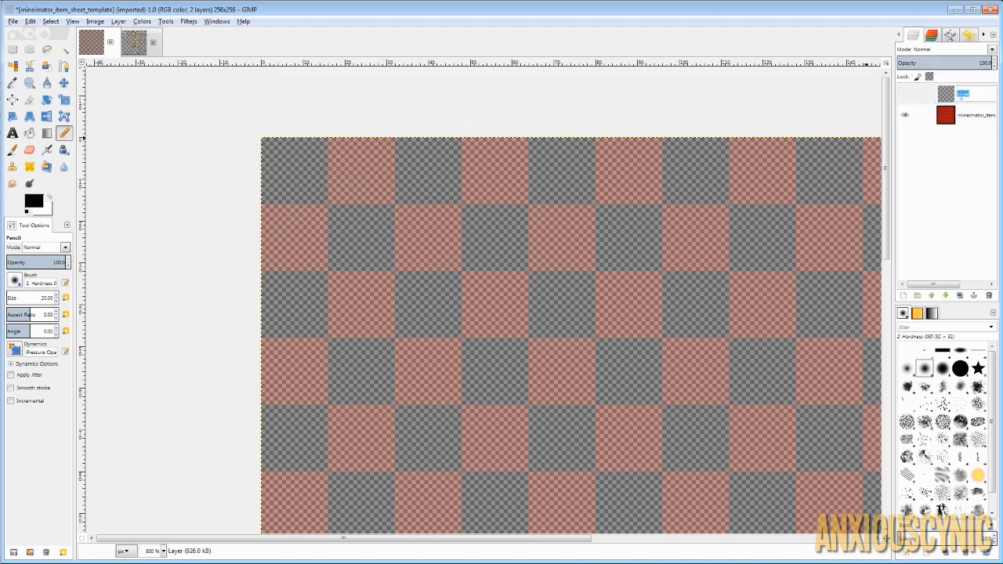
pyautogui.write('Ba')
pyautogui.write('emsLayer')
pyautogui.press('Return')
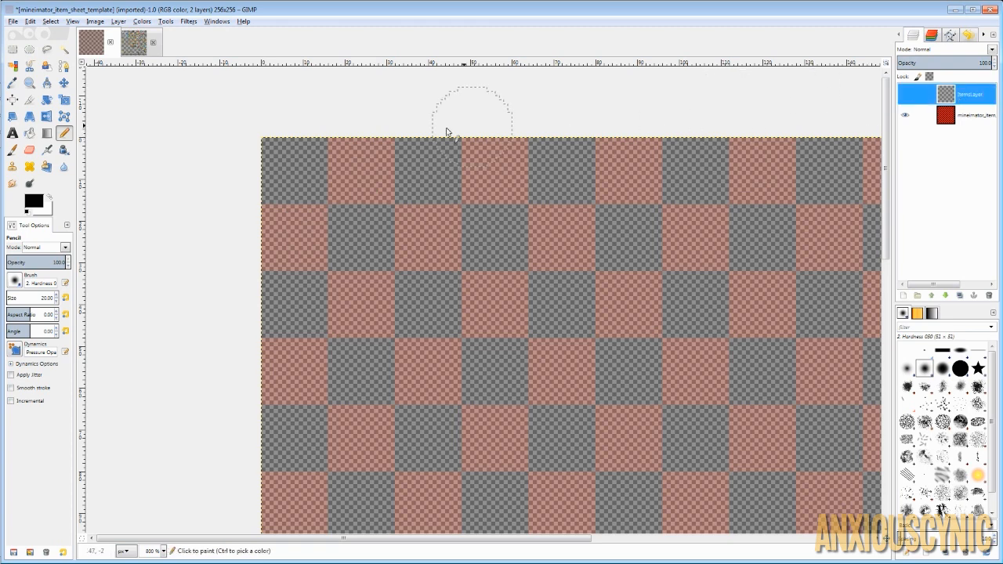
# Choose the Pencil tool and set its brush size to 1.
pyautogui.keyDown('ctrl'); pyautogui.scroll(4, 304, 176); pyautogui.keyUp('ctrl')
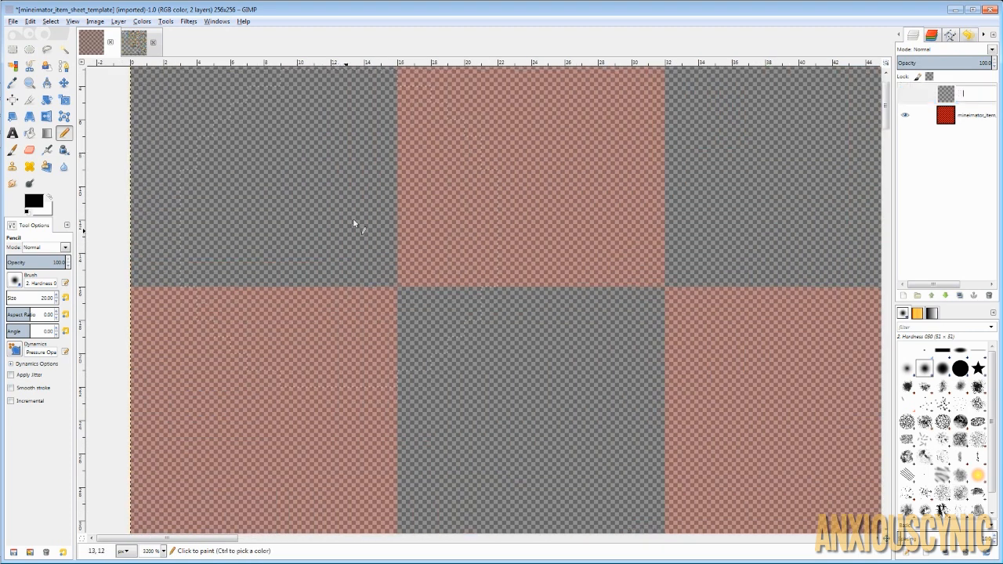
pyautogui.rightClick(179, 183)
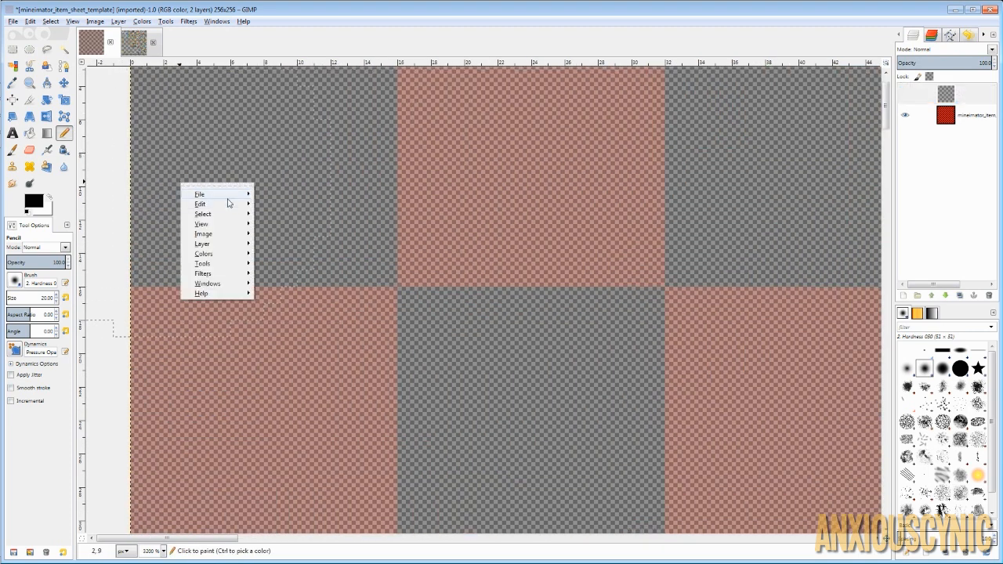
pyautogui.click(295, 184)
pyautogui.moveTo(338, 229); pyautogui.dragTo(346, 292, button='middle')
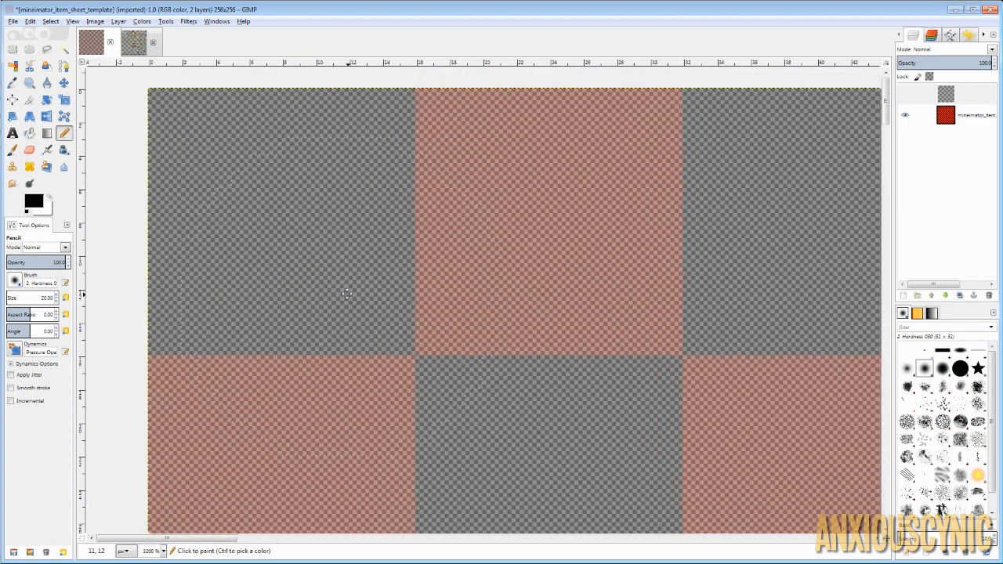
pyautogui.click(63, 133)
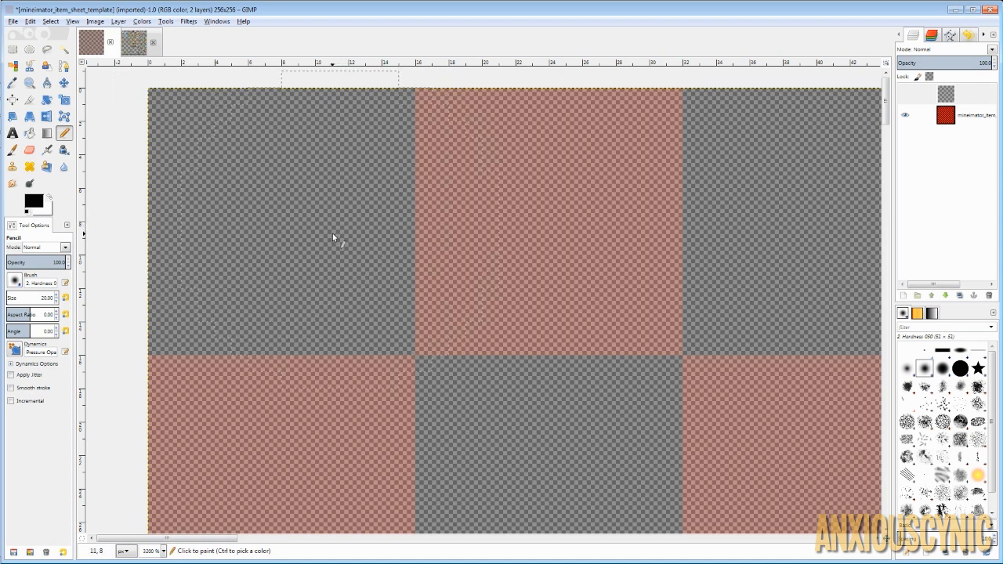
pyautogui.scroll(-3, 317, 236)
pyautogui.scroll(3, 317, 240)
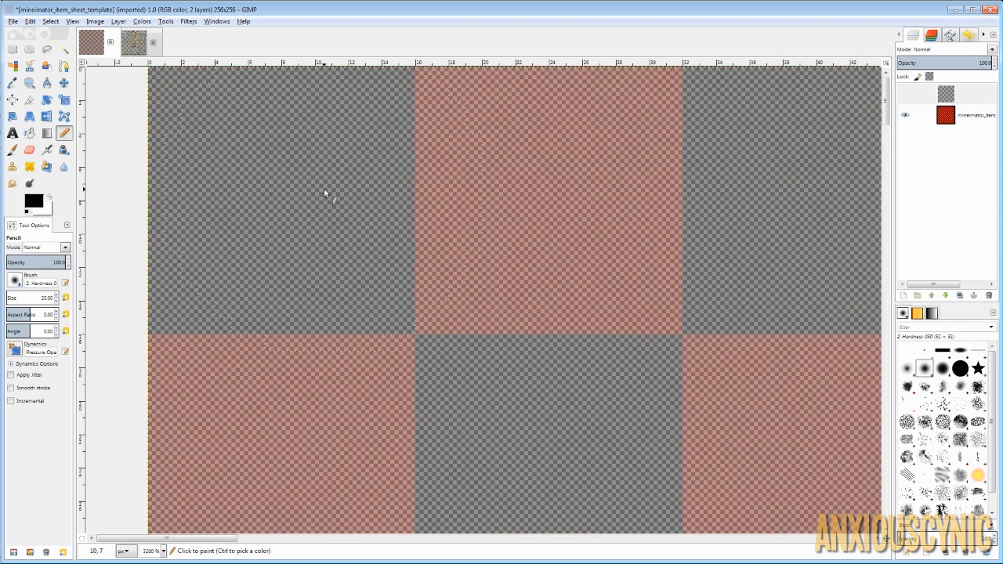
pyautogui.press('[')
pyautogui.press('[')
pyautogui.press('[')
pyautogui.press('[')
pyautogui.press('[')
pyautogui.press('[')
pyautogui.click(58, 302)
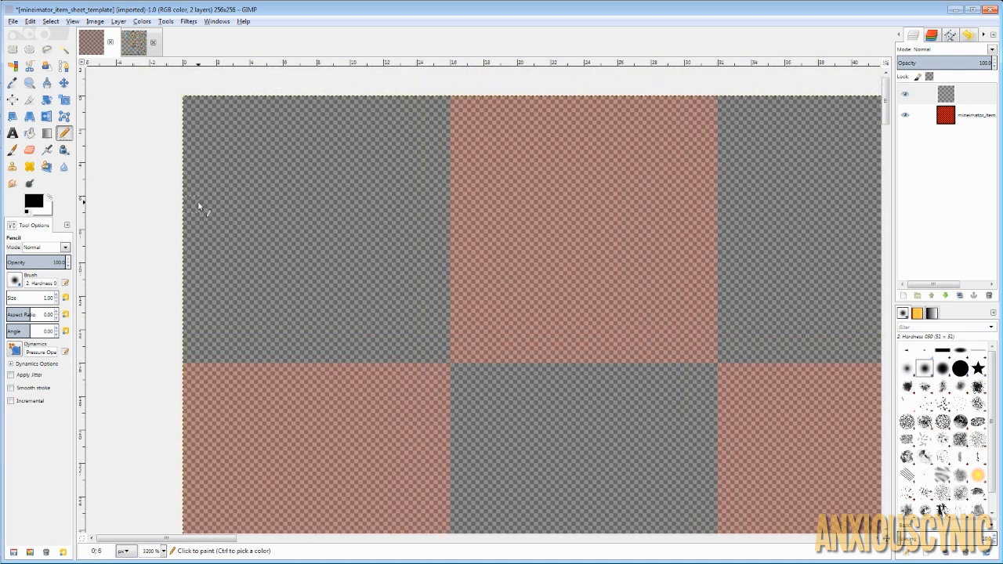
# Show the transparent items layer and paint five separate black pixels on it within the first template cell.
pyautogui.click(901, 94)
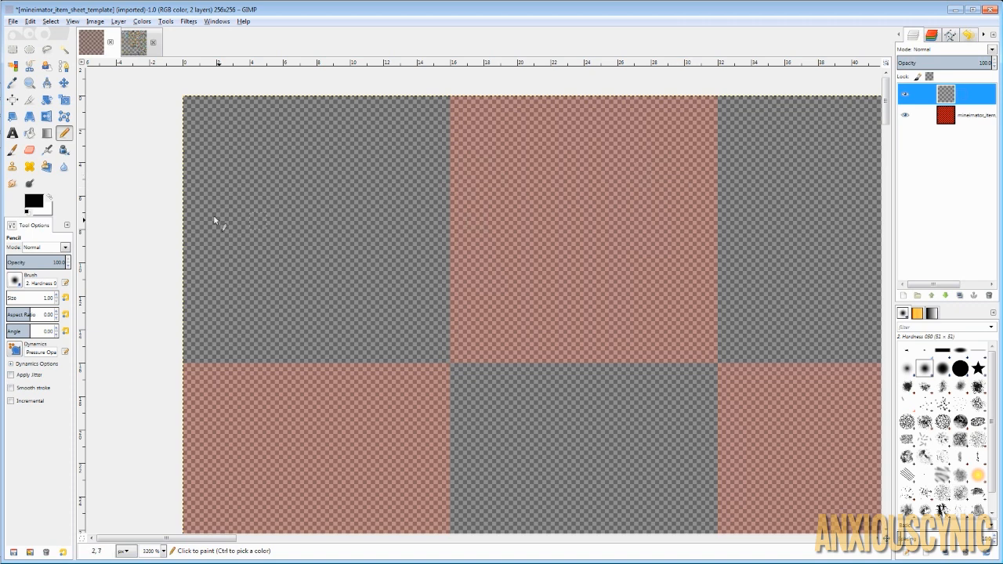
pyautogui.click(242, 171)
pyautogui.click(308, 187)
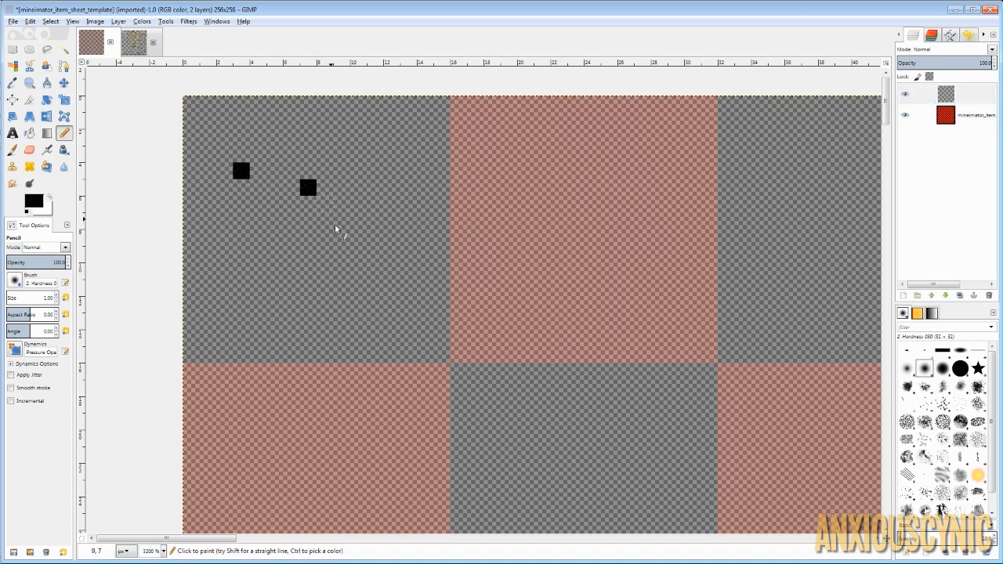
pyautogui.click(274, 272)
pyautogui.click(408, 172)
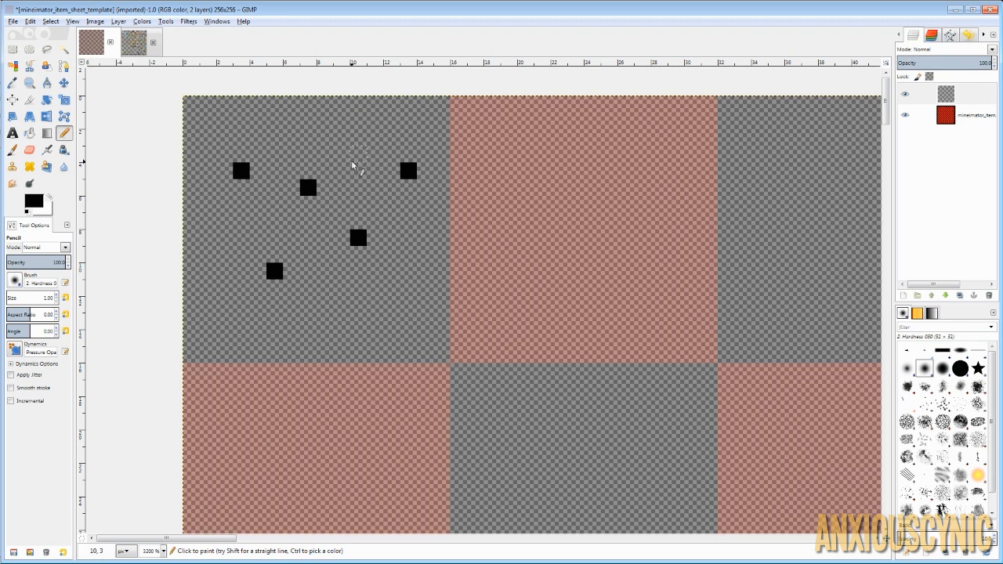
# Cut the five black pixels out of the first template cell with a rectangular selection, and clear the selection.
pyautogui.press('r')
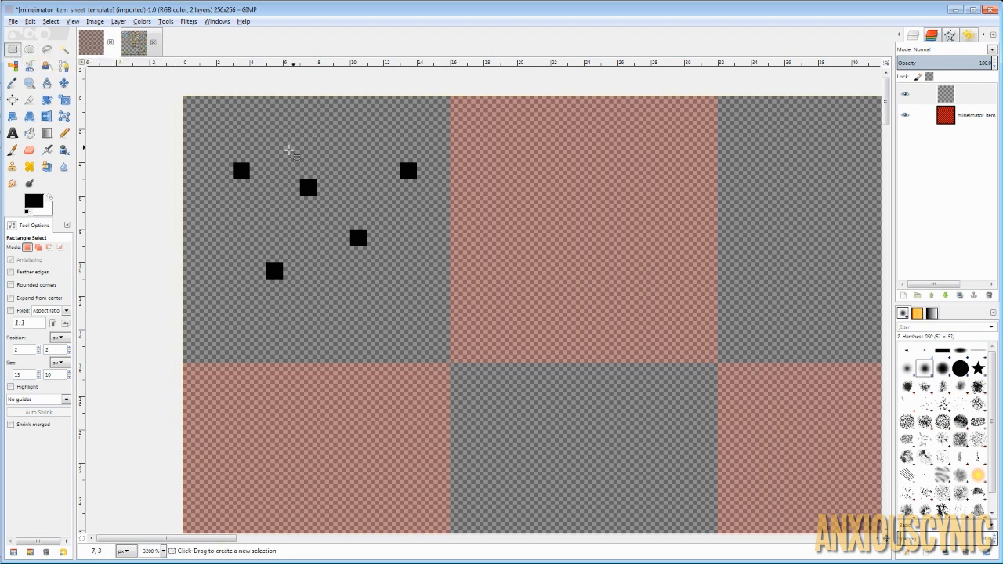
pyautogui.moveTo(217, 146); pyautogui.dragTo(437, 293)
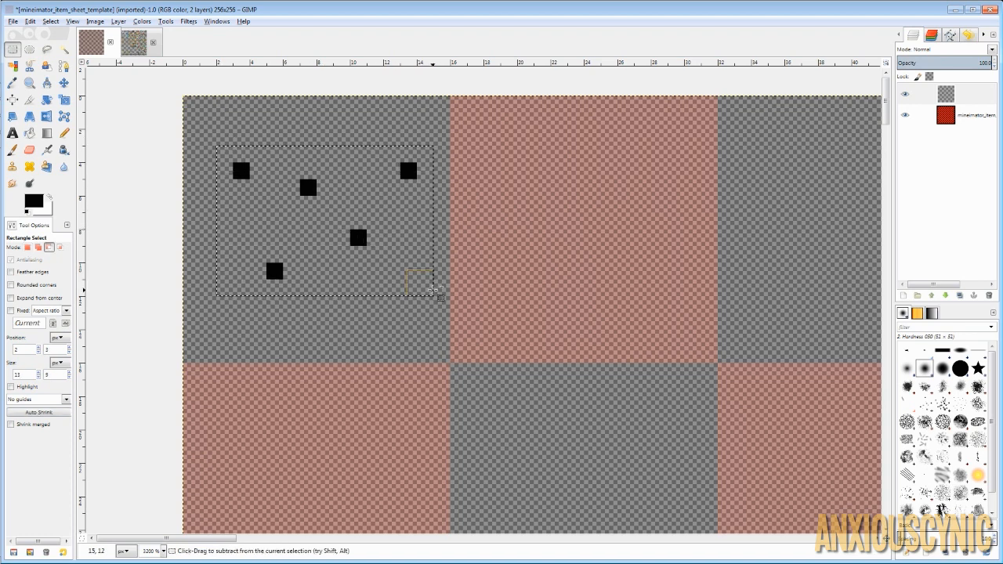
pyautogui.hotkey('ctrl', 'x')
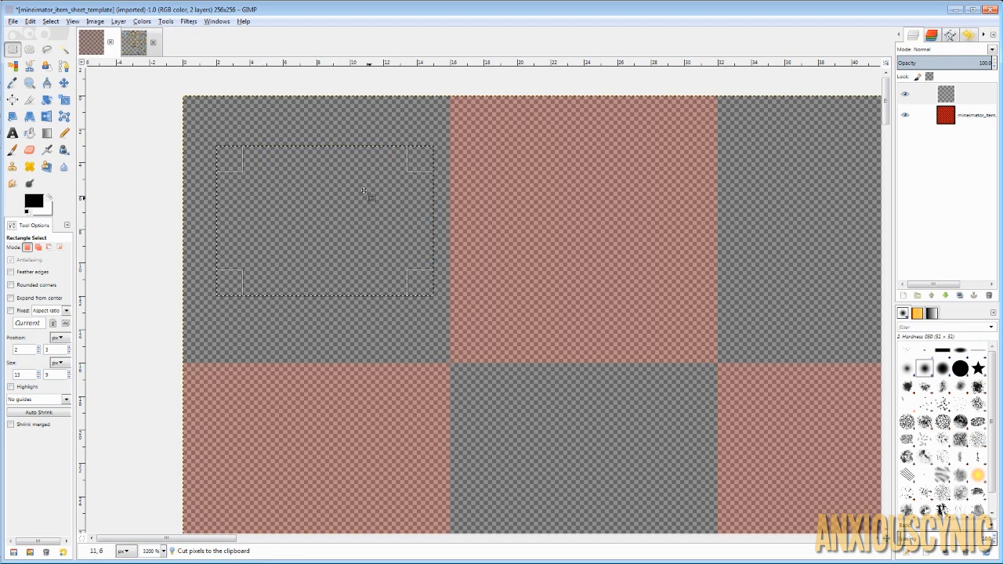
pyautogui.hotkey('ctrl', 'shift')
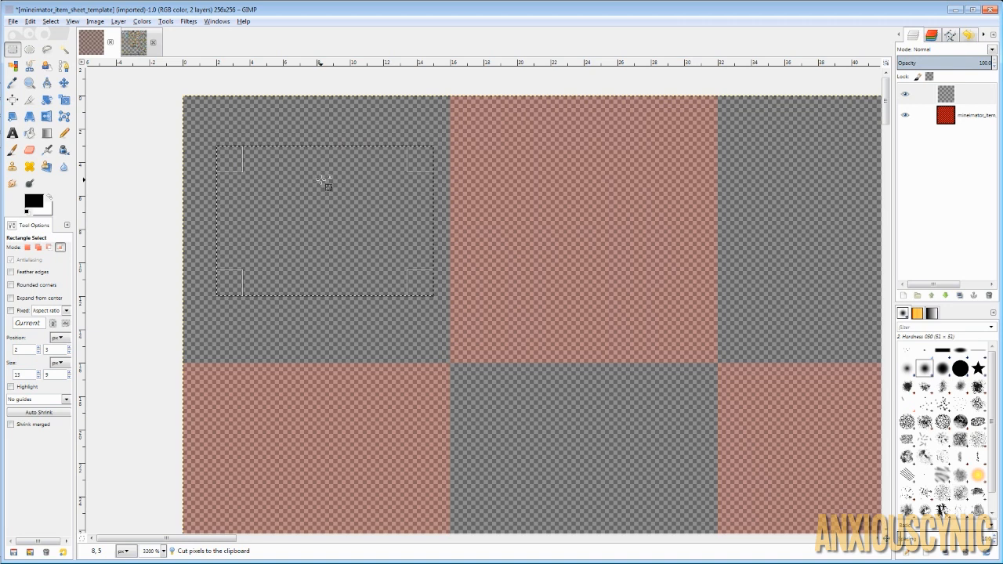
pyautogui.hotkey('ctrl', 'shift', 'a')
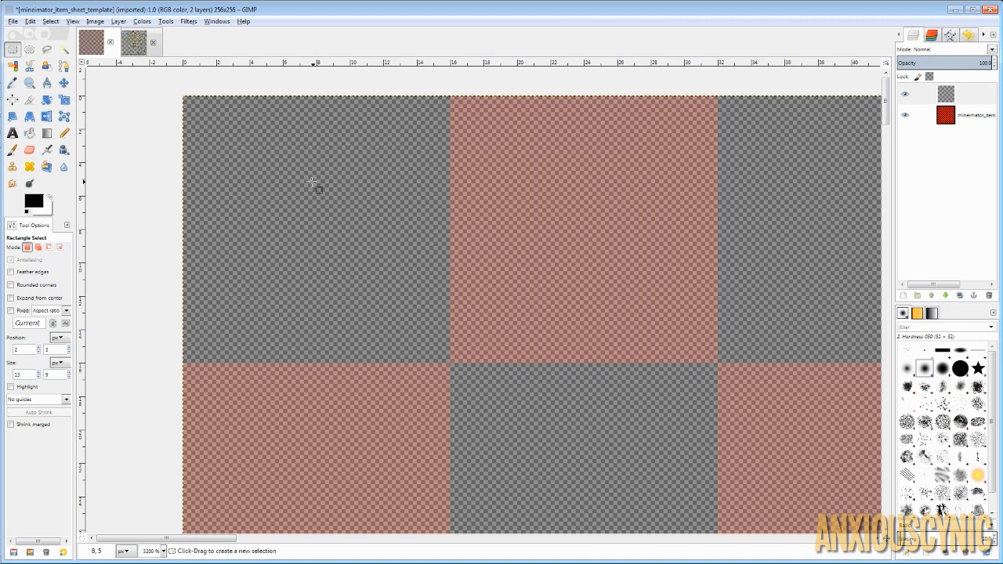
# Examine the item textures and their grid arrangement in the items.png sheet.
pyautogui.press('n')
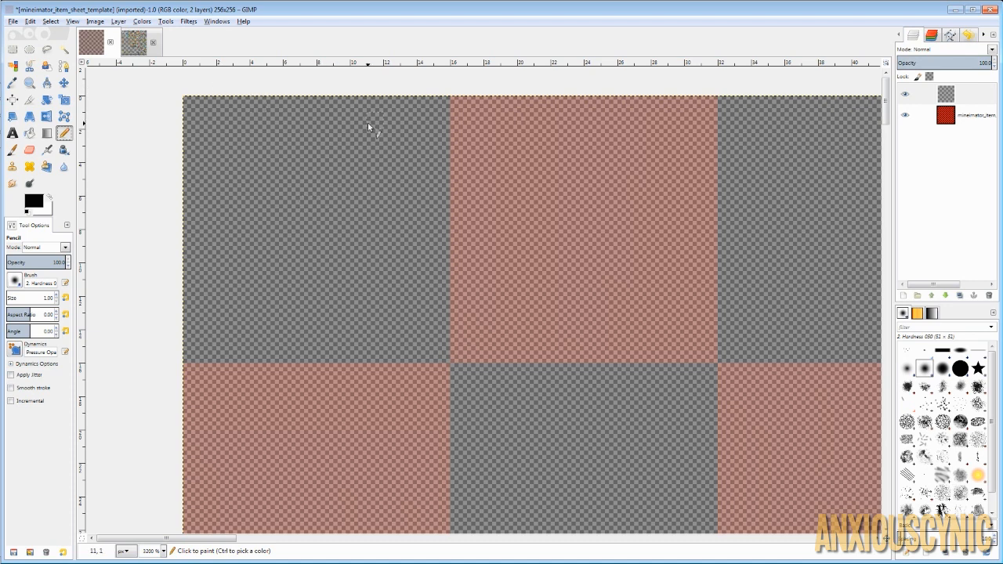
pyautogui.click(138, 50)
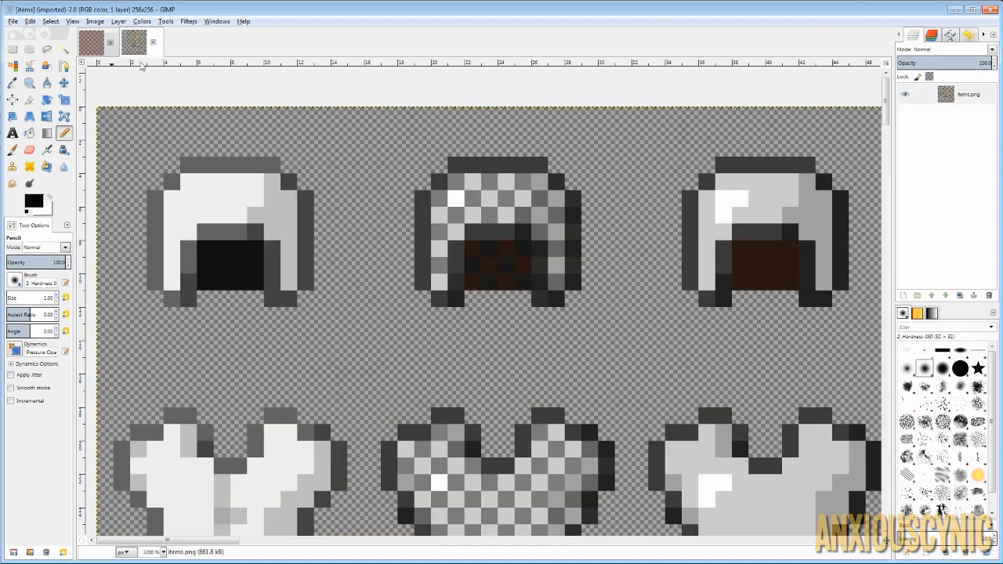
pyautogui.keyDown('ctrl'); pyautogui.scroll(-5, 427, 235); pyautogui.keyUp('ctrl')
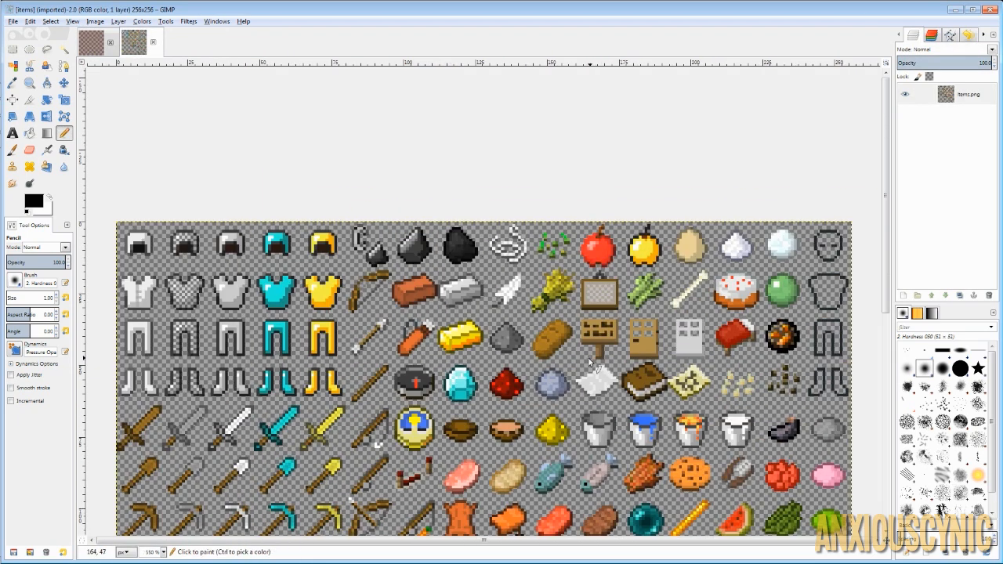
pyautogui.keyDown('ctrl'); pyautogui.scroll(4, 459, 188); pyautogui.keyUp('ctrl')
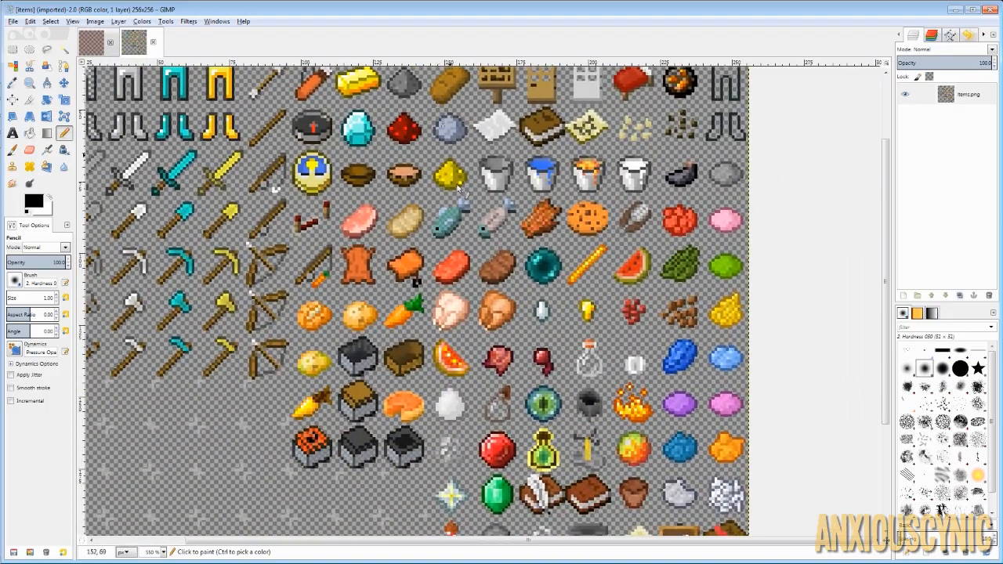
pyautogui.moveTo(409, 412); pyautogui.dragTo(544, 553, button='middle')
pyautogui.moveTo(335, 276); pyautogui.dragTo(323, 259, button='middle')
pyautogui.moveTo(2, 39)
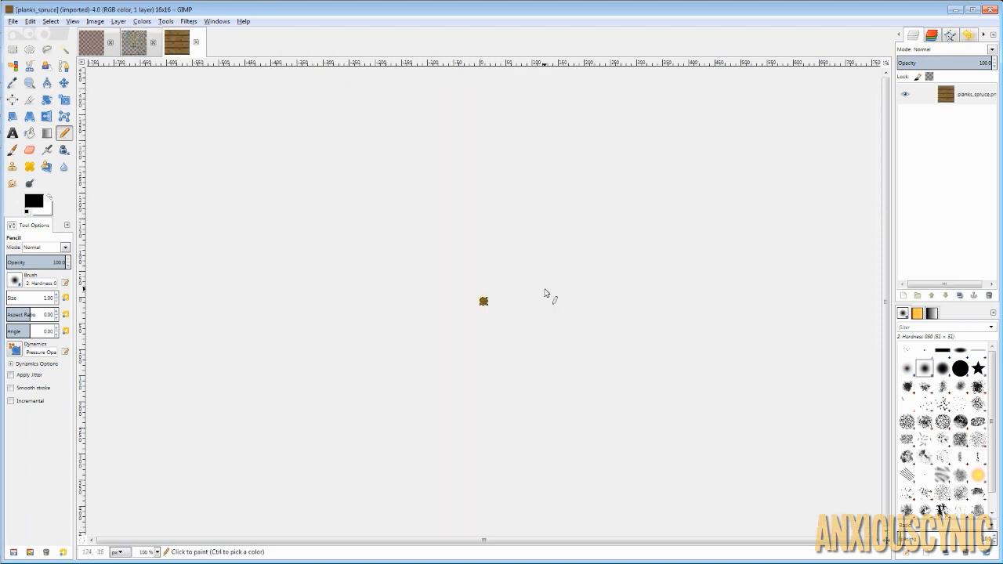
# Try to transfer the planks_spruce texture to the item sheet template with the Move tool, and undo the move.
pyautogui.keyDown('ctrl'); pyautogui.scroll(7, 497, 313); pyautogui.keyUp('ctrl')
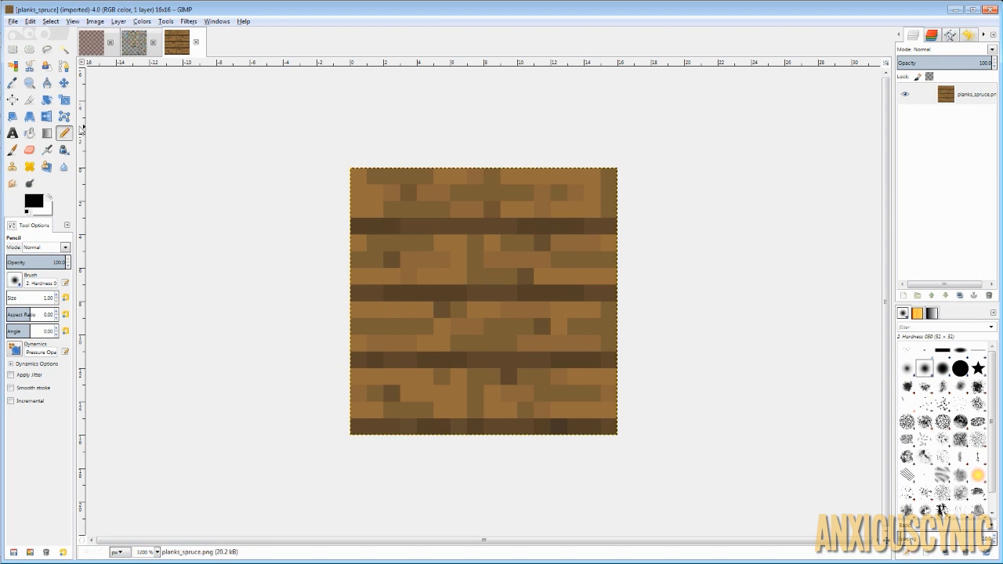
pyautogui.click(64, 82)
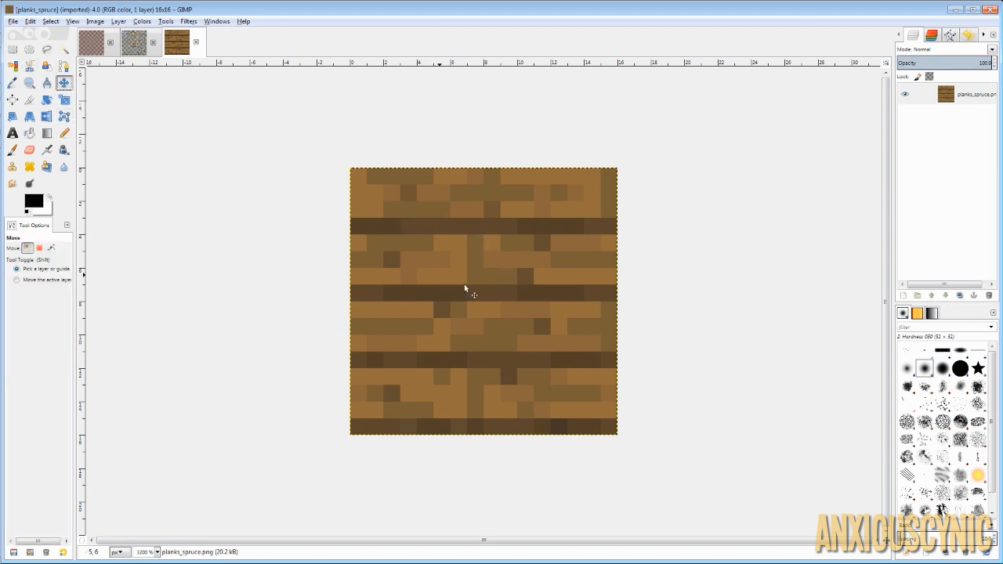
pyautogui.moveTo(464, 283); pyautogui.dragTo(97, 53)
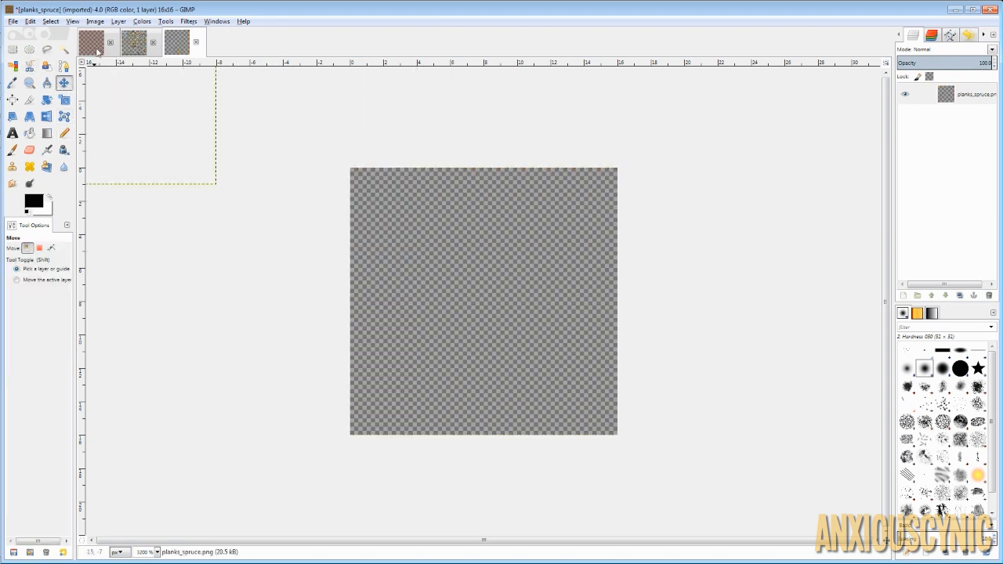
pyautogui.hotkey('ctrl', 'z')
# Copy the whole 16x16 spruce planks texture with a rectangular selection, and make the template's transparent items layer active.
pyautogui.press('r')
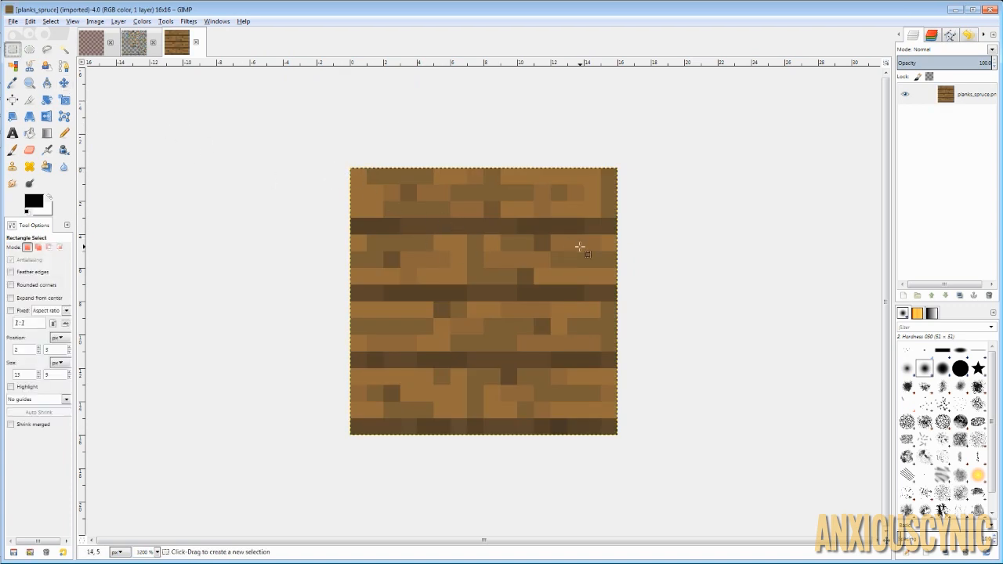
pyautogui.click(88, 42)
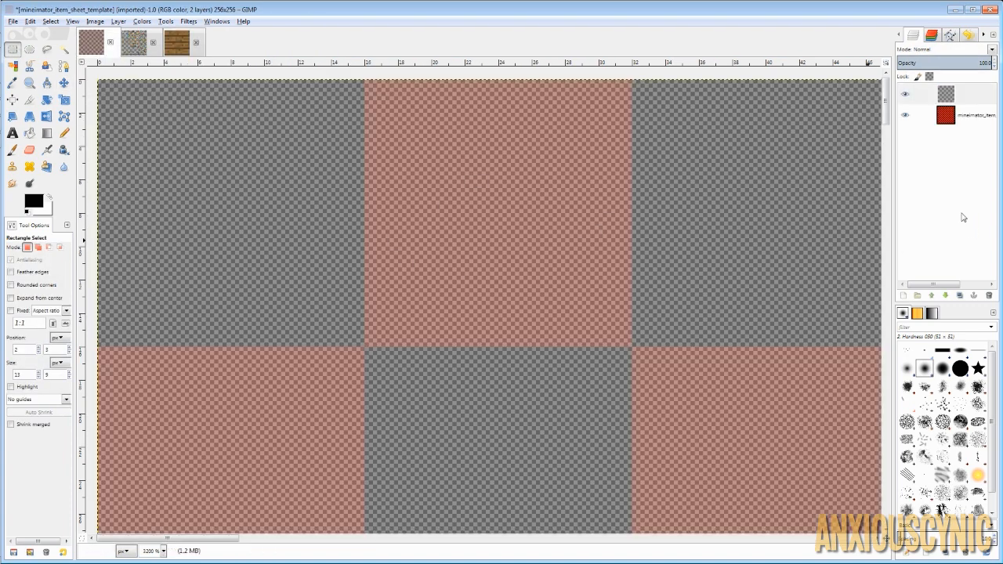
pyautogui.click(177, 42)
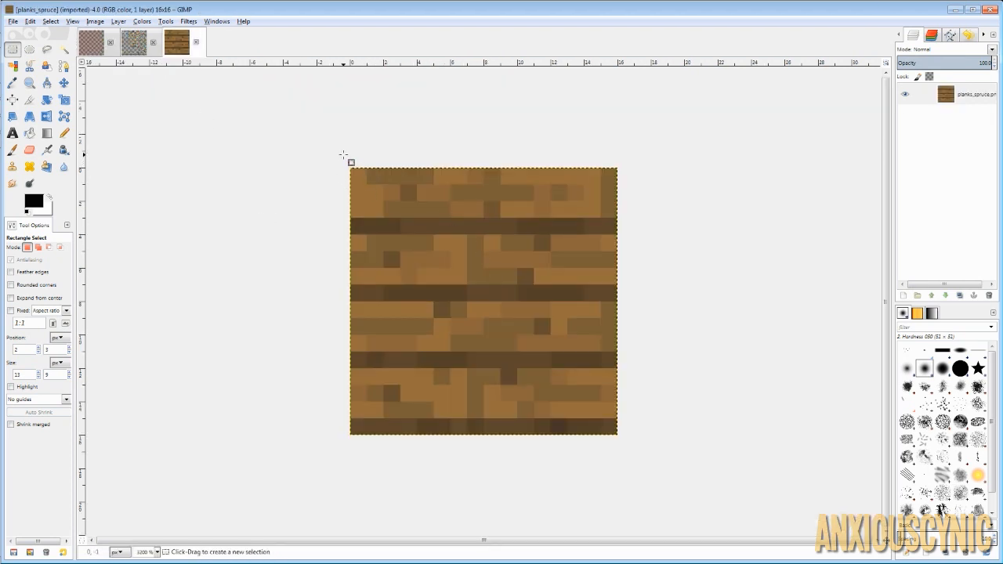
pyautogui.moveTo(342, 155); pyautogui.dragTo(631, 444)
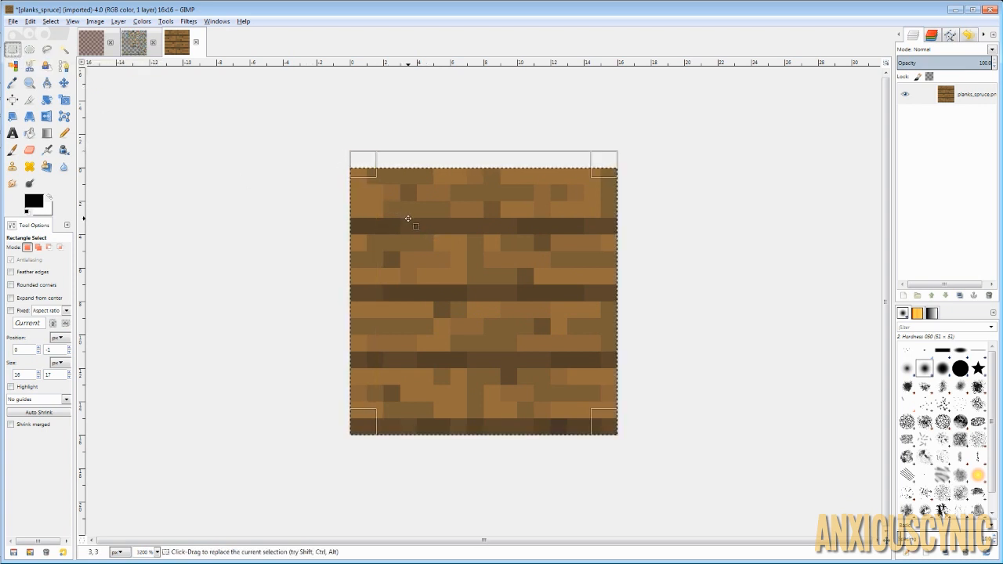
pyautogui.moveTo(343, 161); pyautogui.dragTo(523, 352)
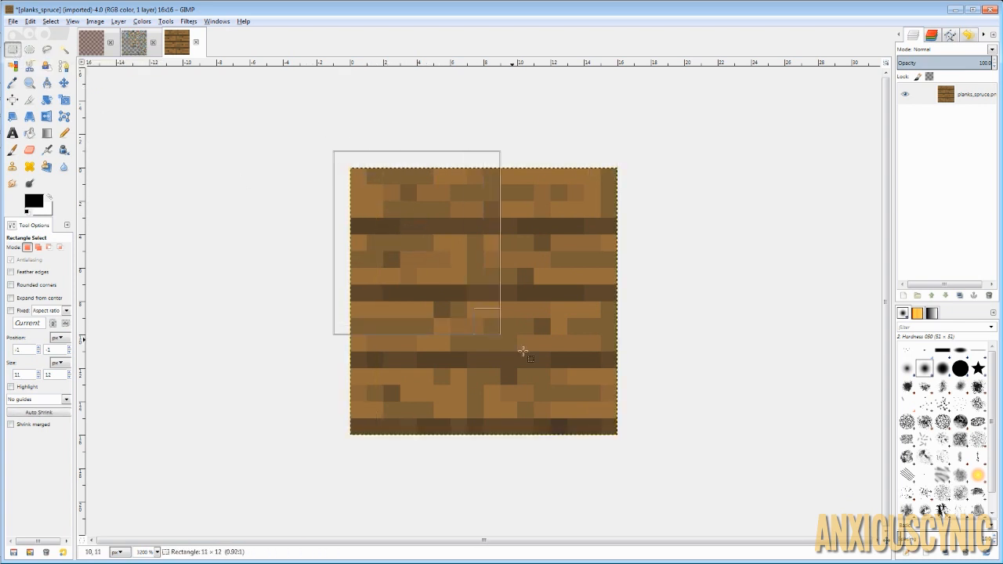
pyautogui.moveTo(634, 443); pyautogui.dragTo(643, 435)
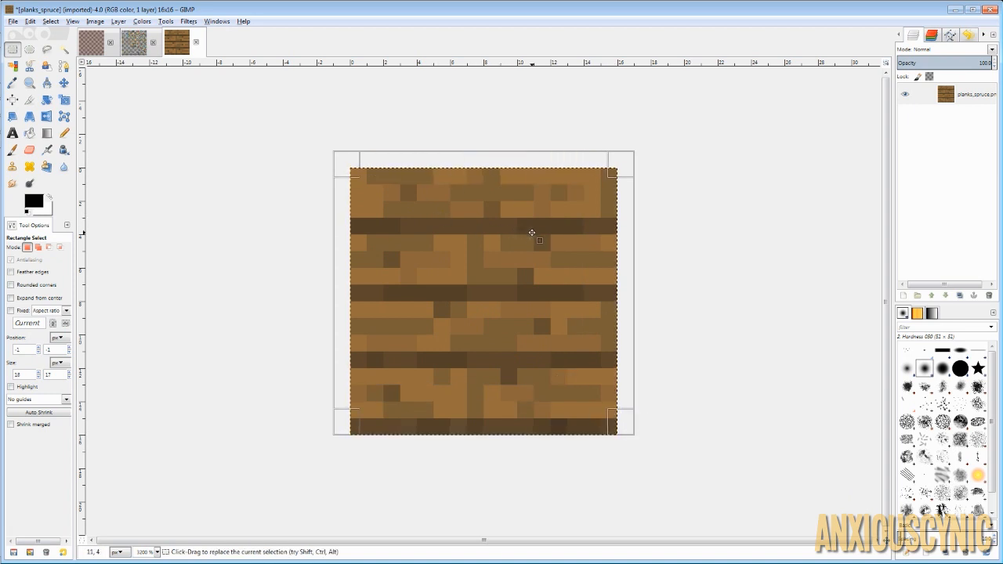
pyautogui.press('ctrl')
pyautogui.hotkey('ctrl', 'c')
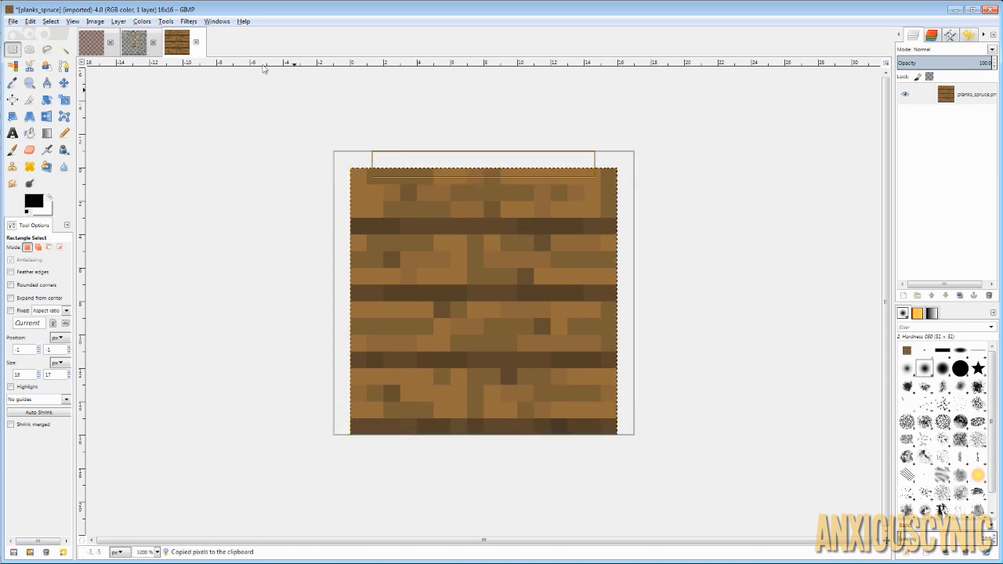
pyautogui.click(96, 44)
pyautogui.click(972, 94)
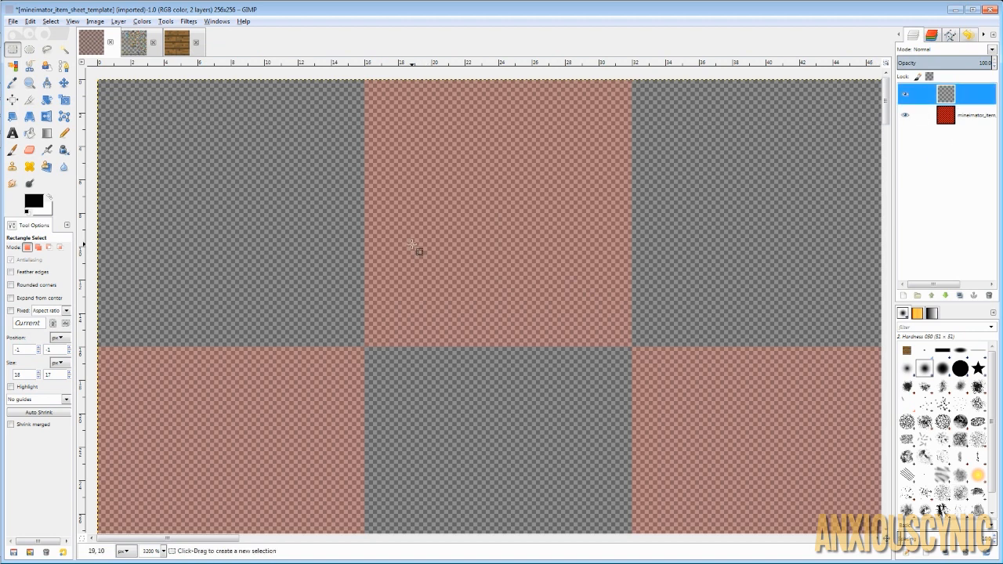
# Try pasting and anchoring the spruce planks on the items layer and repositioning them with the Move tool, and undo it.
pyautogui.hotkey('ctrl', 'v')
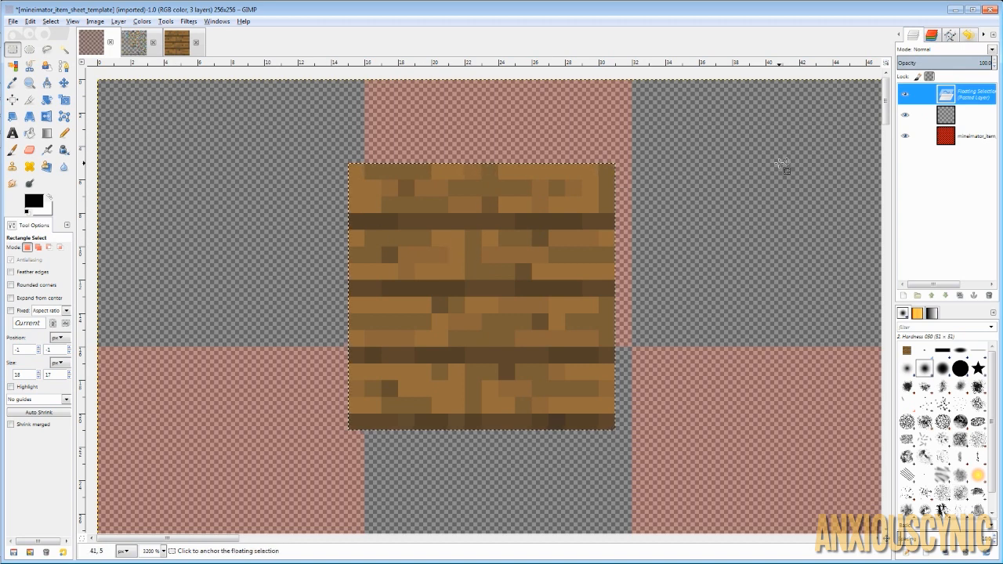
pyautogui.click(298, 220)
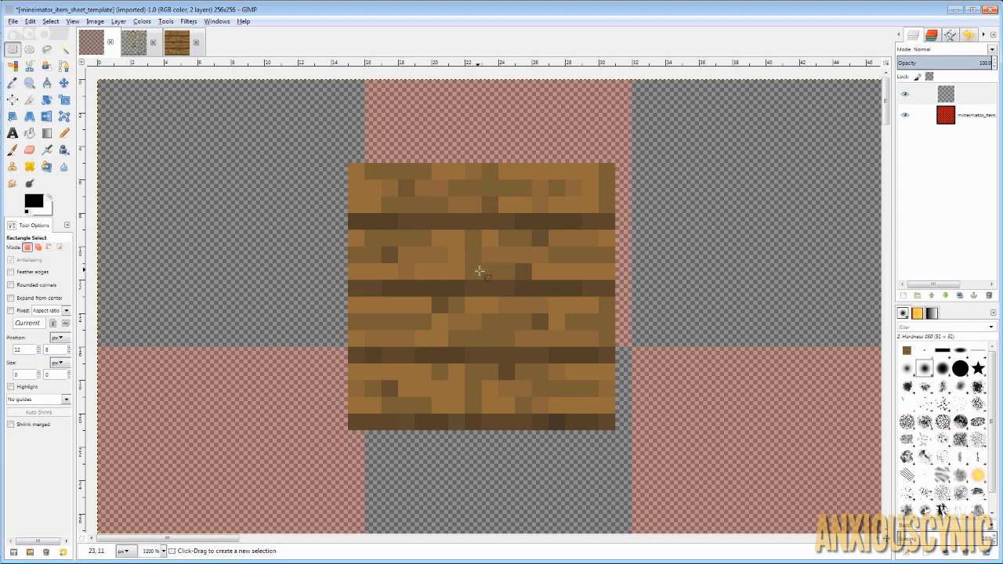
pyautogui.press('n')
pyautogui.press('m')
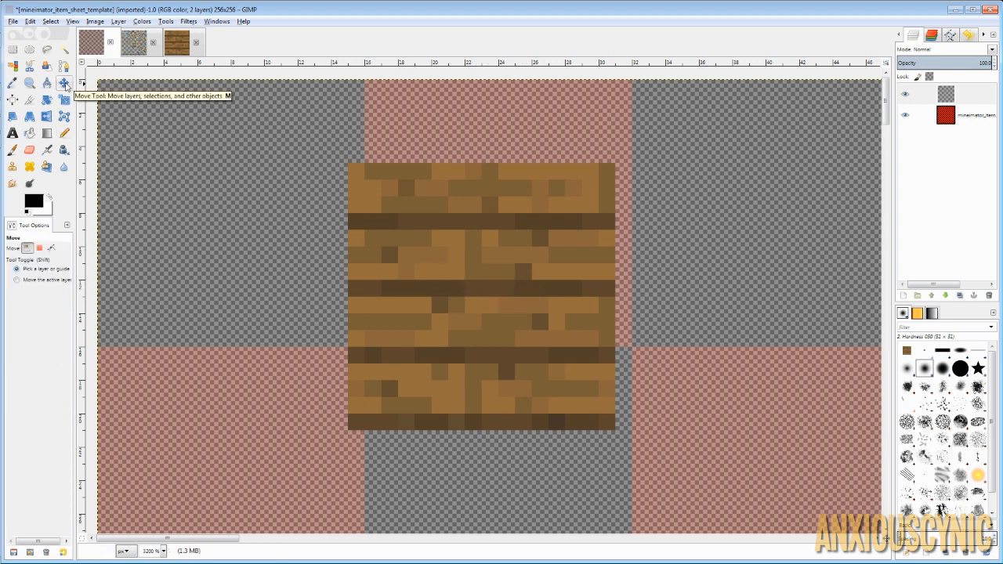
pyautogui.click(473, 265)
pyautogui.moveTo(473, 267); pyautogui.dragTo(340, 239)
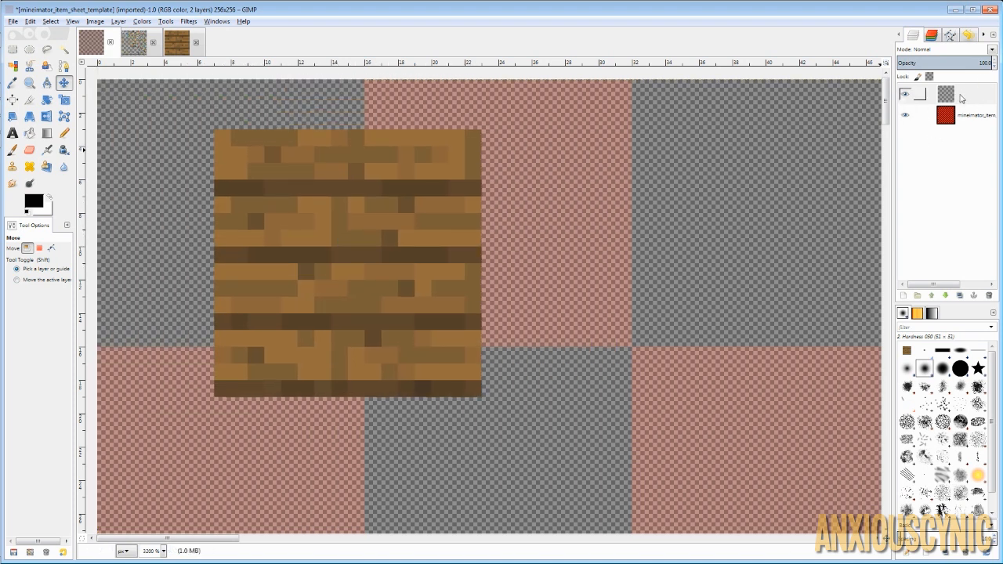
pyautogui.click(383, 269)
pyautogui.moveTo(383, 269); pyautogui.dragTo(555, 370)
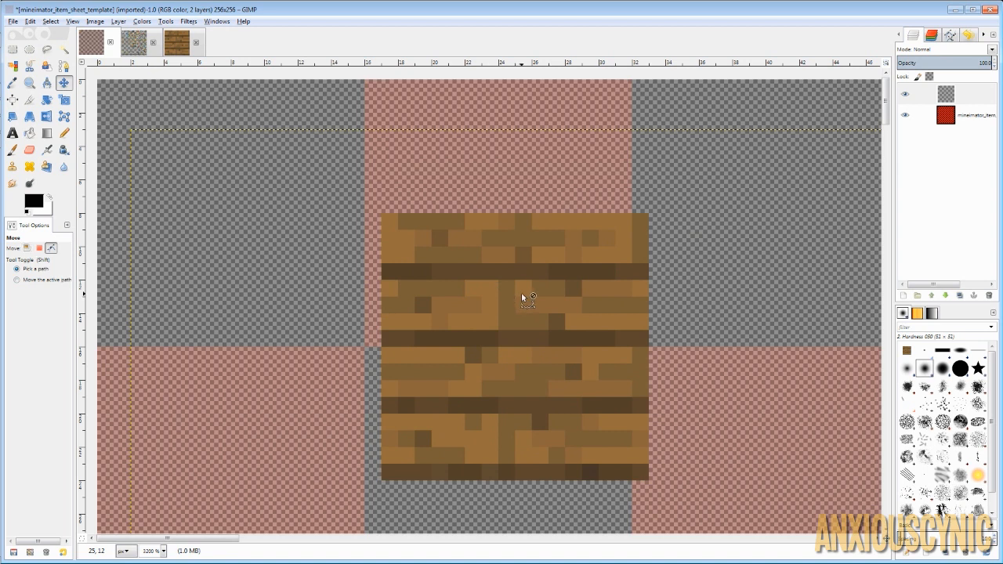
pyautogui.hotkey('ctrl', 'z')
pyautogui.hotkey('ctrl', 'z')
# Paste the spruce planks as a floating selection, align them with the first template cell, and anchor them to the items layer.
pyautogui.hotkey('ctrl', 'v')
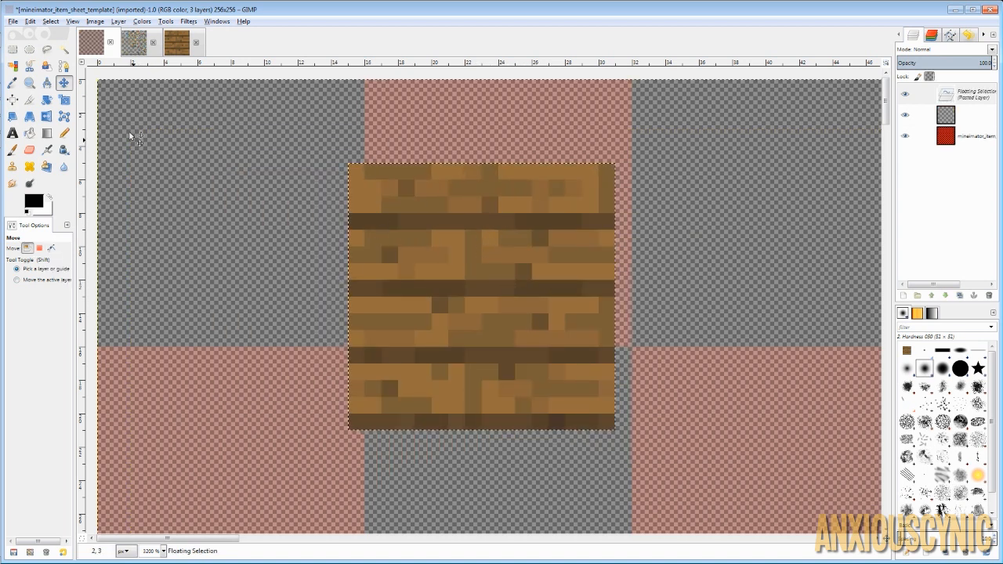
pyautogui.click(64, 99)
pyautogui.click(64, 83)
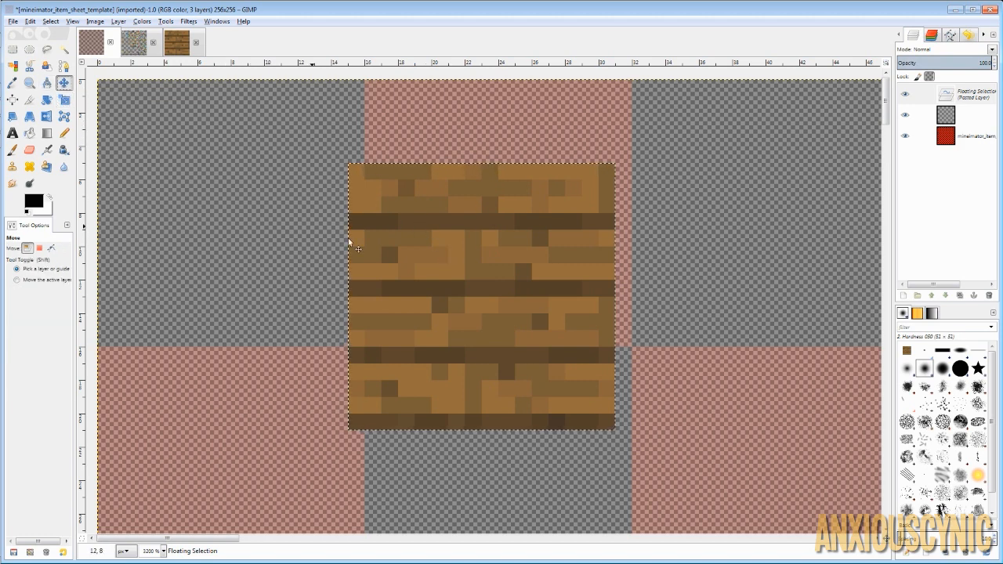
pyautogui.moveTo(483, 278); pyautogui.dragTo(245, 206)
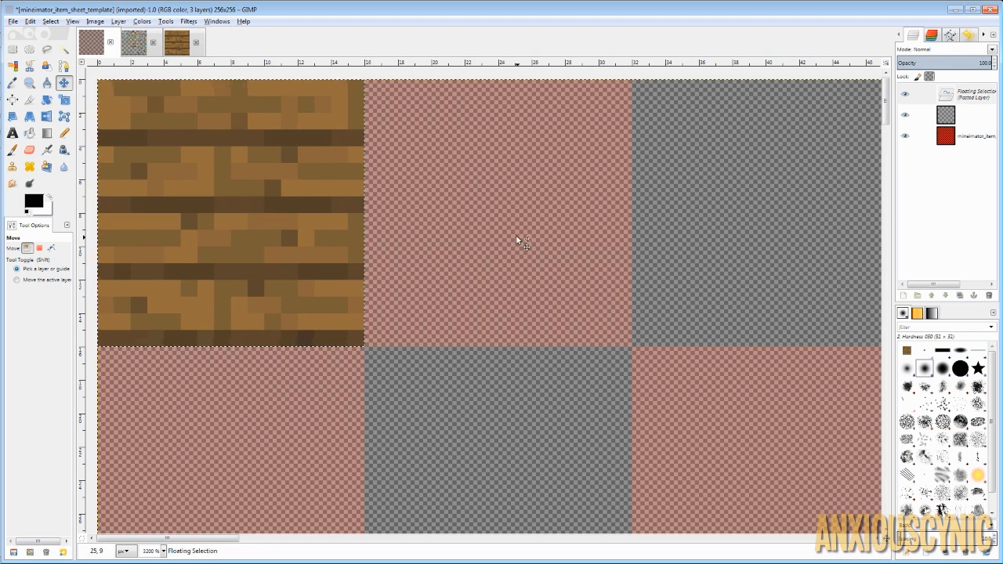
pyautogui.click(12, 50)
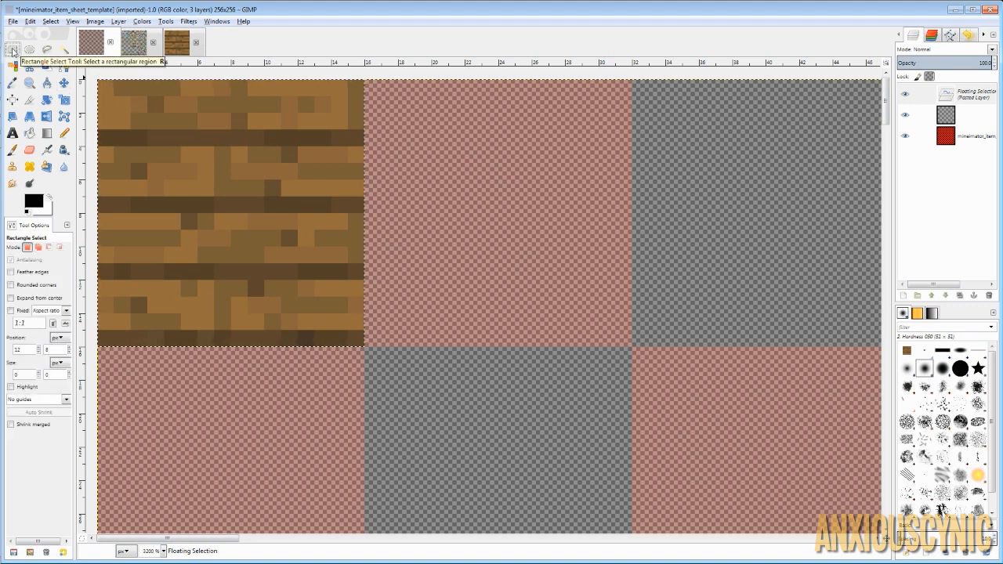
pyautogui.click(486, 170)
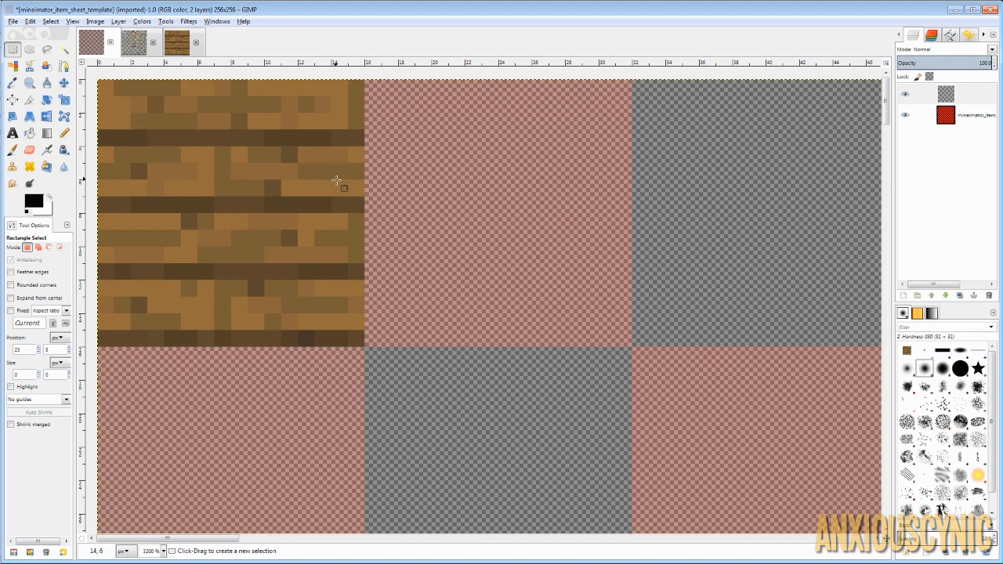
# Remove the spruce planks from the first template cell and paste them as a new separate layer.
pyautogui.press('ctrl')
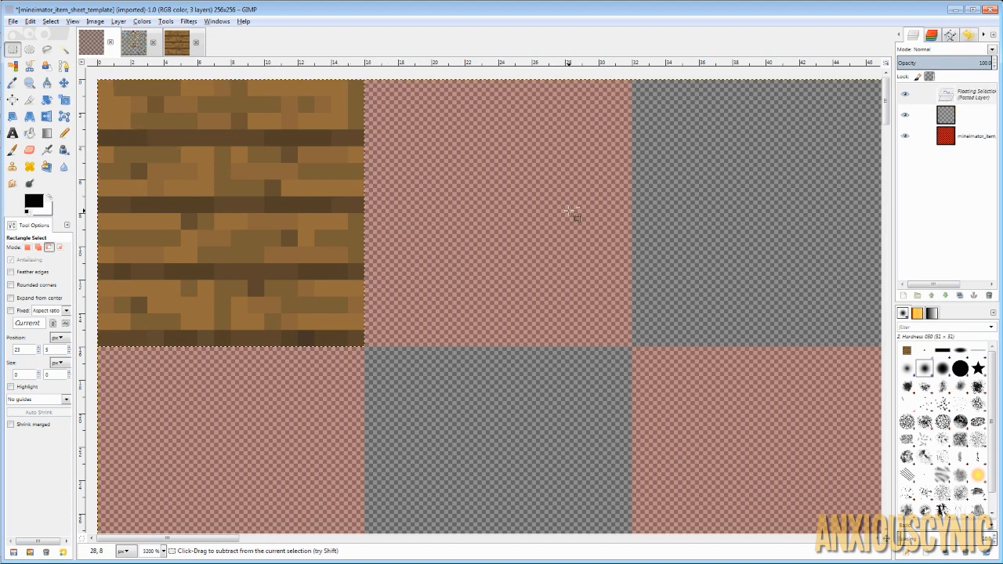
pyautogui.hotkey('ctrl', 'x')
pyautogui.hotkey('ctrl', 'v')
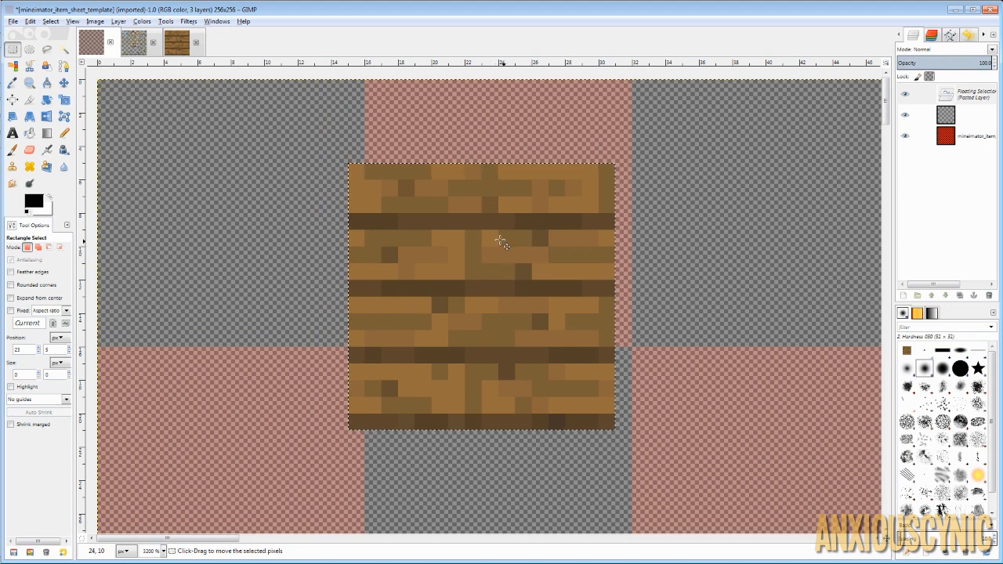
pyautogui.click(903, 295)
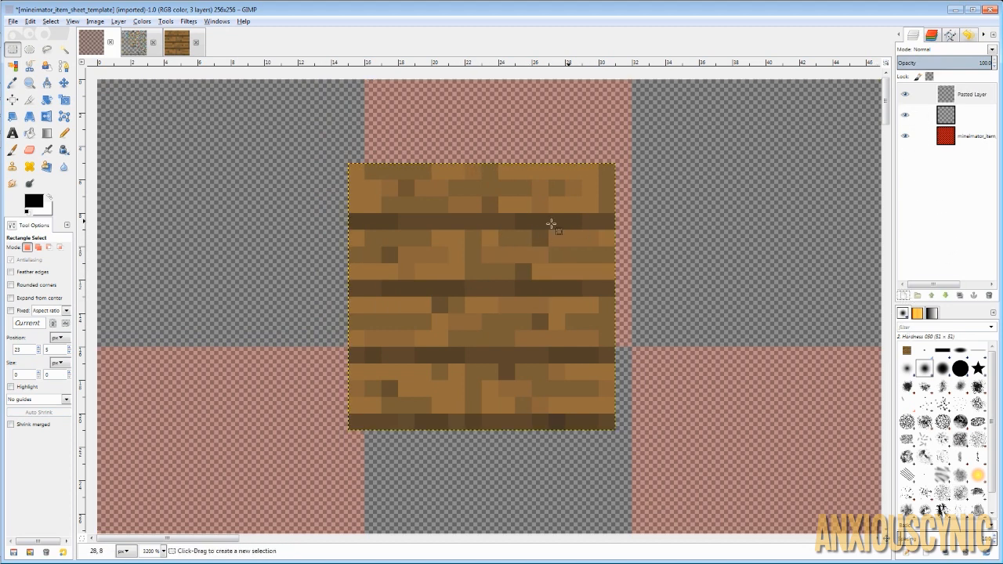
# Move the pasted planks layer so it exactly fills the third cell of the template's top row.
pyautogui.press('m')
pyautogui.moveTo(544, 224); pyautogui.dragTo(492, 173)
pyautogui.moveTo(448, 233); pyautogui.dragTo(702, 202)
pyautogui.moveTo(678, 165)
pyautogui.mouseDown()
pyautogui.moveTo(705, 168)
pyautogui.moveTo(691, 158)
pyautogui.mouseUp()
pyautogui.keyDown('ctrl'); pyautogui.scroll(-1, 646, 240); pyautogui.keyUp('ctrl')
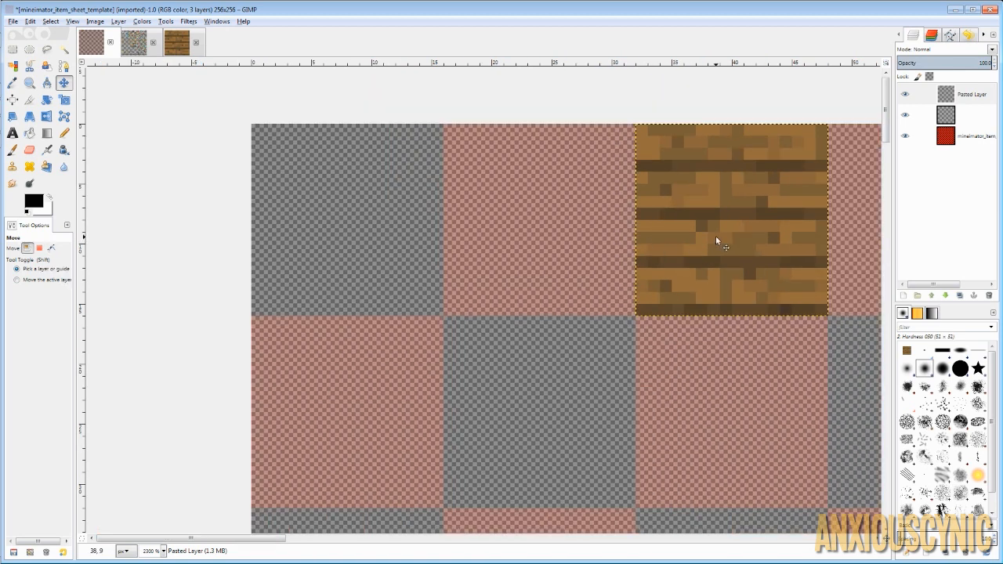
# Rename the unnamed transparent layer between the pasted planks and the template as ItemsLayer.
pyautogui.moveTo(718, 256); pyautogui.dragTo(655, 245, button='middle')
pyautogui.click(960, 115)
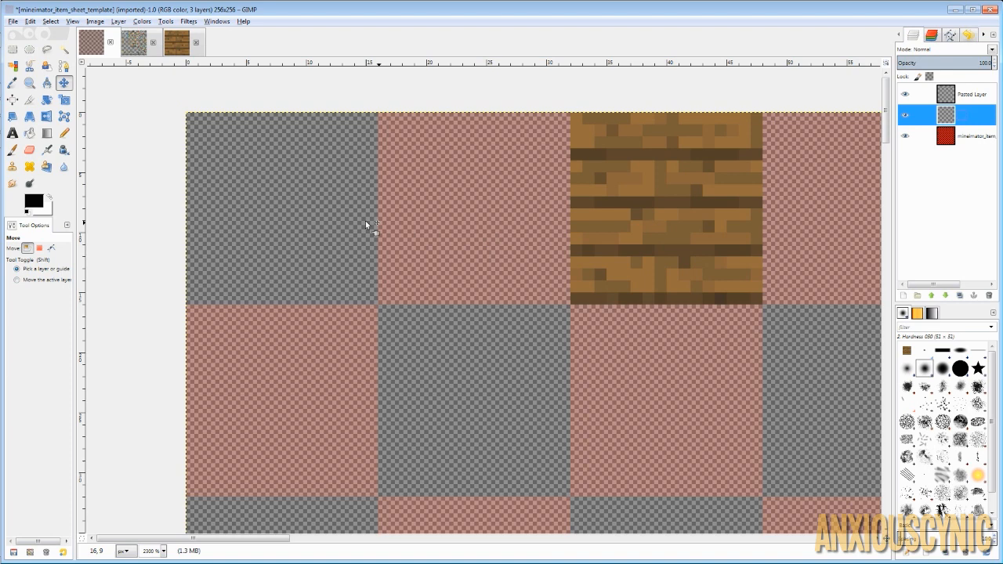
pyautogui.click(64, 133)
pyautogui.click(969, 117)
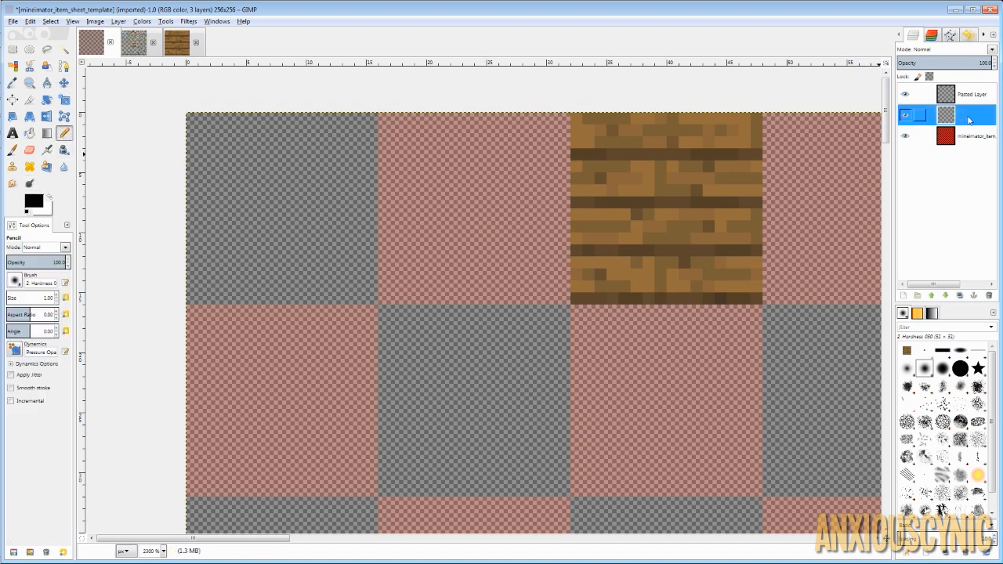
pyautogui.doubleClick(967, 118)
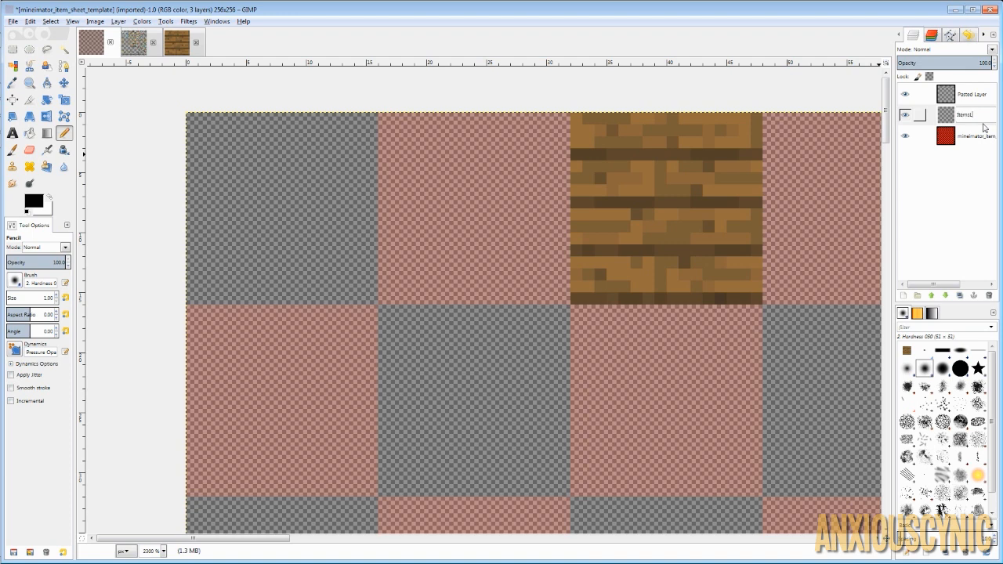
pyautogui.write('ItemsLayer')
pyautogui.press('Return')
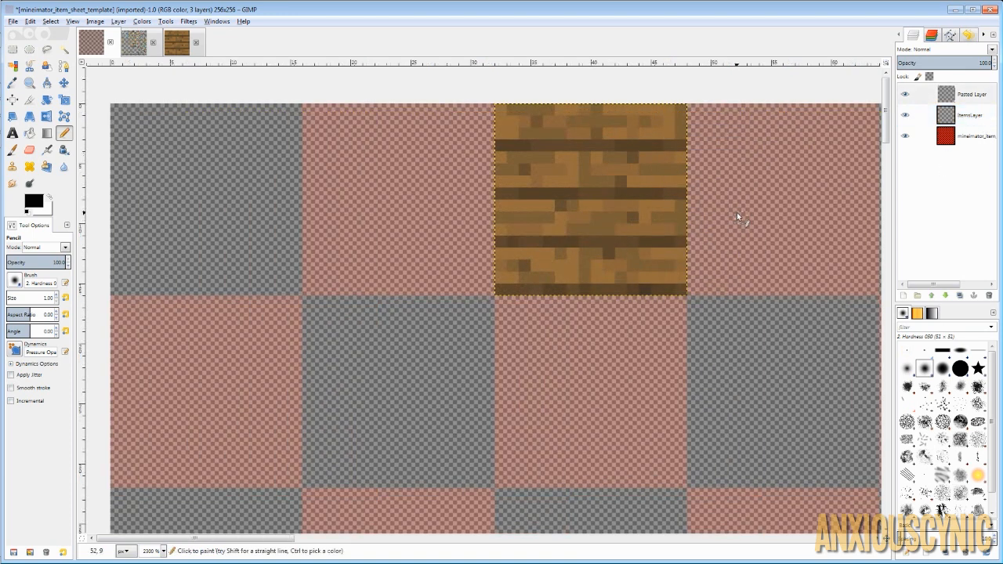
# Try drawing a black pixel on the pasted planks layer with the Pencil tool, and undo it.
pyautogui.click(968, 94)
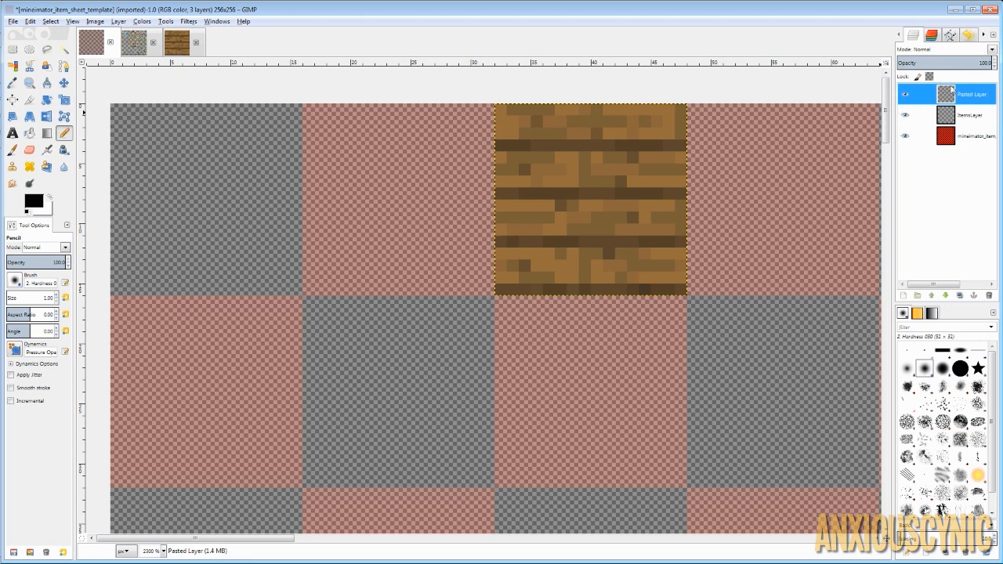
pyautogui.click(606, 183)
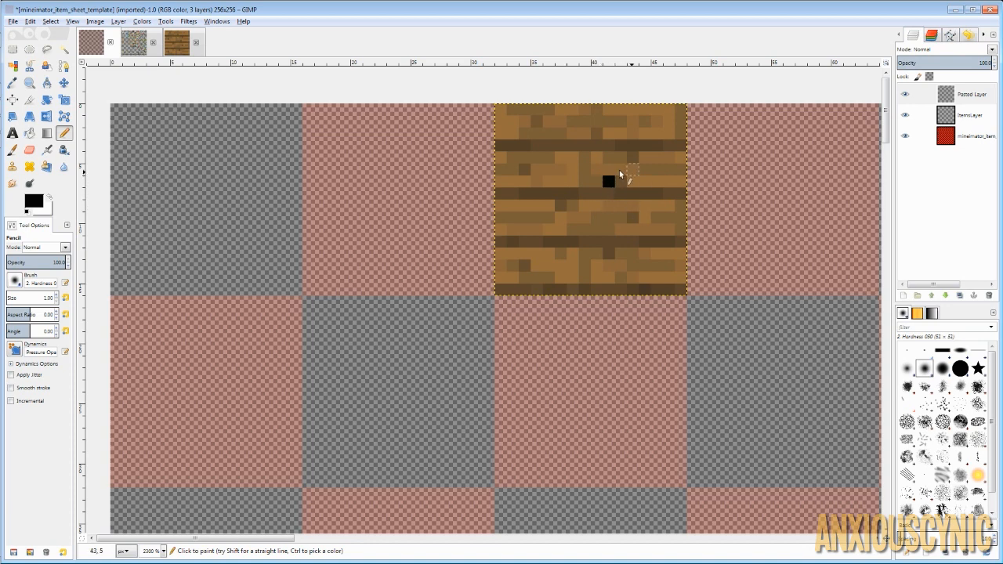
pyautogui.press('ctrl')
pyautogui.hotkey('ctrl', 'z')
# Move the pasted planks layer so it exactly fills the fourth cell of the template's second row.
pyautogui.click(65, 82)
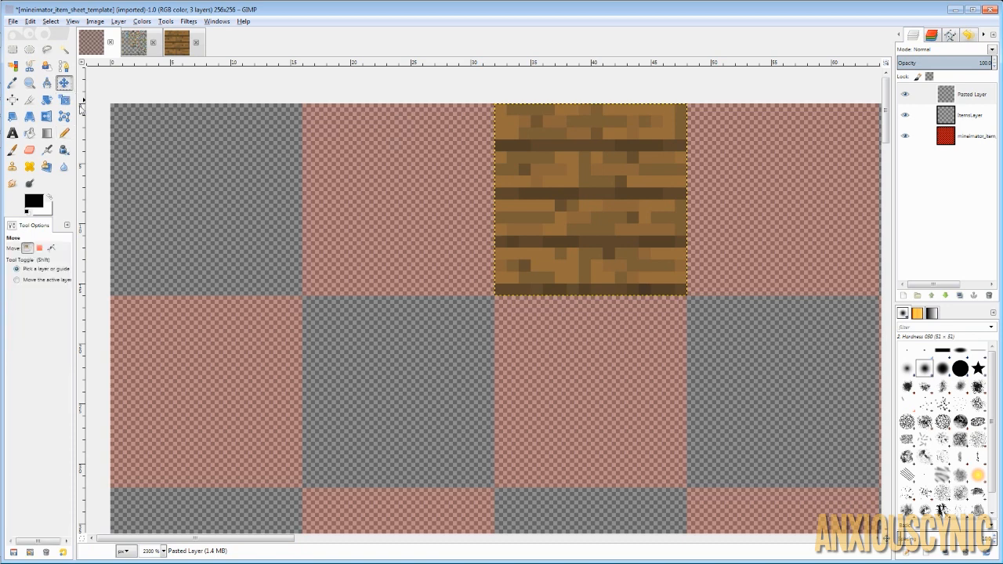
pyautogui.click(64, 133)
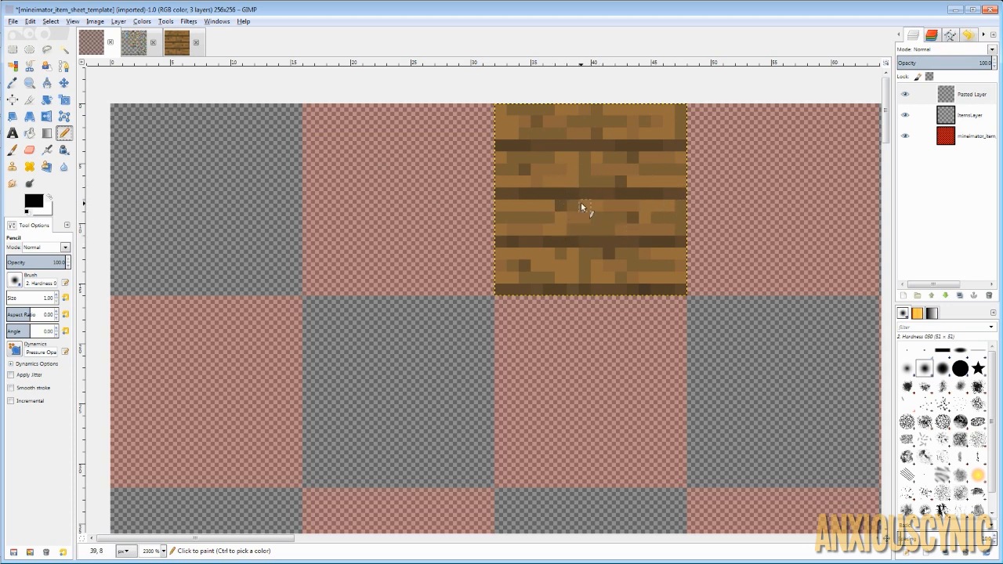
pyautogui.press('m')
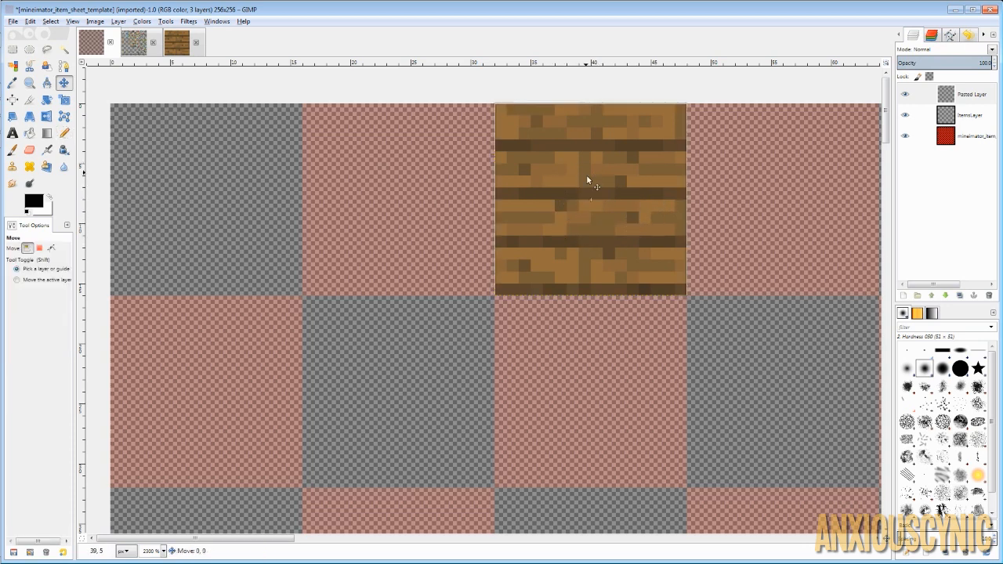
pyautogui.moveTo(586, 175)
pyautogui.mouseDown()
pyautogui.moveTo(605, 275)
pyautogui.moveTo(587, 365)
pyautogui.moveTo(771, 361)
pyautogui.mouseUp()
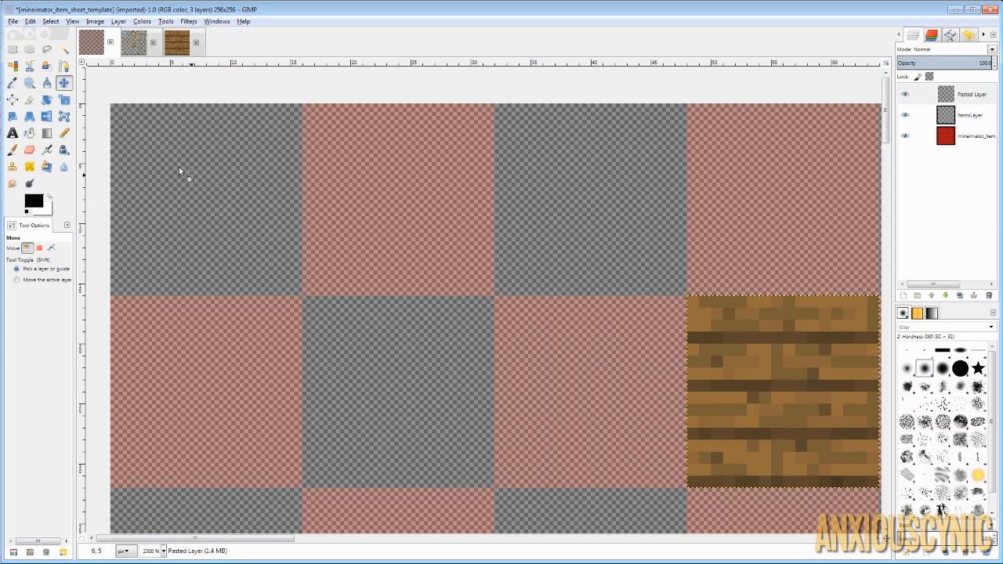
# Sample the dark brown from the planks and pencil a one-pixel border along the edges of the first template cell on ItemsLayer.
pyautogui.click(65, 133)
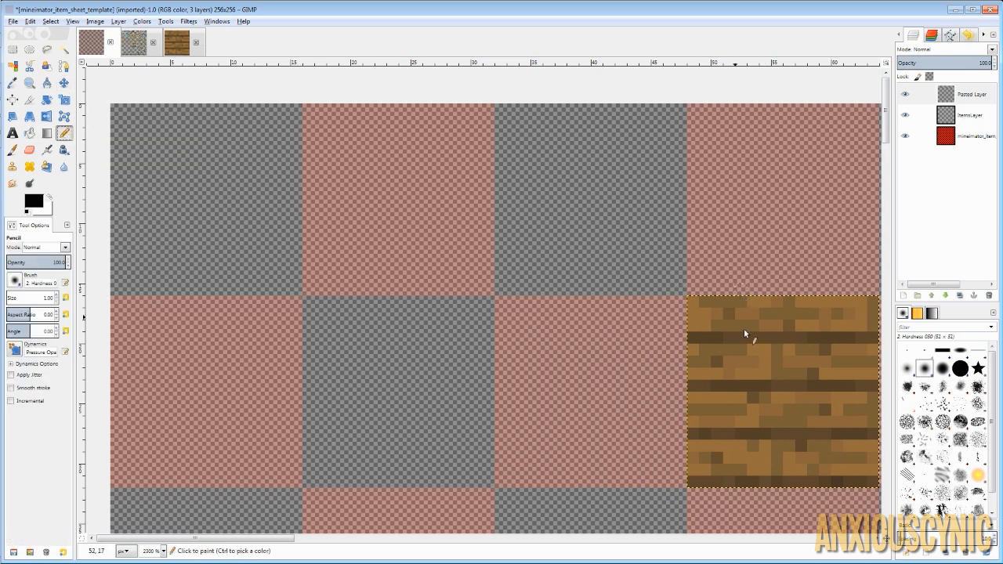
pyautogui.click(776, 386)
pyautogui.hotkey('ctrl', 'z')
pyautogui.keyDown('ctrl'); pyautogui.click(764, 384); pyautogui.keyUp('ctrl')
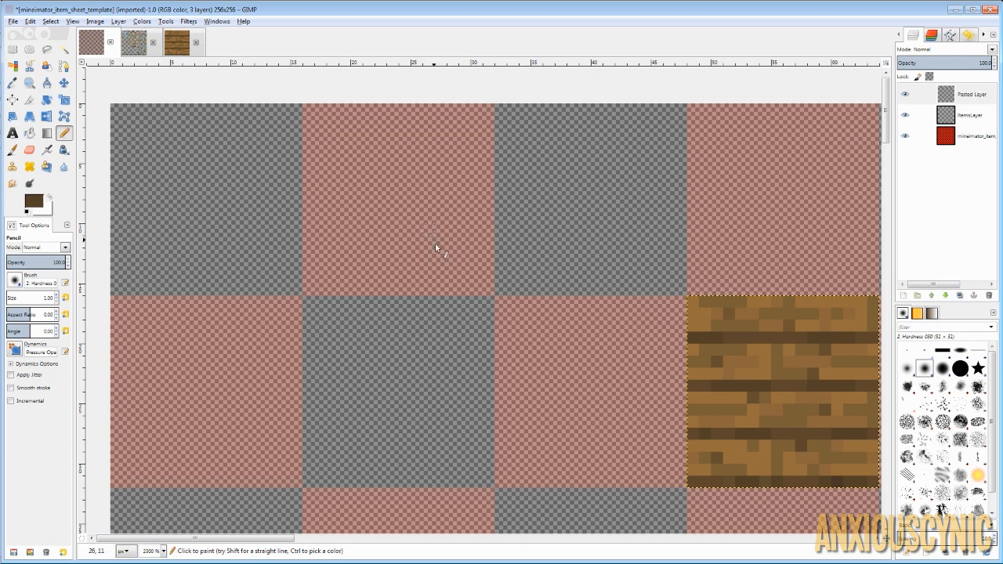
pyautogui.click(972, 116)
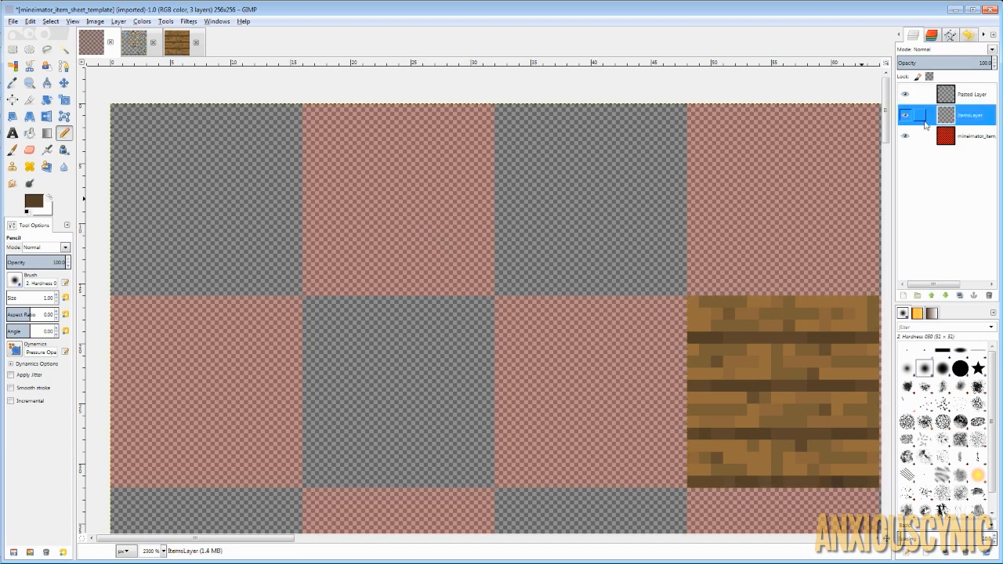
pyautogui.moveTo(114, 110)
pyautogui.mouseDown()
pyautogui.moveTo(292, 115)
pyautogui.moveTo(291, 287)
pyautogui.moveTo(152, 289)
pyautogui.moveTo(115, 264)
pyautogui.moveTo(119, 119)
pyautogui.mouseUp()
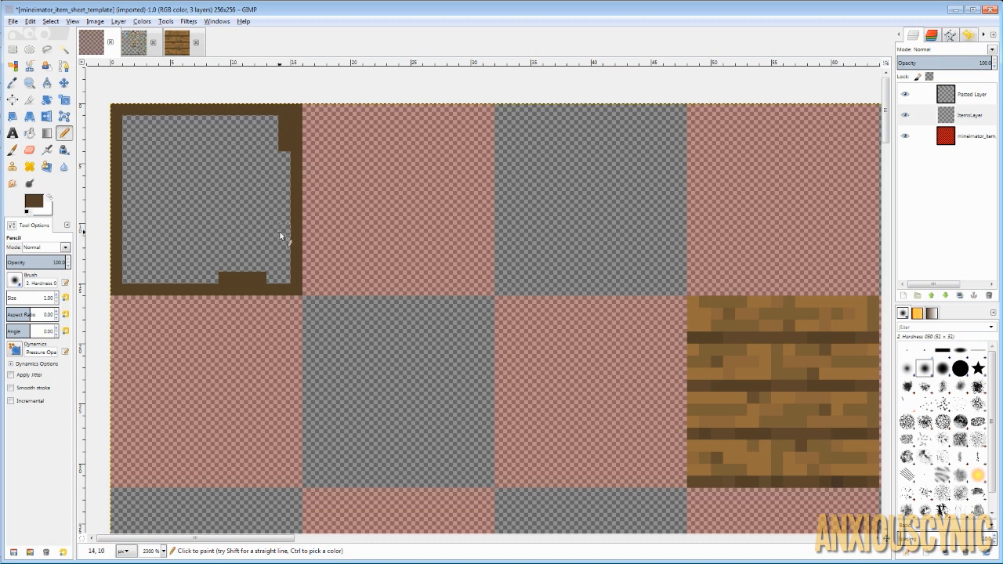
# Select the 12 × 14 pixel area inside the dark brown border, cut the stray pixels, and clear the selection.
pyautogui.press('r')
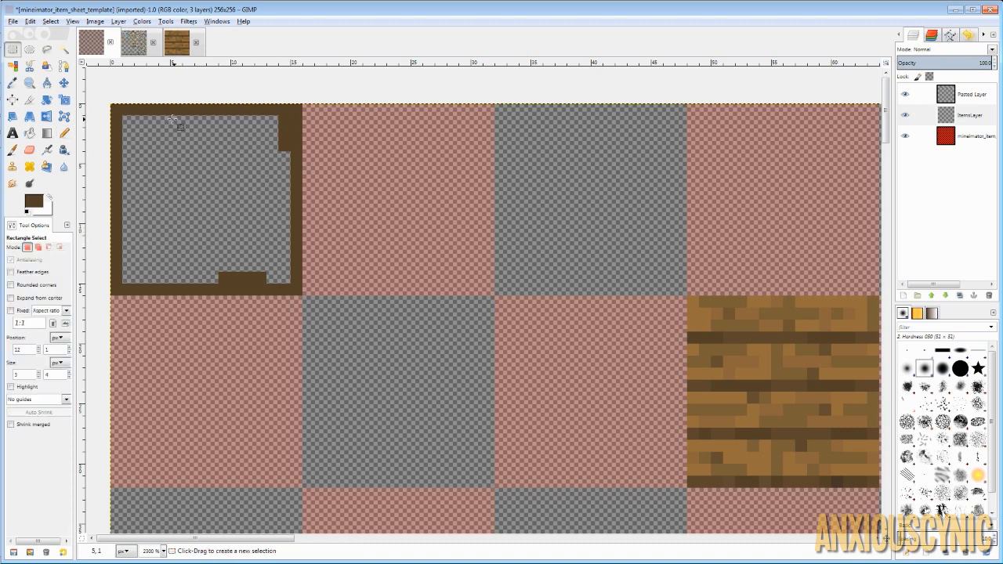
pyautogui.moveTo(148, 118); pyautogui.dragTo(288, 280)
pyautogui.press('ctrl')
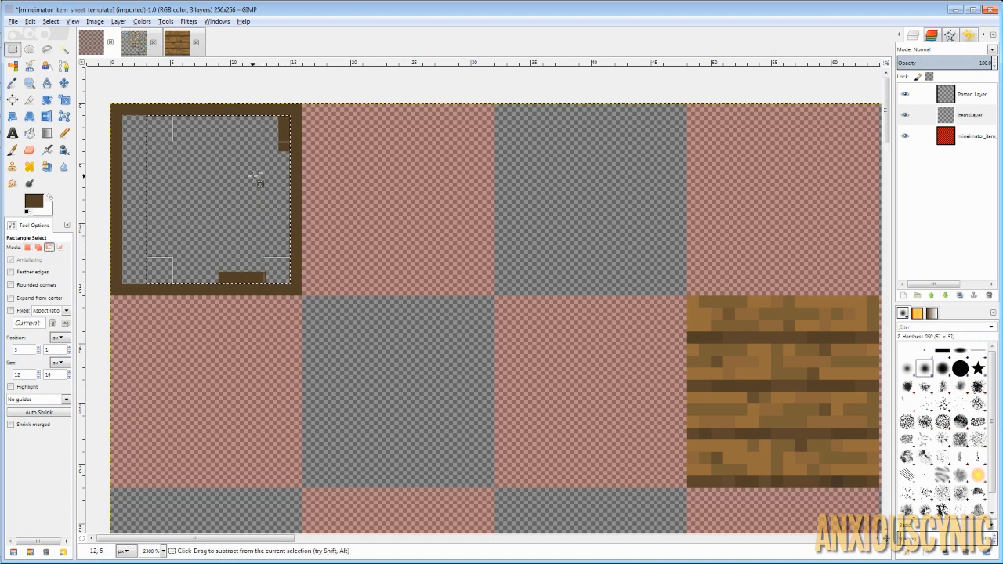
pyautogui.hotkey('ctrl', 'x')
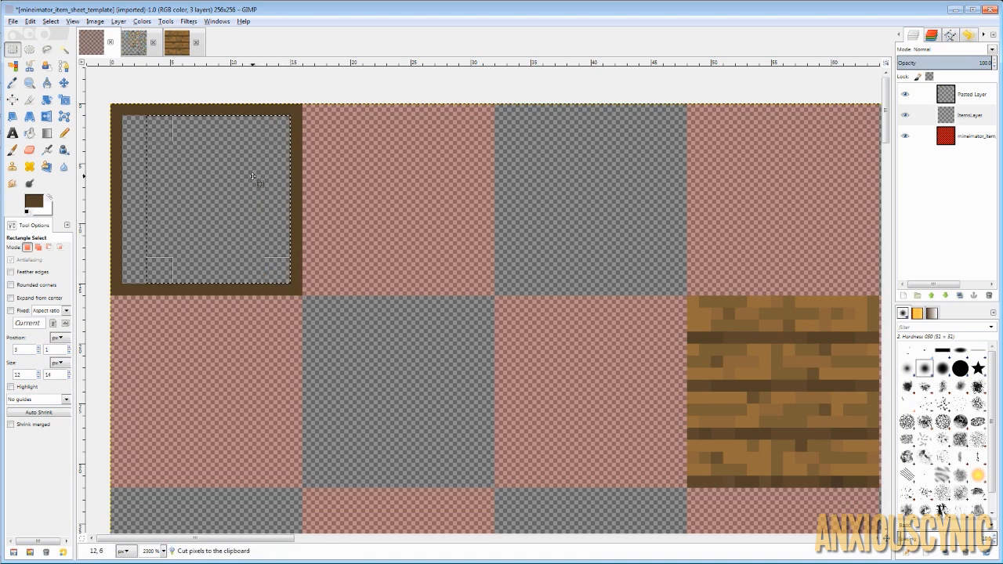
pyautogui.hotkey('ctrl', 'shift', 'a')
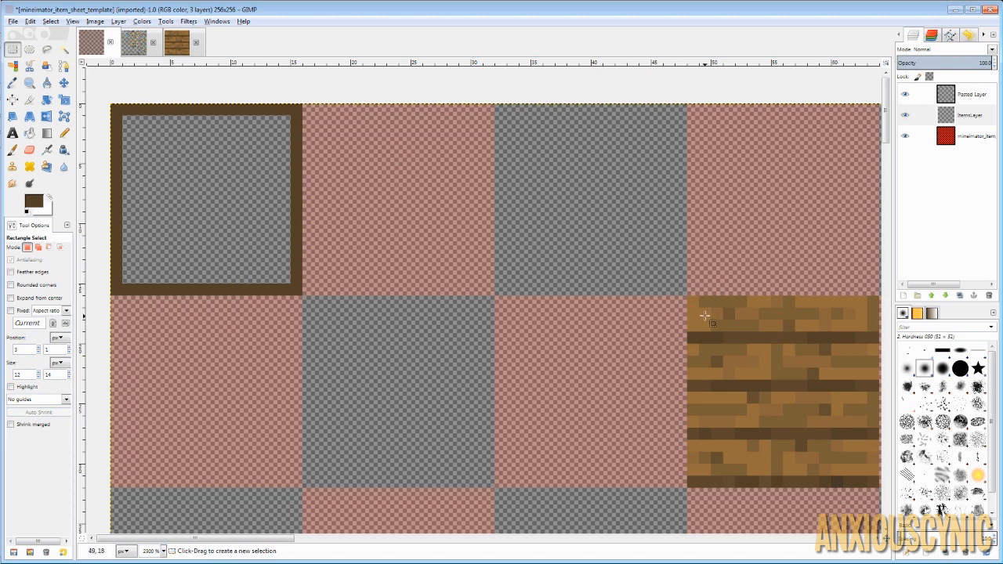
# Sample a lighter brown from the planks layer and pencil a square outline one pixel inside the second top-row cell on ItemsLayer.
pyautogui.click(961, 94)
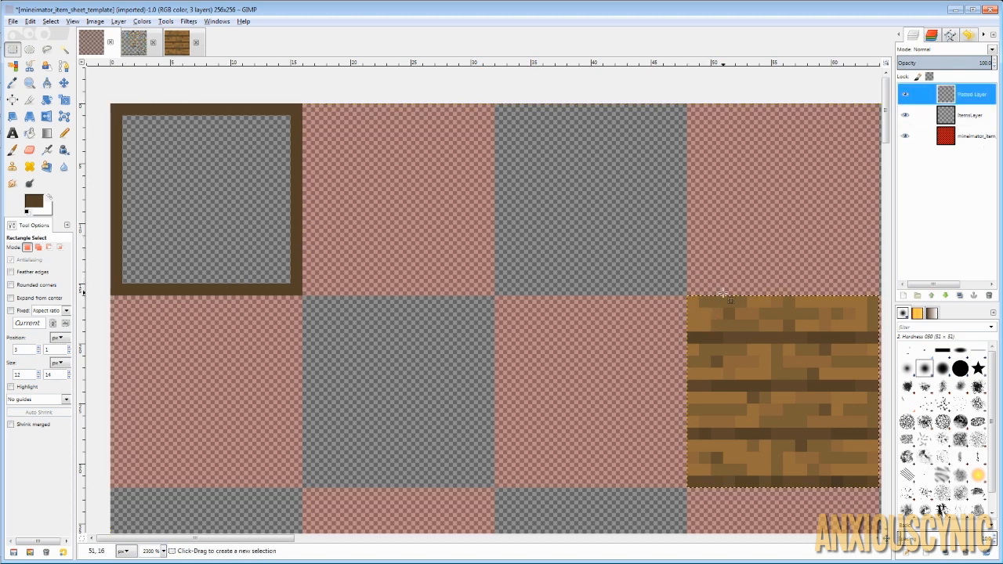
pyautogui.click(786, 392)
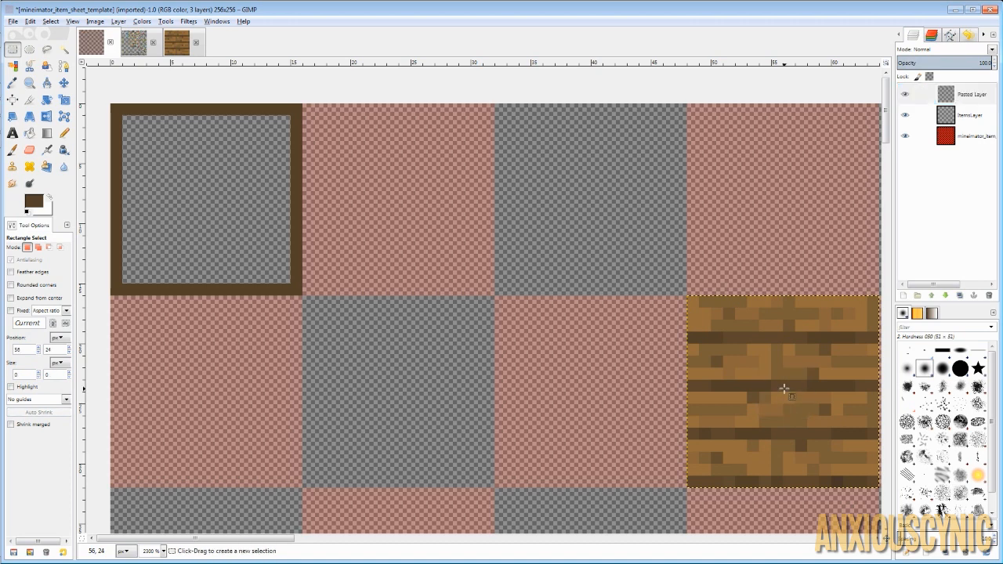
pyautogui.press('n')
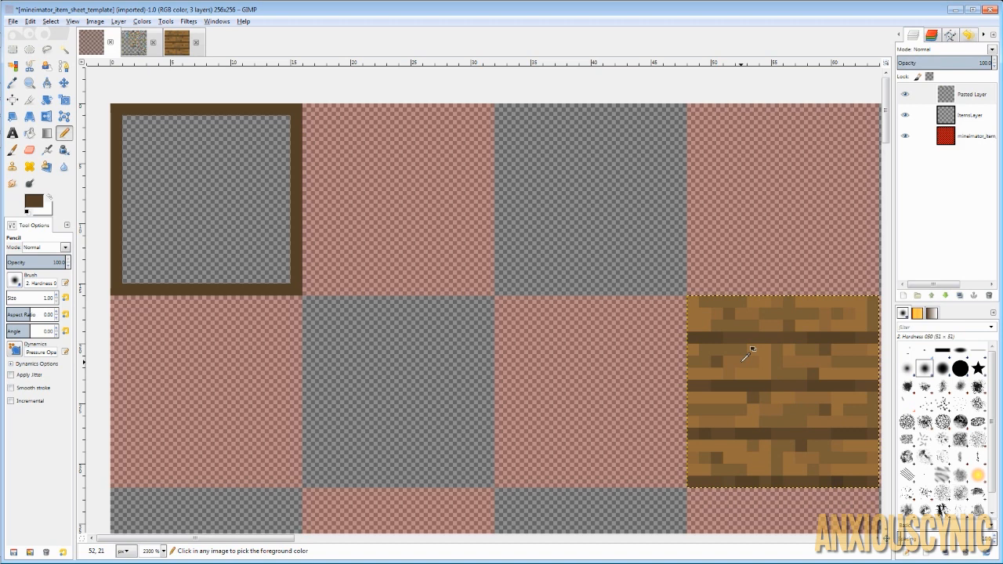
pyautogui.keyDown('ctrl'); pyautogui.click(841, 362); pyautogui.keyUp('ctrl')
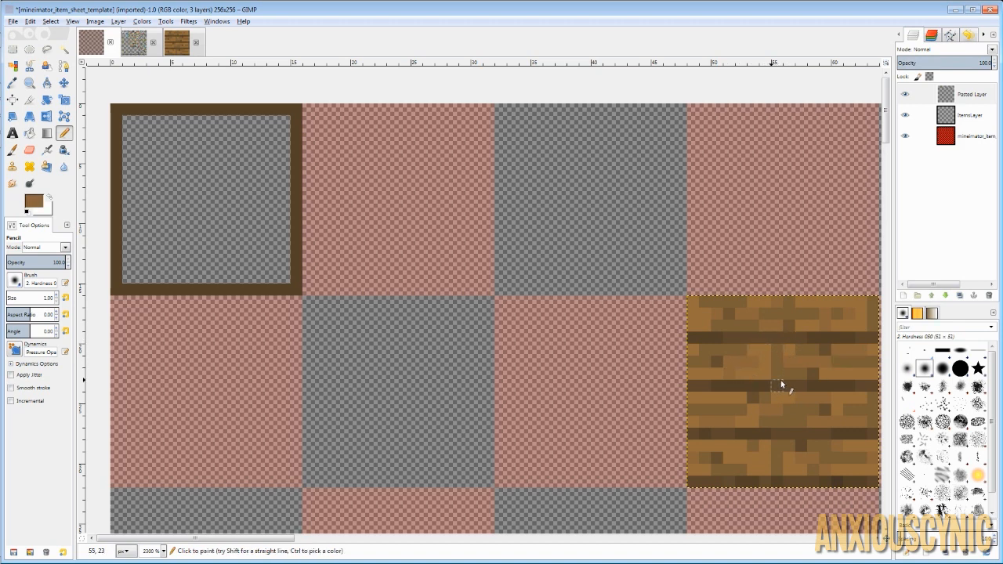
pyautogui.press('pagedown')
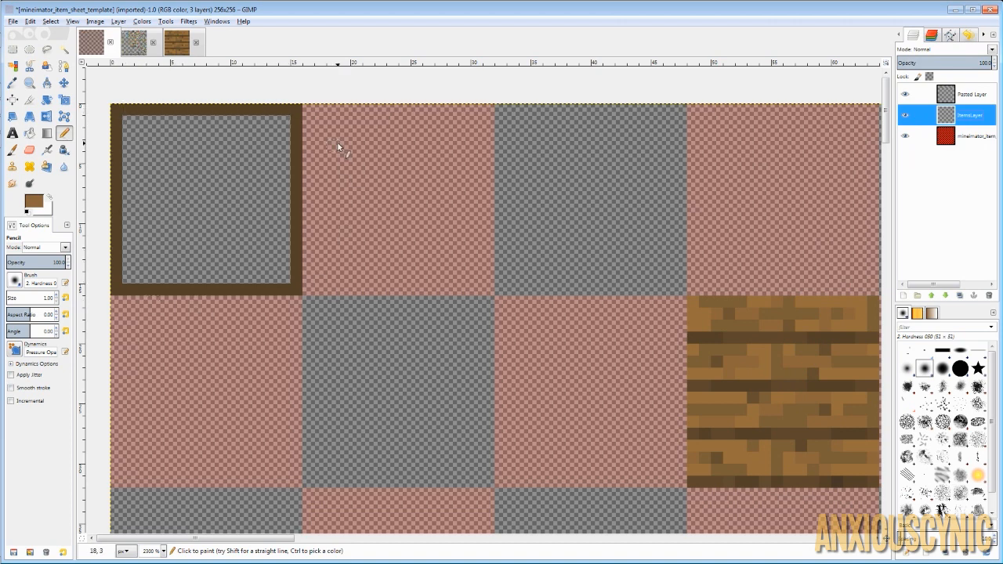
pyautogui.moveTo(325, 126)
pyautogui.mouseDown()
pyautogui.moveTo(438, 125)
pyautogui.moveTo(474, 139)
pyautogui.moveTo(474, 186)
pyautogui.mouseUp()
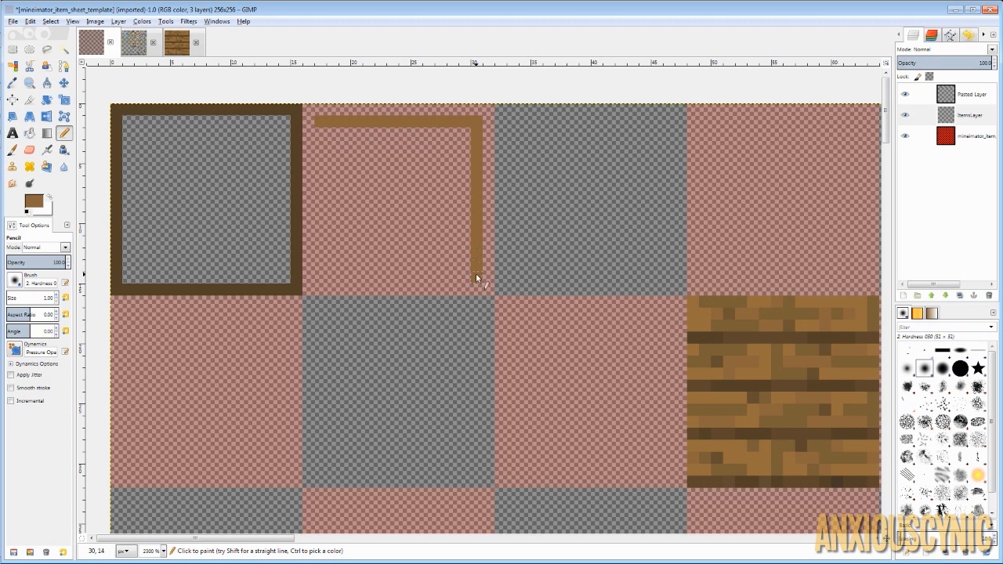
pyautogui.moveTo(448, 279)
pyautogui.mouseDown()
pyautogui.moveTo(327, 281)
pyautogui.moveTo(328, 171)
pyautogui.mouseUp()
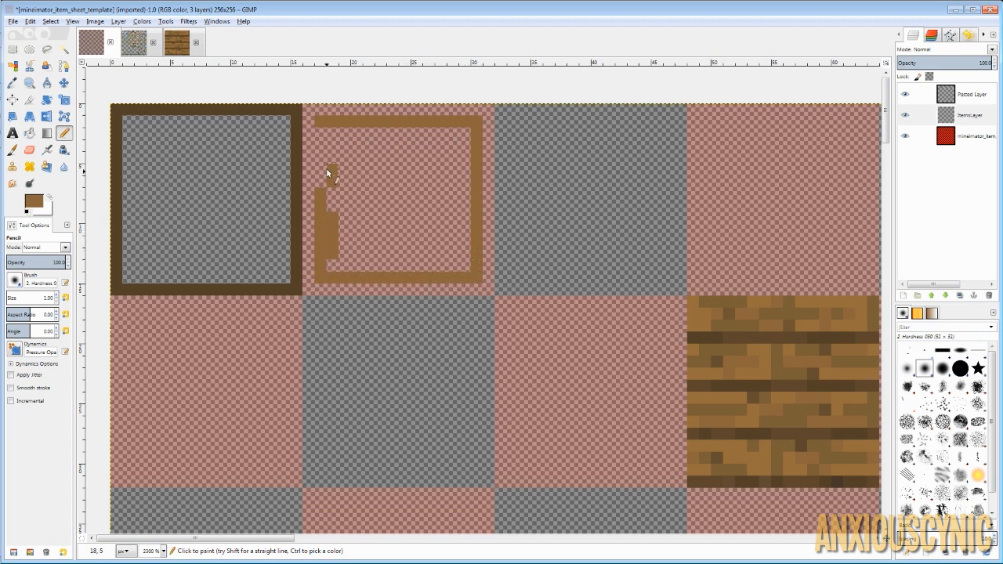
# Select the 6 × 10 pixel area inside the light brown outline, cut the stray pixels, and clear the selection.
pyautogui.press('r')
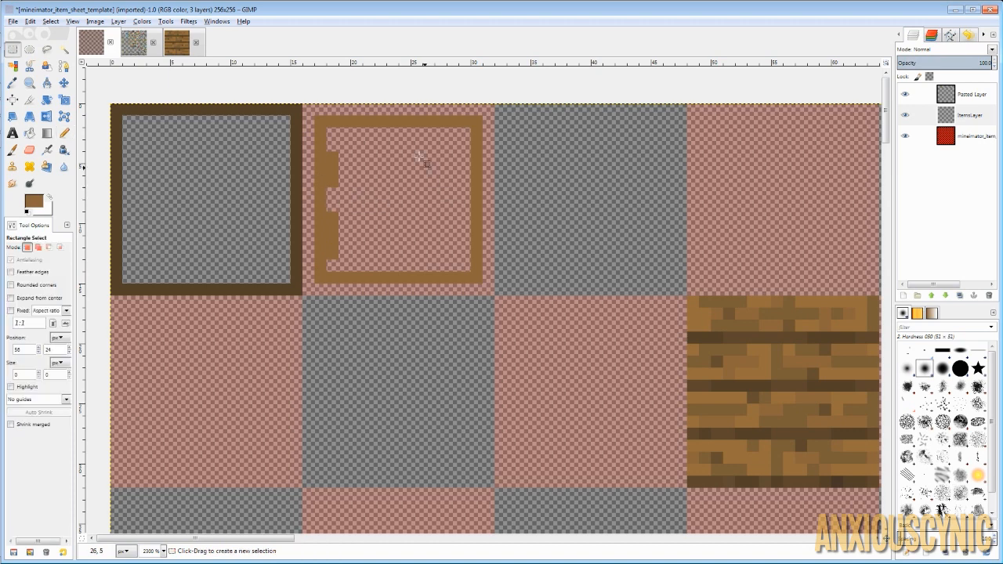
pyautogui.moveTo(399, 140); pyautogui.dragTo(325, 264)
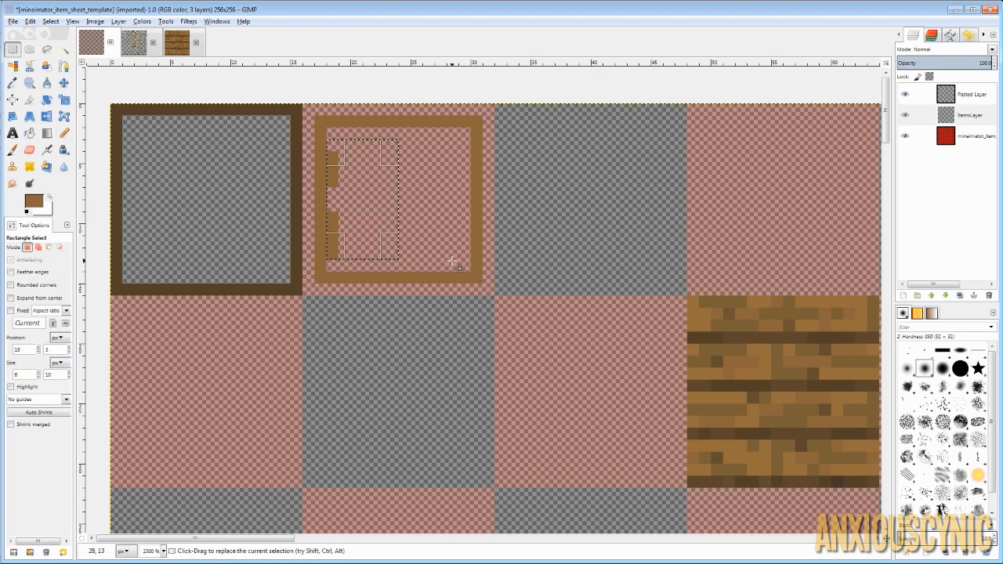
pyautogui.hotkey('ctrl', 'x')
pyautogui.hotkey('ctrl', 'shift', 'a')
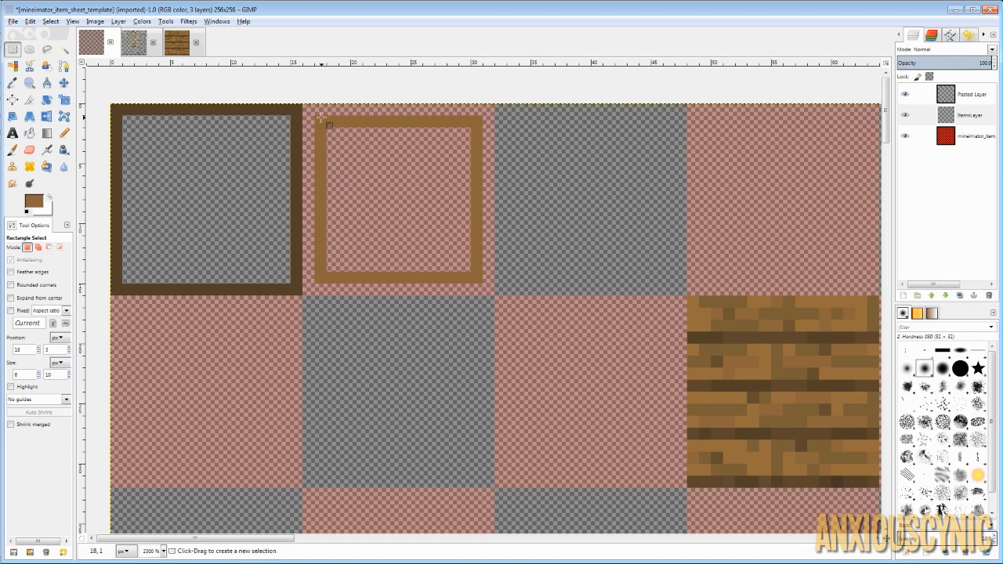
# Select the 14 × 14 pixel light brown square, bucket-fill its interior with the same brown, and clear the selection.
pyautogui.moveTo(317, 118); pyautogui.dragTo(480, 284)
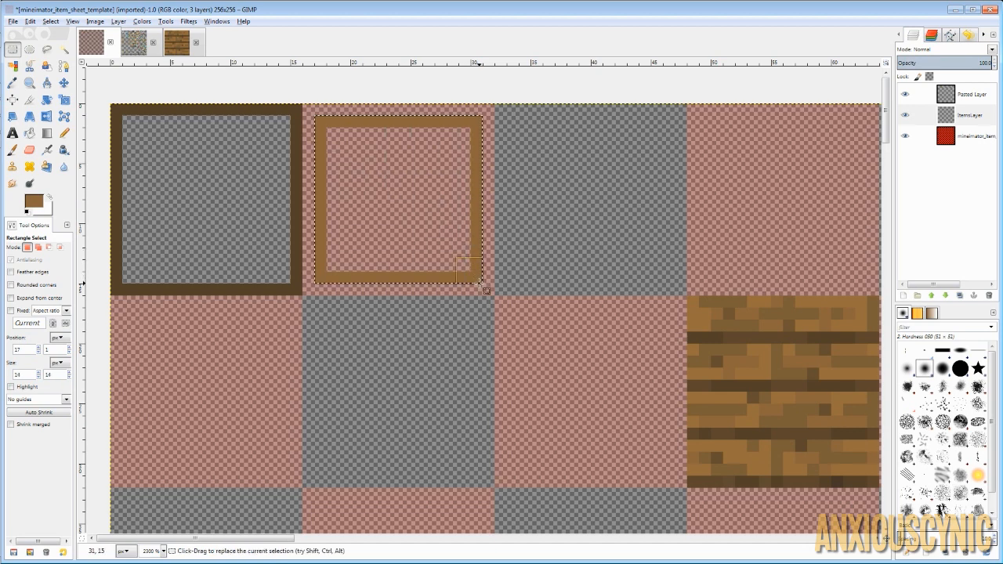
pyautogui.click(29, 134)
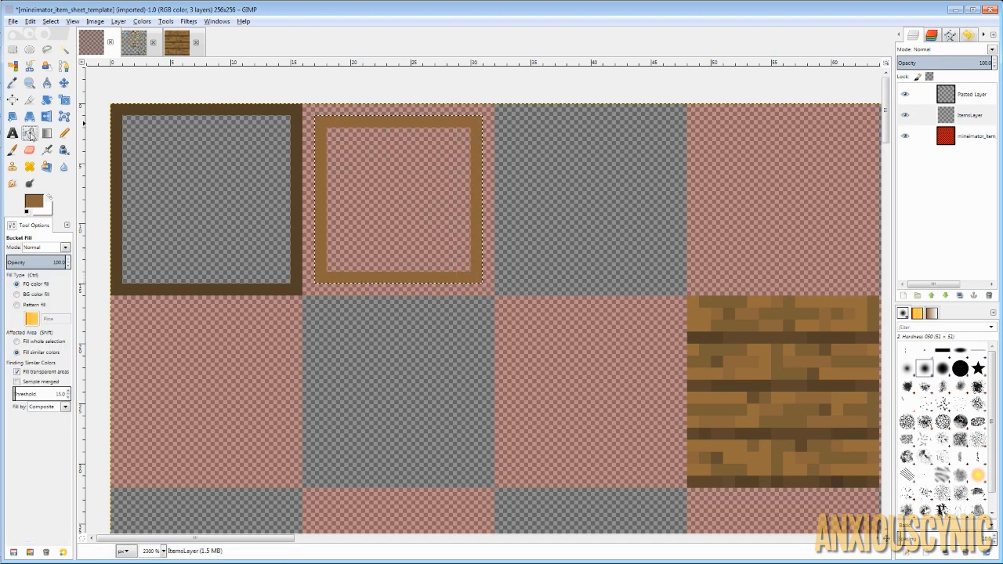
pyautogui.click(384, 190)
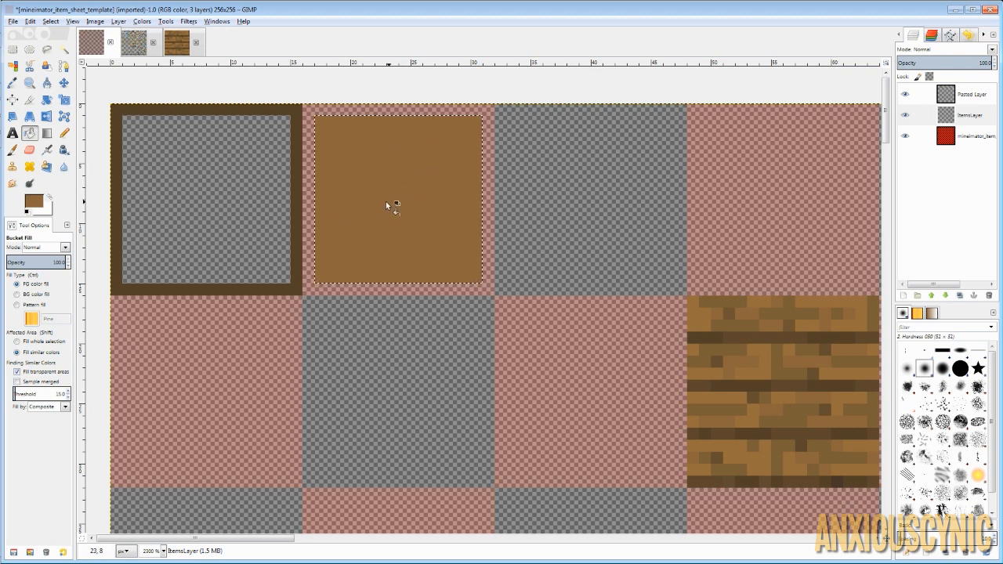
pyautogui.press('ctrl')
pyautogui.hotkey('ctrl', 'shift', 'a')
# Sample a medium-dark brown from the pasted planks layer for the Pencil, and make ItemsLayer active again.
pyautogui.click(65, 134)
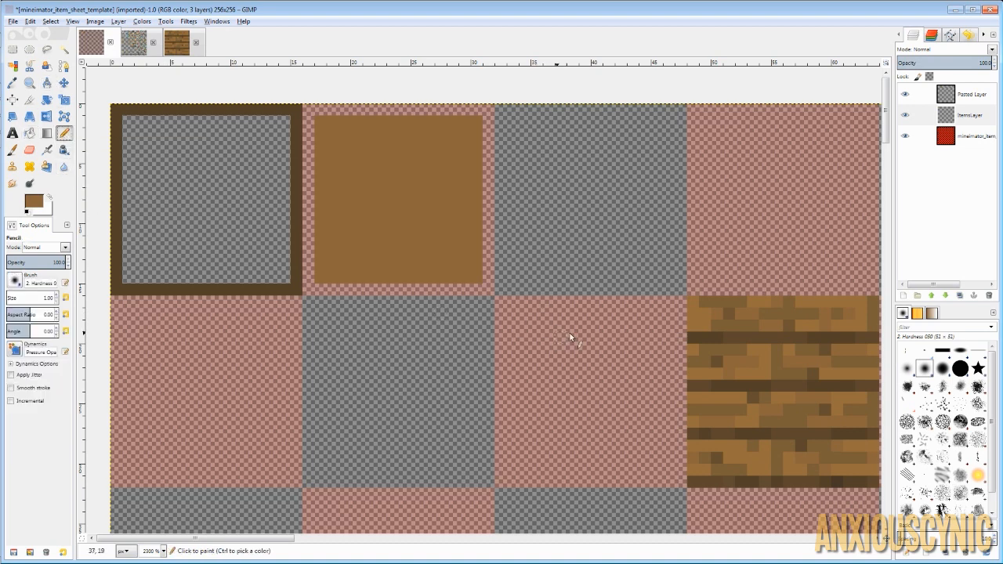
pyautogui.click(976, 119)
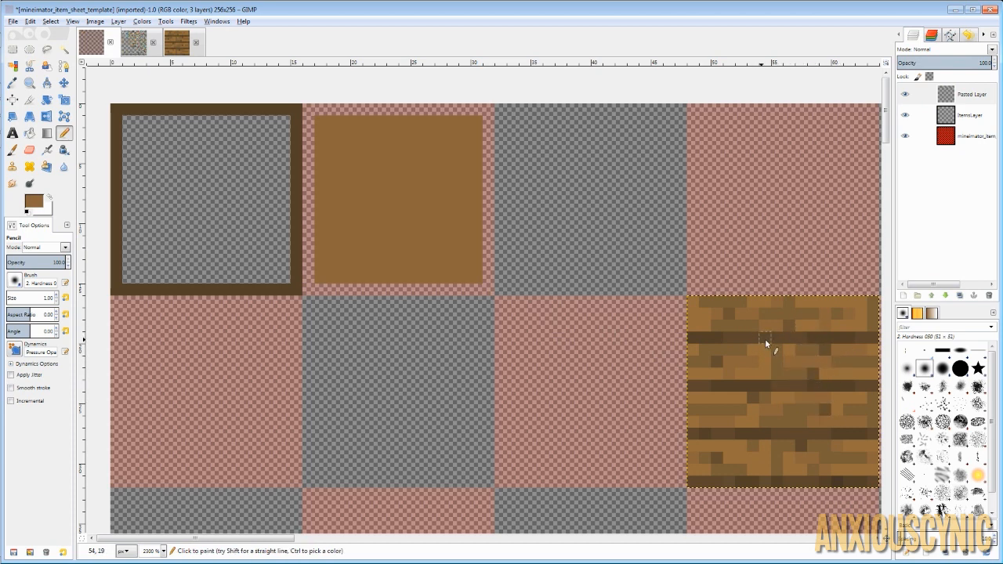
pyautogui.press('ctrl')
pyautogui.keyDown('ctrl'); pyautogui.click(784, 325); pyautogui.keyUp('ctrl')
pyautogui.click(968, 118)
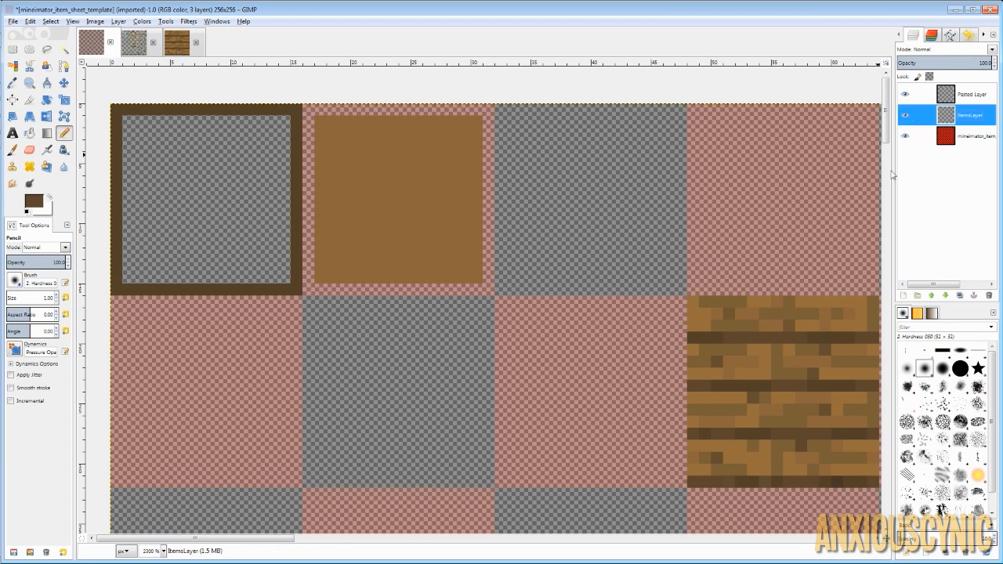
# Pencil brown corner shapes at the upper-left and lower-right of the third top-row cell, one pixel inside its edges.
pyautogui.click(524, 135)
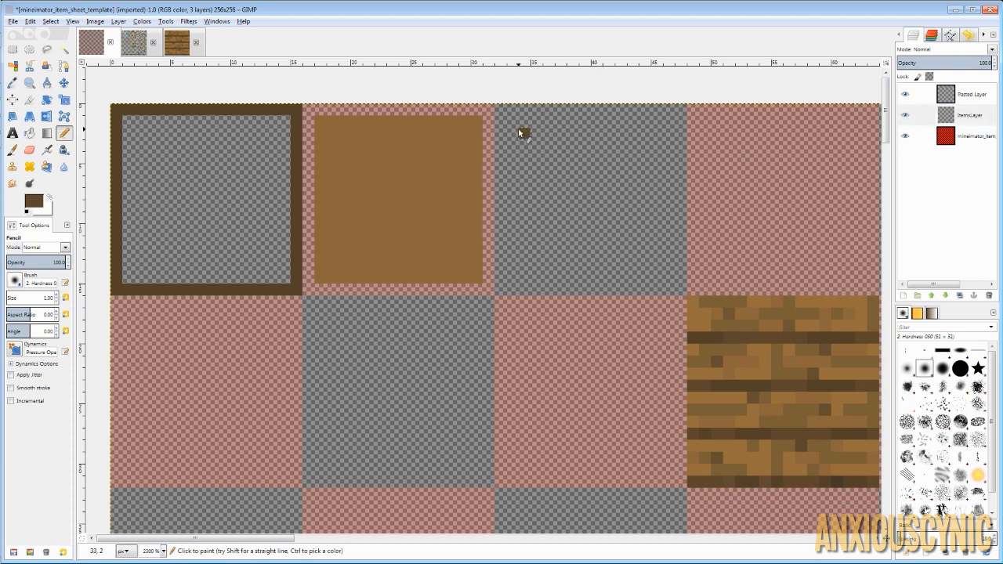
pyautogui.click(517, 125)
pyautogui.click(513, 133)
pyautogui.click(514, 144)
pyautogui.click(536, 121)
pyautogui.moveTo(666, 257)
pyautogui.mouseDown()
pyautogui.moveTo(666, 277)
pyautogui.moveTo(640, 275)
pyautogui.moveTo(617, 222)
pyautogui.moveTo(594, 201)
pyautogui.mouseUp()
pyautogui.hotkey('ctrl', 'z')
pyautogui.press('shift')
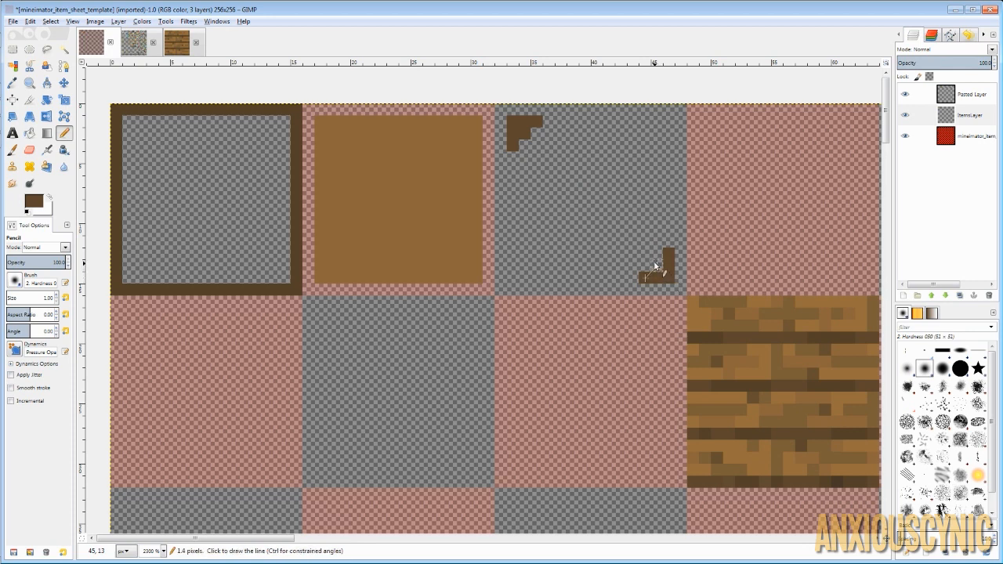
pyautogui.keyDown('shift'); pyautogui.click(524, 142); pyautogui.keyUp('shift')
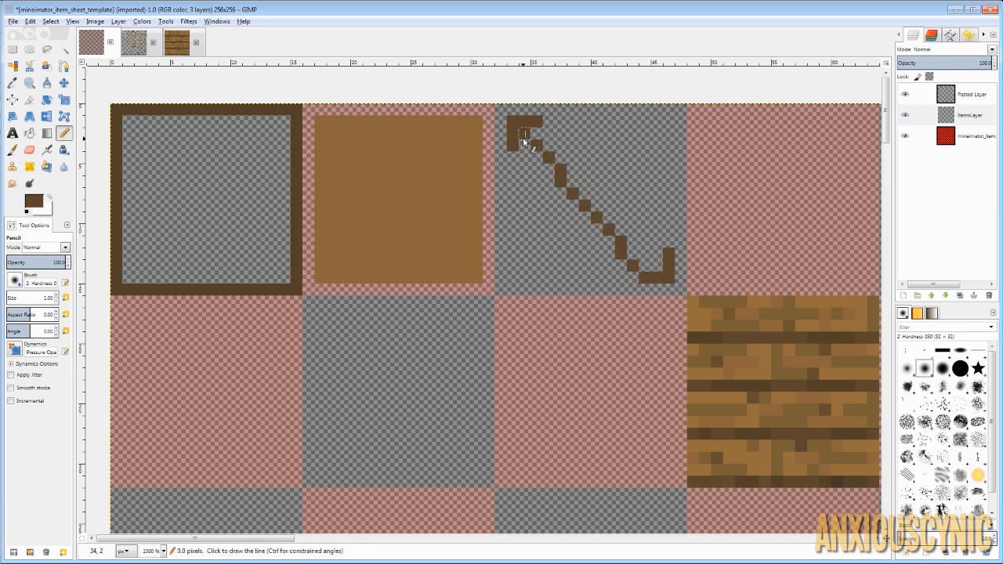
pyautogui.hotkey('ctrl', 'z')
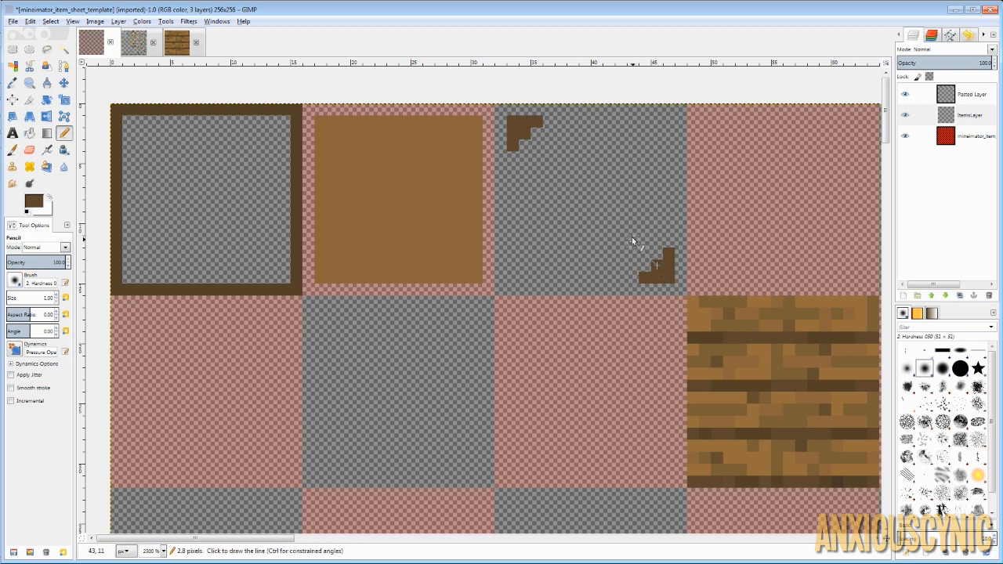
# Join the two corner shapes with adjacent straight Pencil lines, building a solid brown diagonal plank across the third cell.
pyautogui.keyDown('shift'); pyautogui.click(525, 137); pyautogui.keyUp('shift')
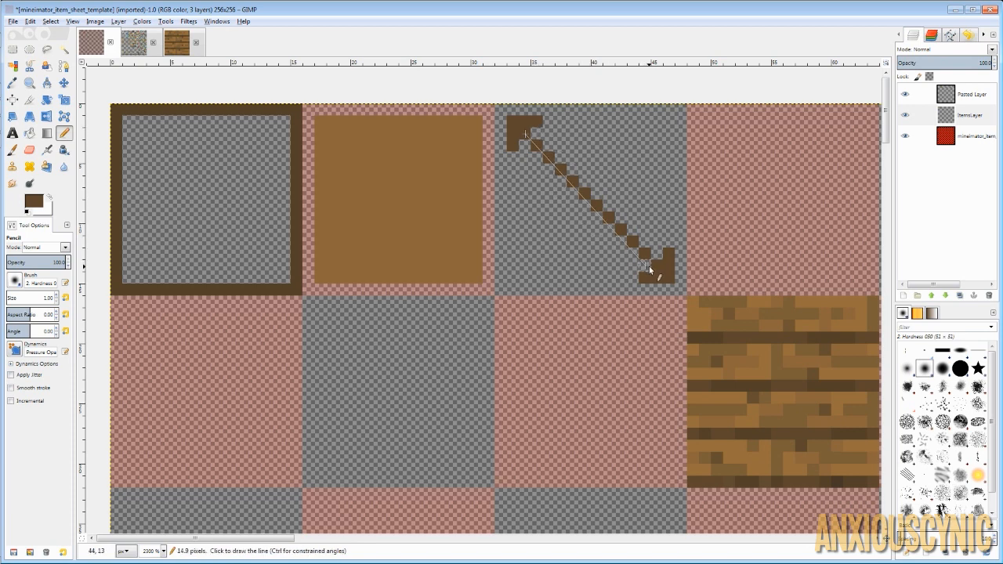
pyautogui.moveTo(649, 265)
pyautogui.mouseDown()
pyautogui.moveTo(594, 195)
pyautogui.moveTo(527, 141)
pyautogui.mouseUp()
pyautogui.click(660, 252)
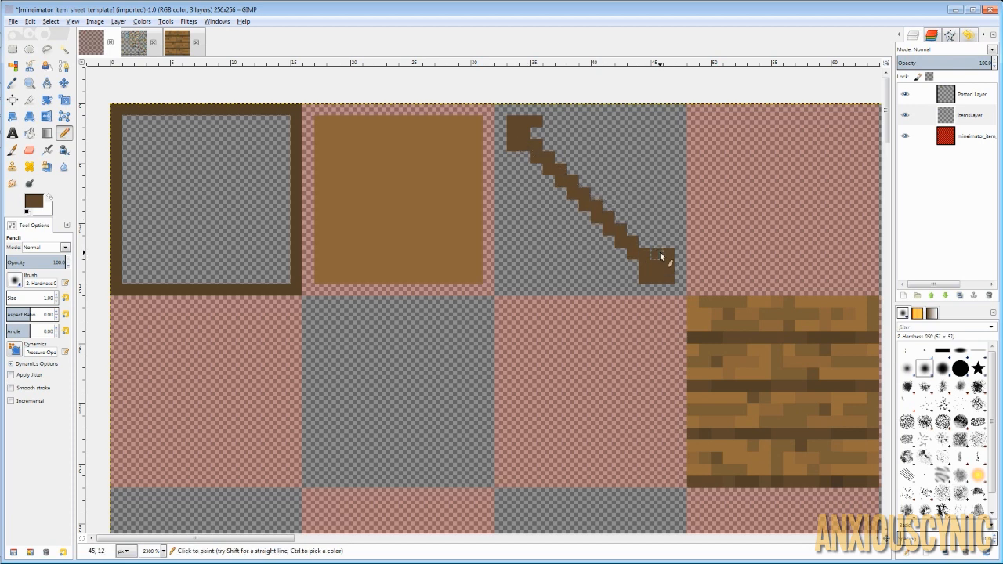
pyautogui.keyDown('shift'); pyautogui.click(536, 131); pyautogui.keyUp('shift')
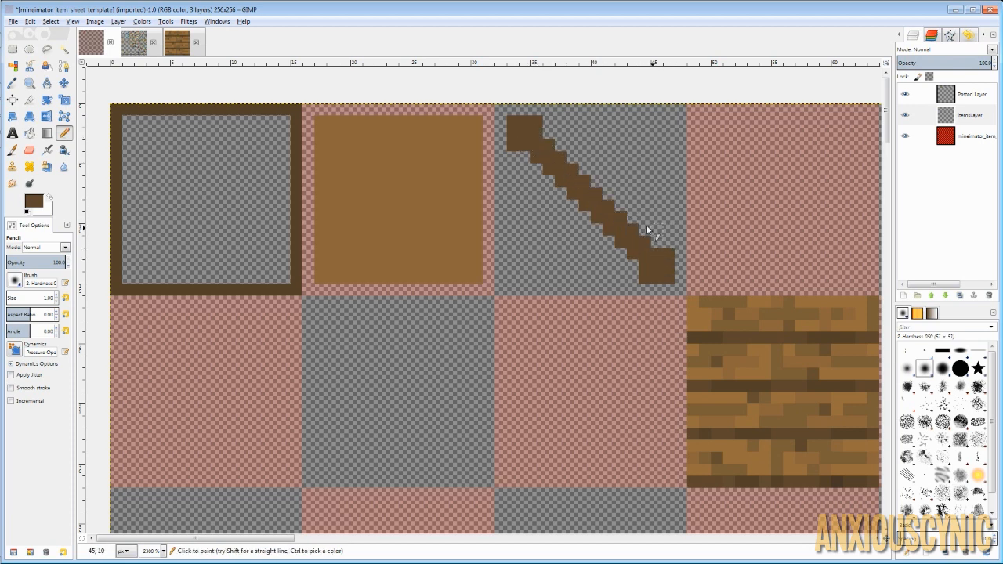
pyautogui.click(521, 155)
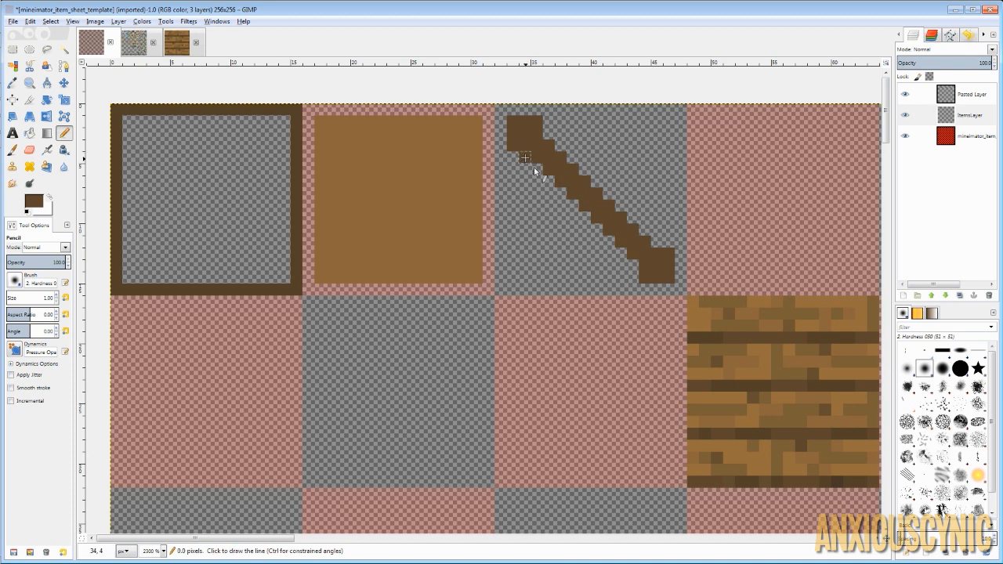
pyautogui.keyDown('shift'); pyautogui.click(641, 264); pyautogui.keyUp('shift')
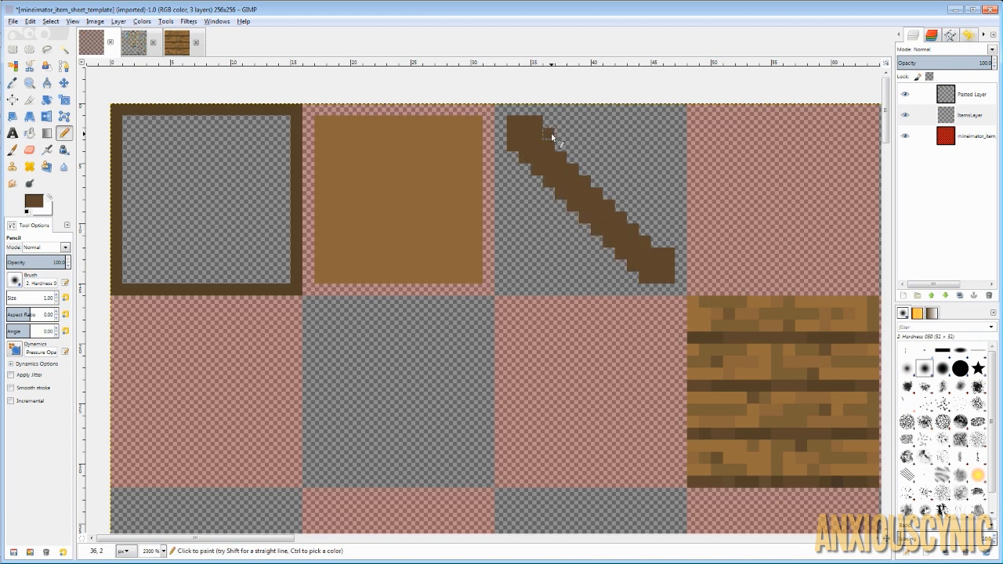
pyautogui.click(551, 132)
pyautogui.keyDown('shift'); pyautogui.click(657, 241); pyautogui.keyUp('shift')
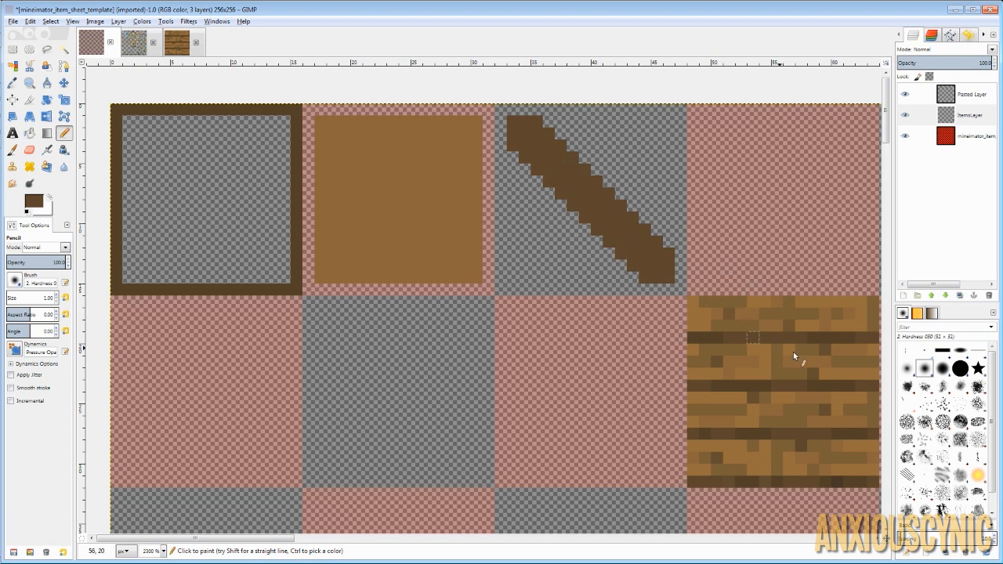
# Sample the darker brown from the planks layer and pencil scattered single pixels along the diagonal plank on ItemsLayer.
pyautogui.click(964, 96)
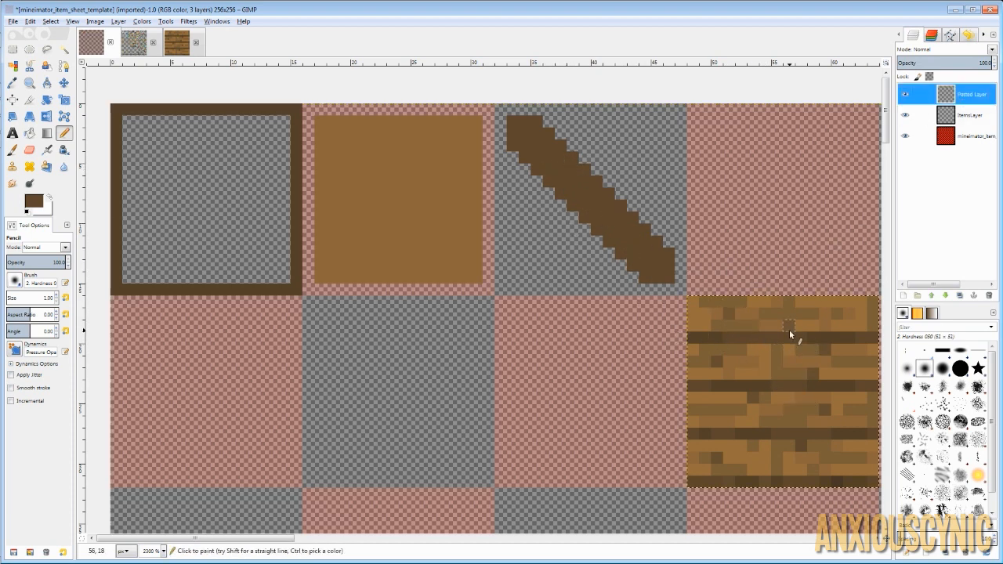
pyautogui.press('ctrl')
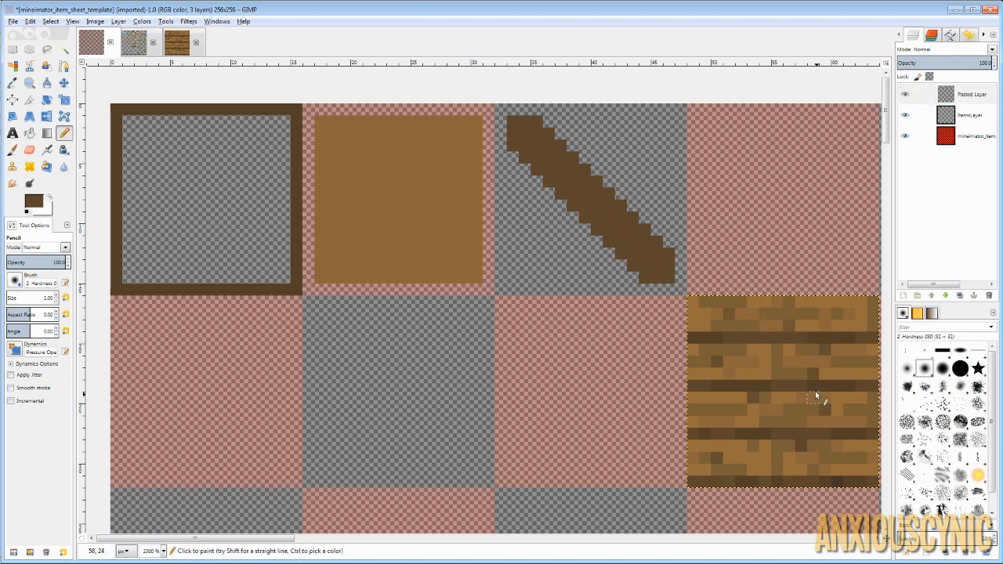
pyautogui.press('ctrl')
pyautogui.click(969, 115)
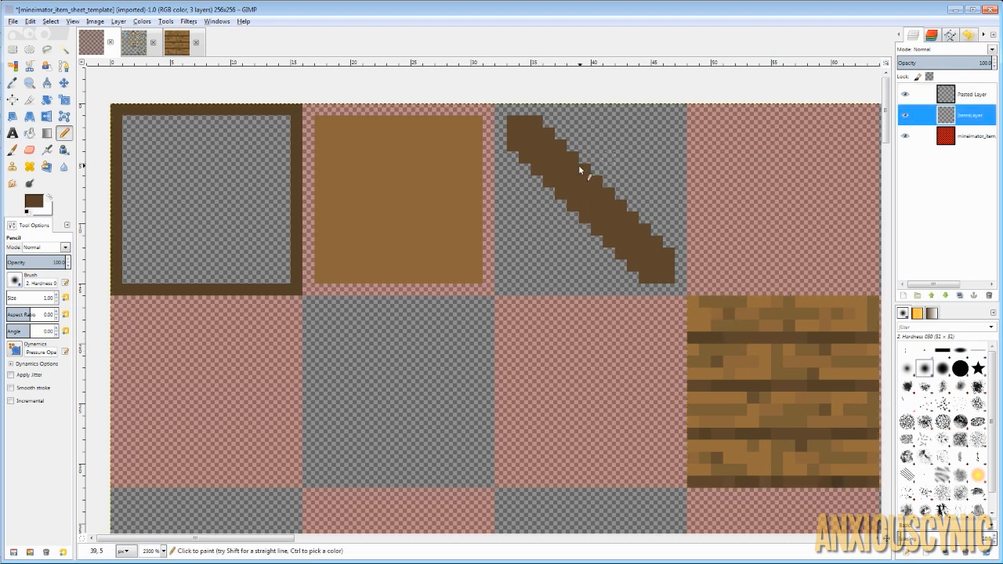
pyautogui.click(536, 145)
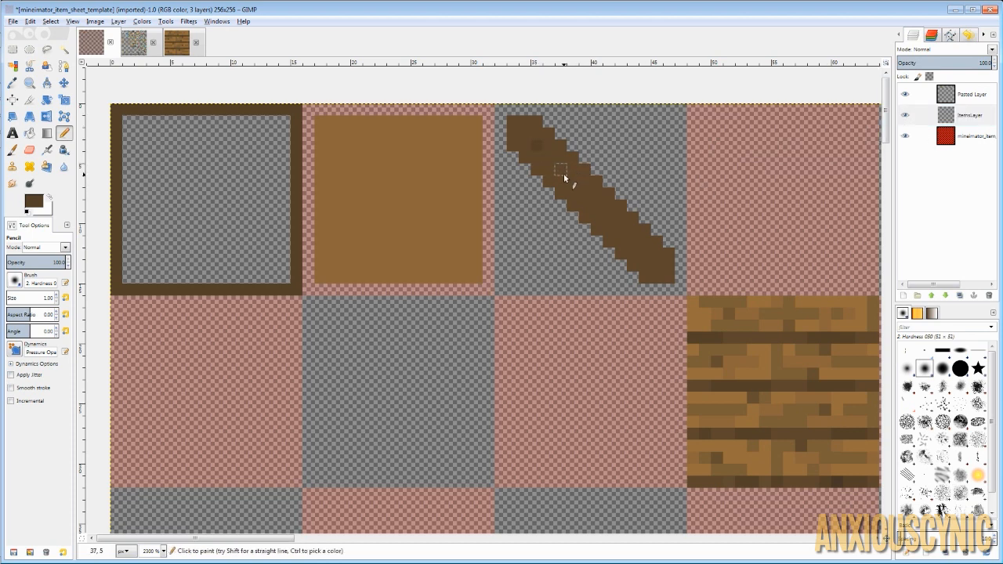
pyautogui.click(561, 169)
pyautogui.click(597, 205)
pyautogui.click(633, 242)
# Sample a lighter brown from the planks layer and pencil scattered highlight pixels along the diagonal plank on ItemsLayer.
pyautogui.click(970, 95)
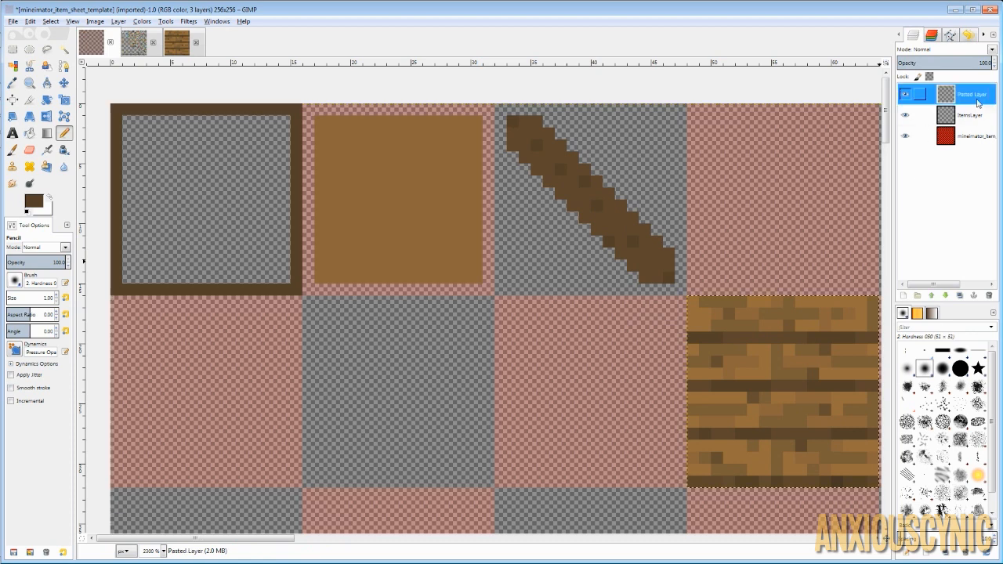
pyautogui.press('pagedown')
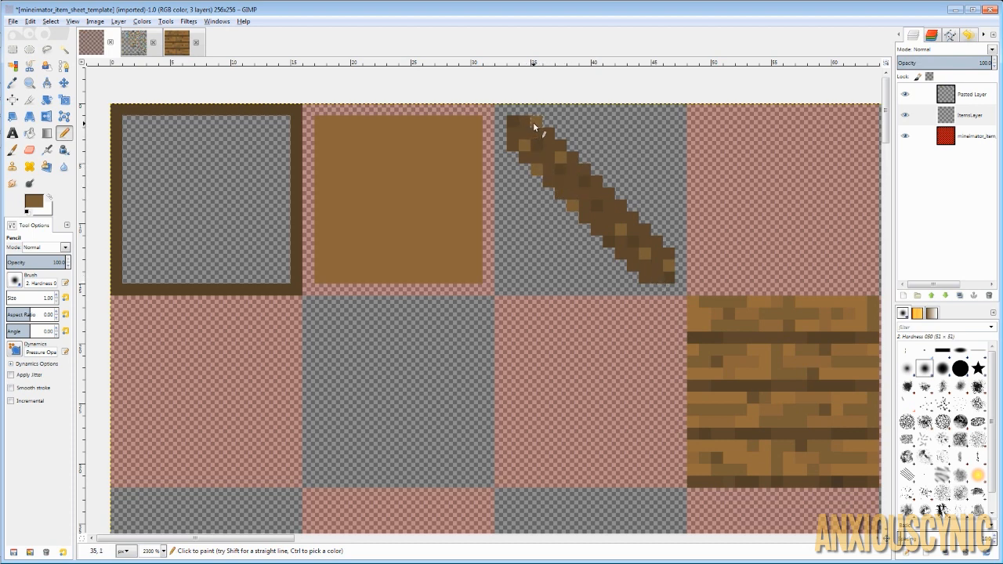
pyautogui.click(608, 194)
# Delete the pasted planks layer and hide the checkered item sheet template layer.
pyautogui.click(964, 95)
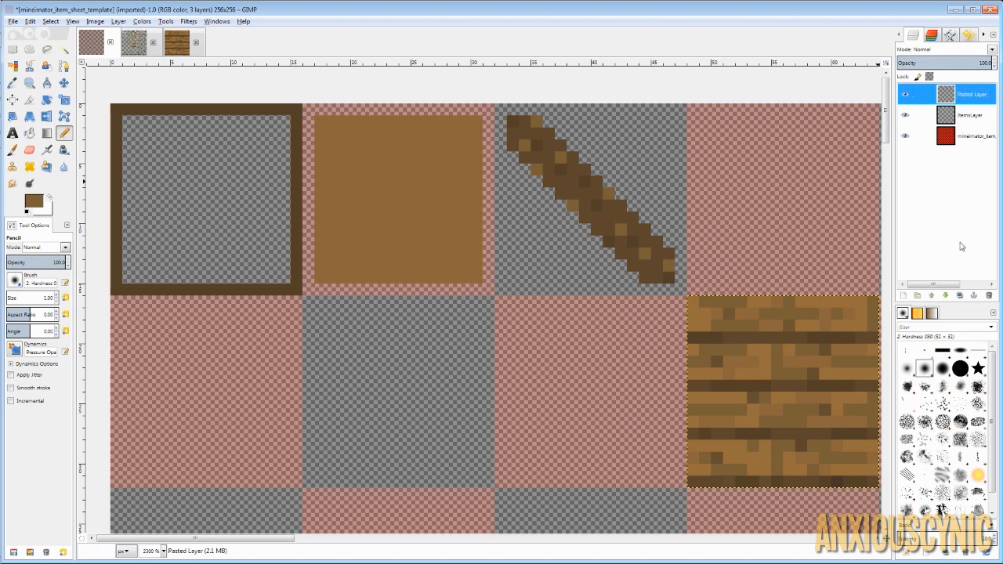
pyautogui.click(989, 296)
pyautogui.keyDown('ctrl'); pyautogui.scroll(-5, 554, 188); pyautogui.keyUp('ctrl')
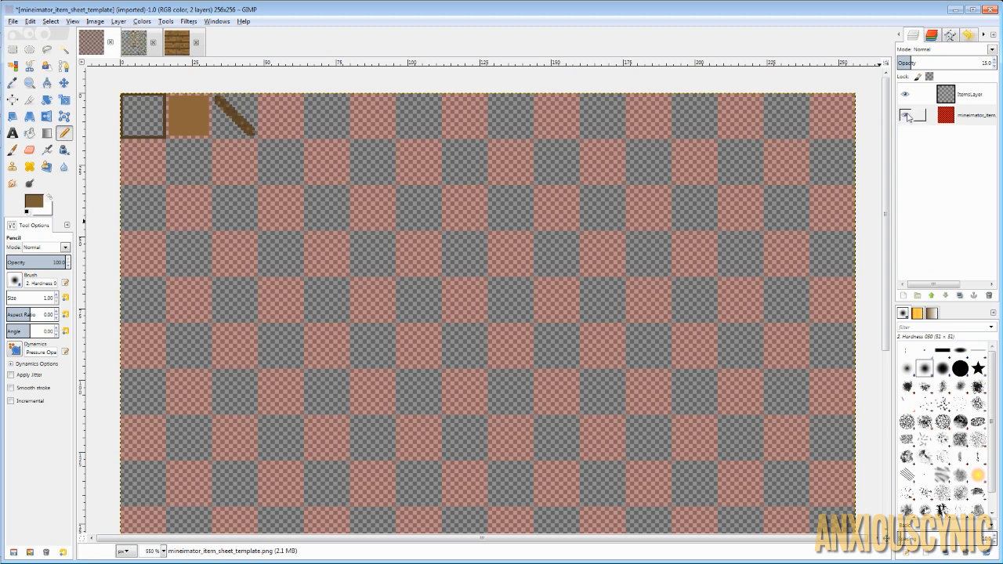
pyautogui.click(975, 116)
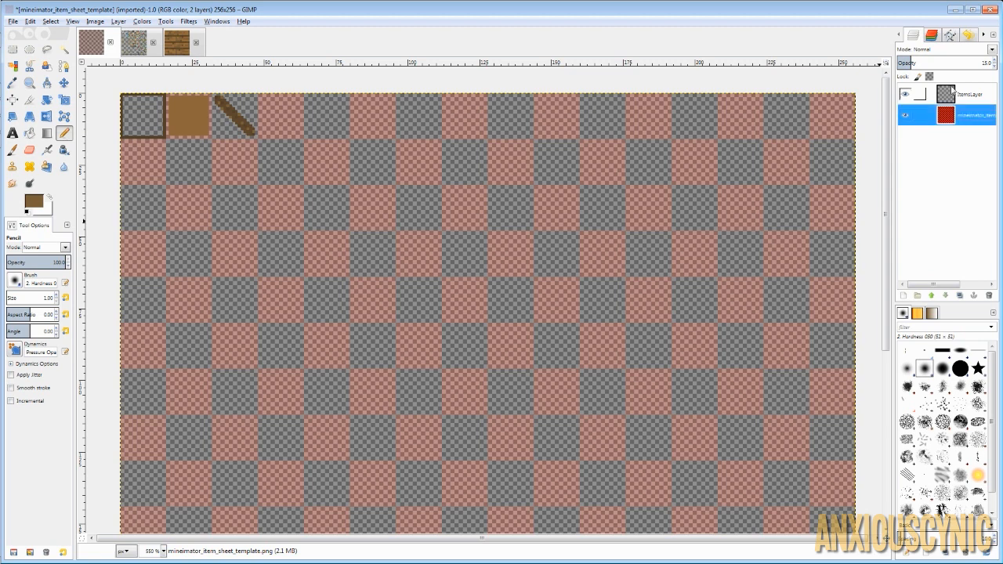
pyautogui.click(905, 115)
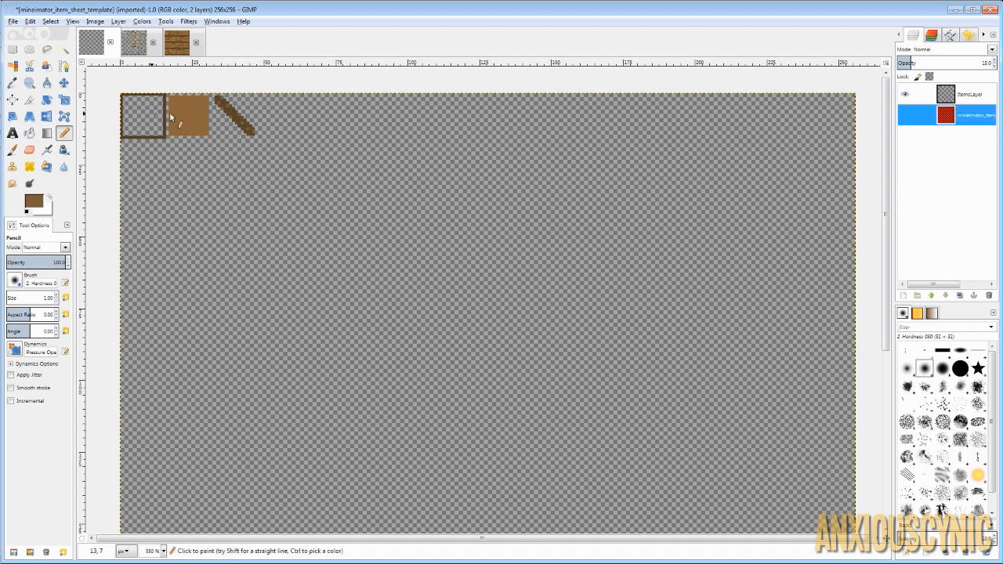
# Export the image to the Desktop as CrateItems.png with the default PNG options.
pyautogui.click(14, 22)
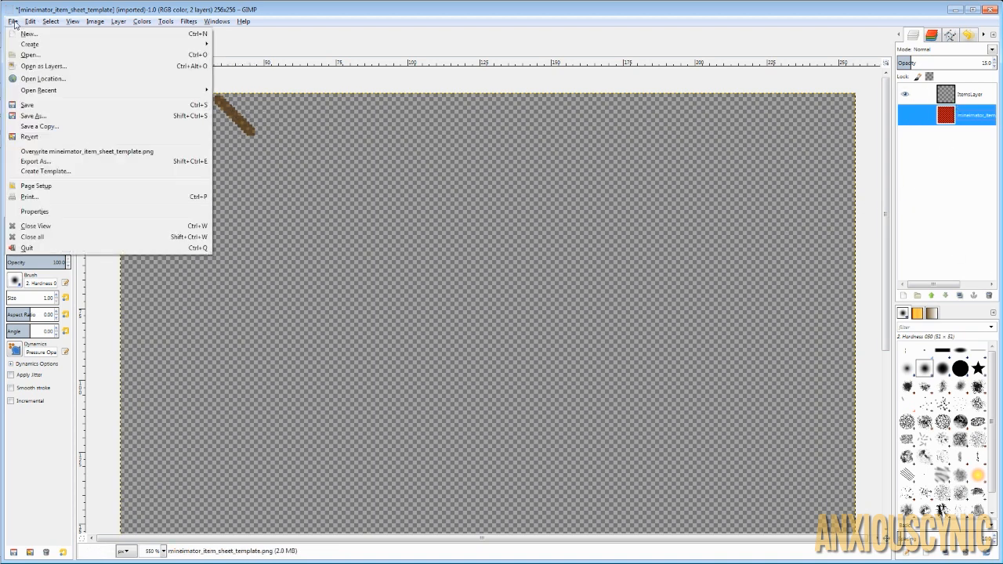
pyautogui.click(49, 162)
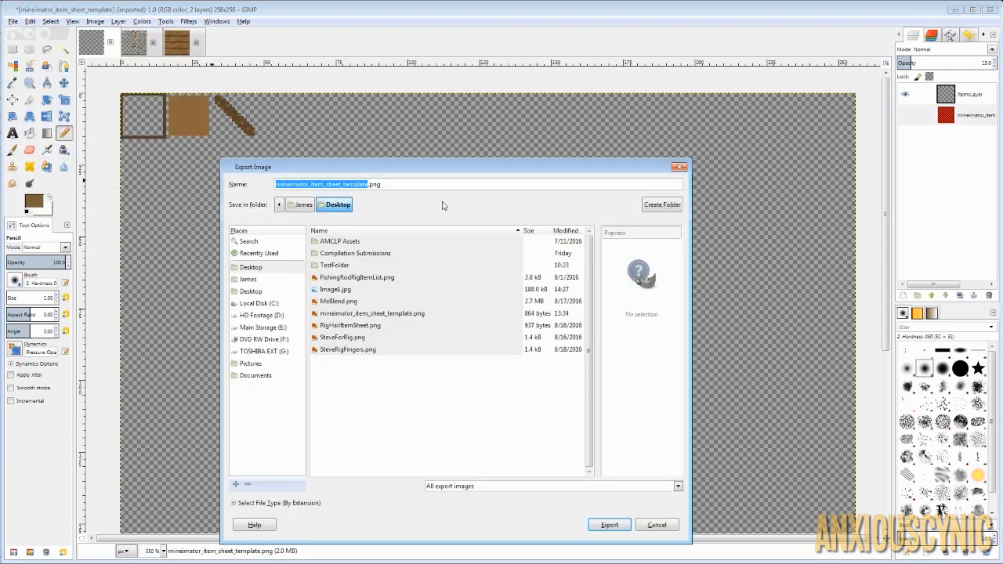
pyautogui.click(262, 268)
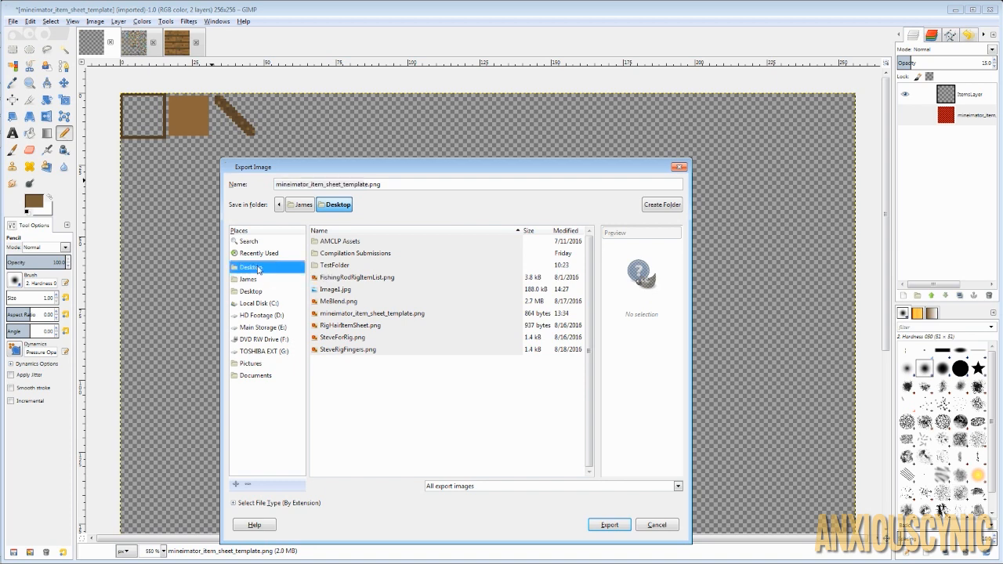
pyautogui.write('CrateItems')
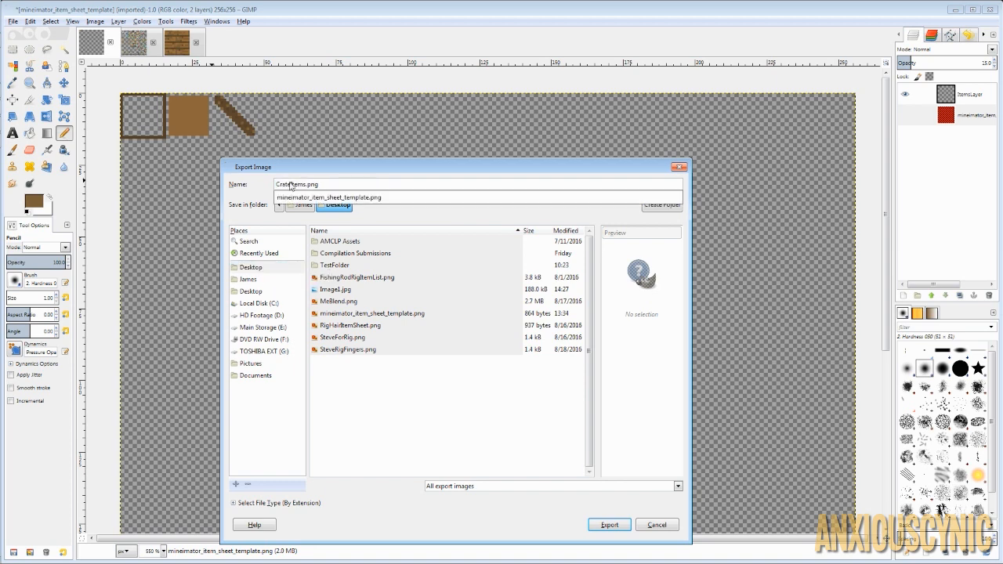
pyautogui.click(610, 525)
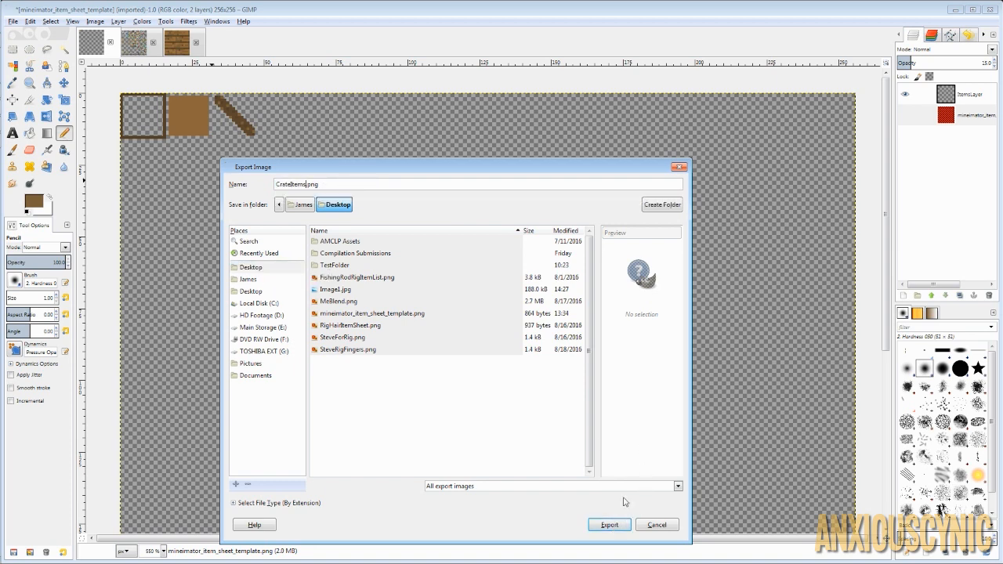
pyautogui.click(610, 525)
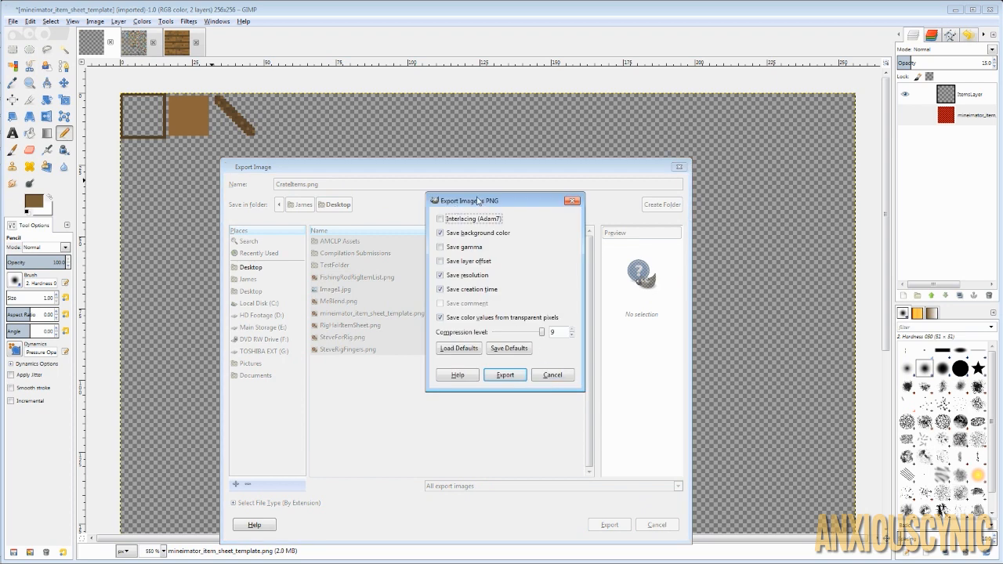
pyautogui.click(506, 374)
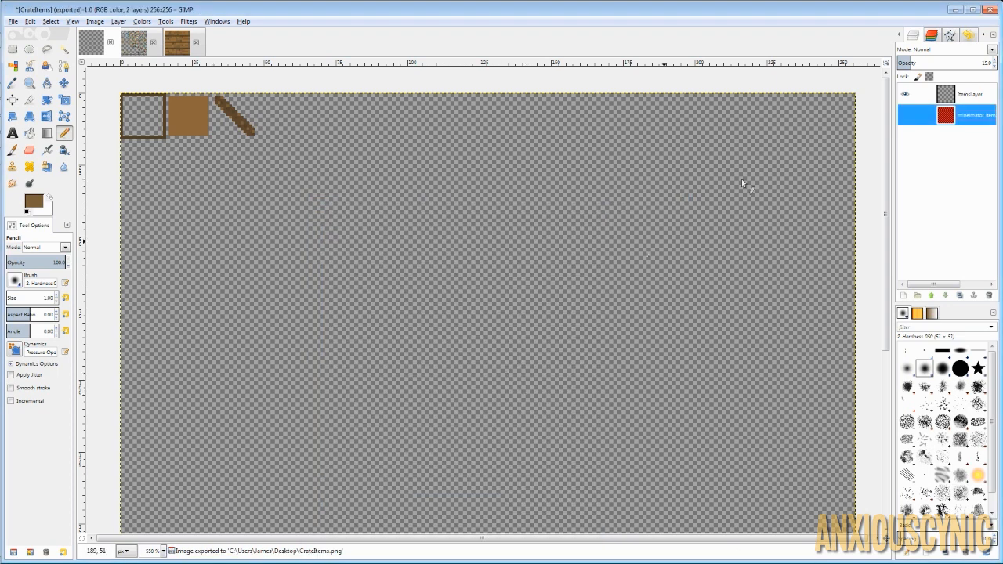
# Switch to Mine-imator, begin a new item and load the CrateItems image as its item sheet.
pyautogui.click(955, 11)
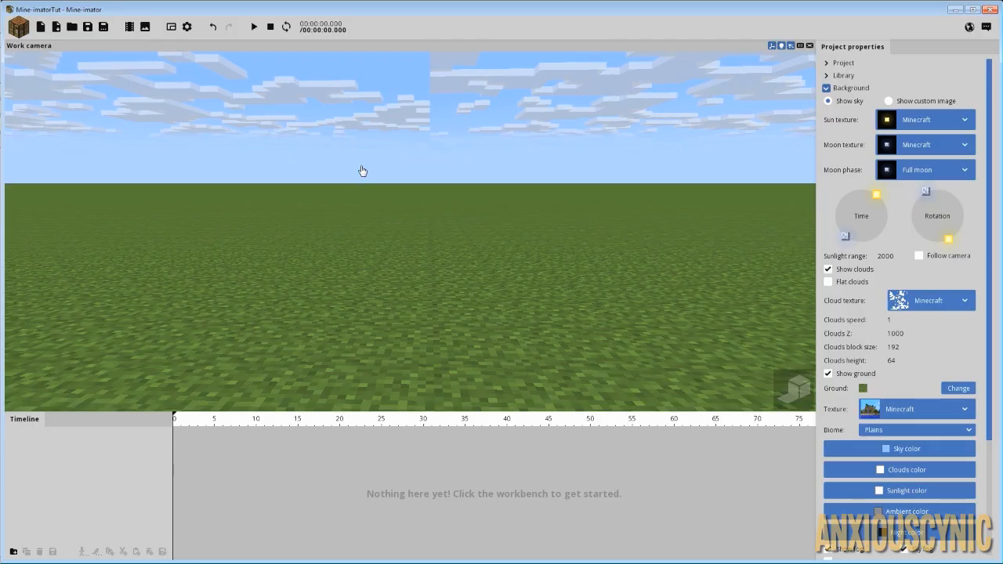
pyautogui.click(832, 89)
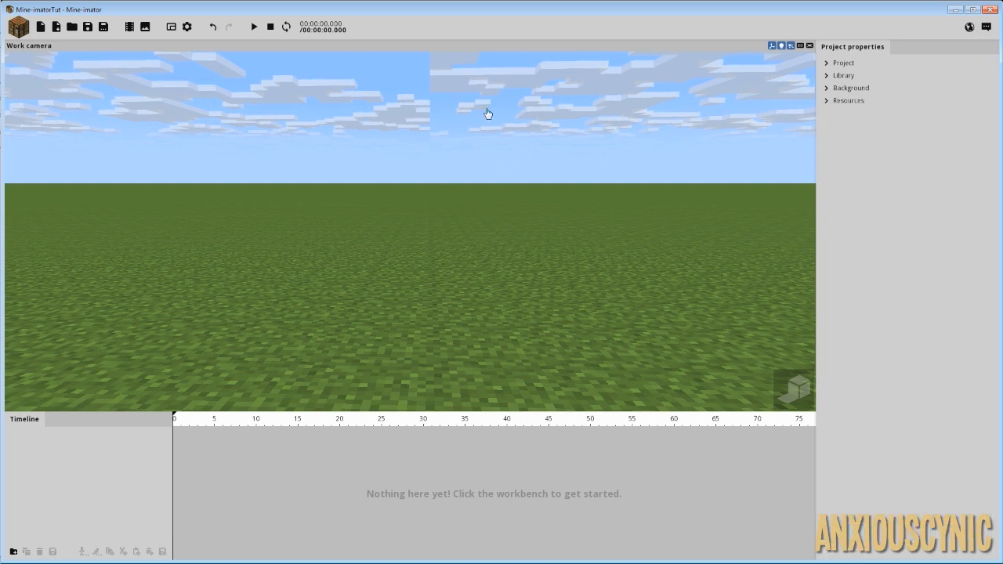
pyautogui.click(19, 30)
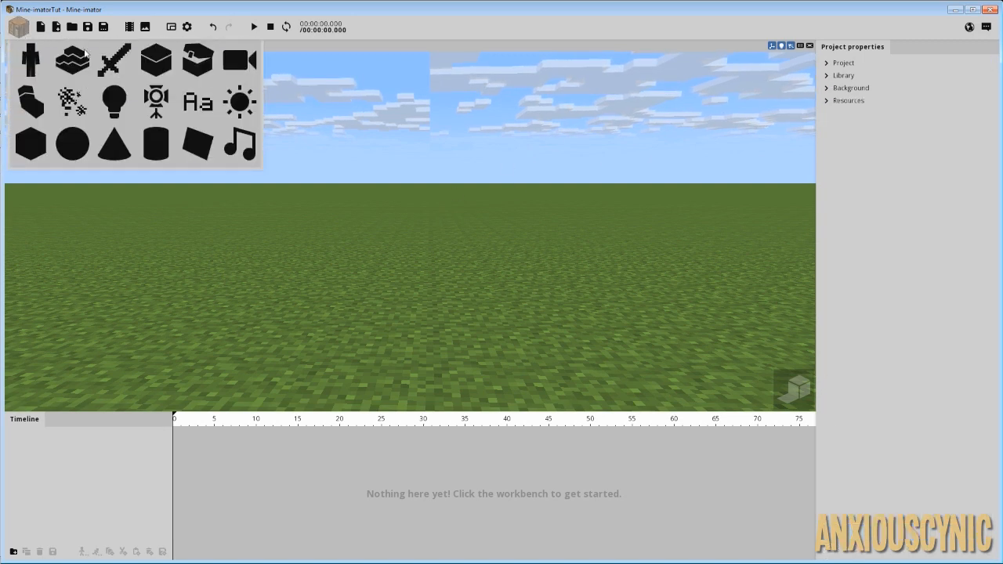
pyautogui.click(114, 69)
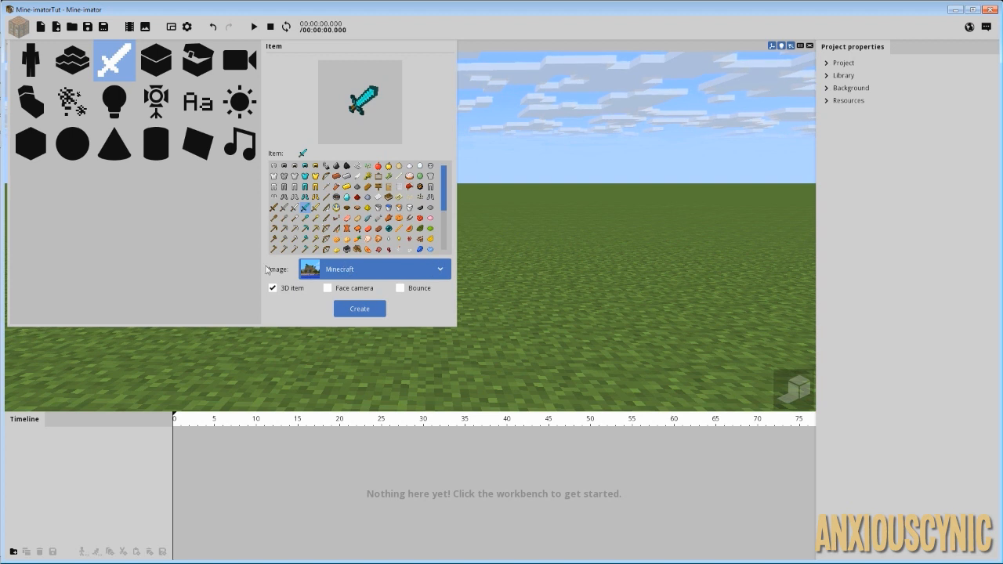
pyautogui.click(353, 271)
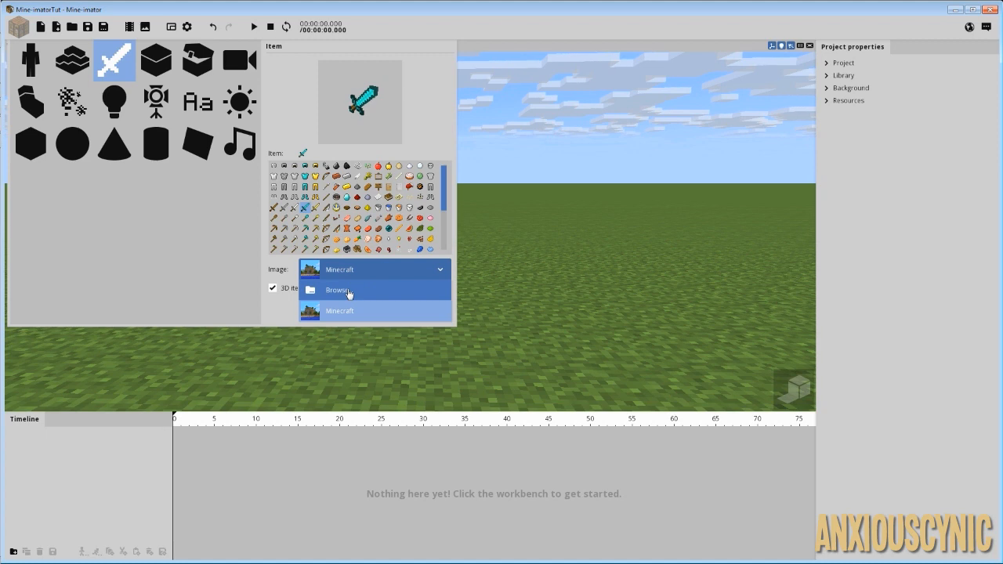
pyautogui.click(349, 290)
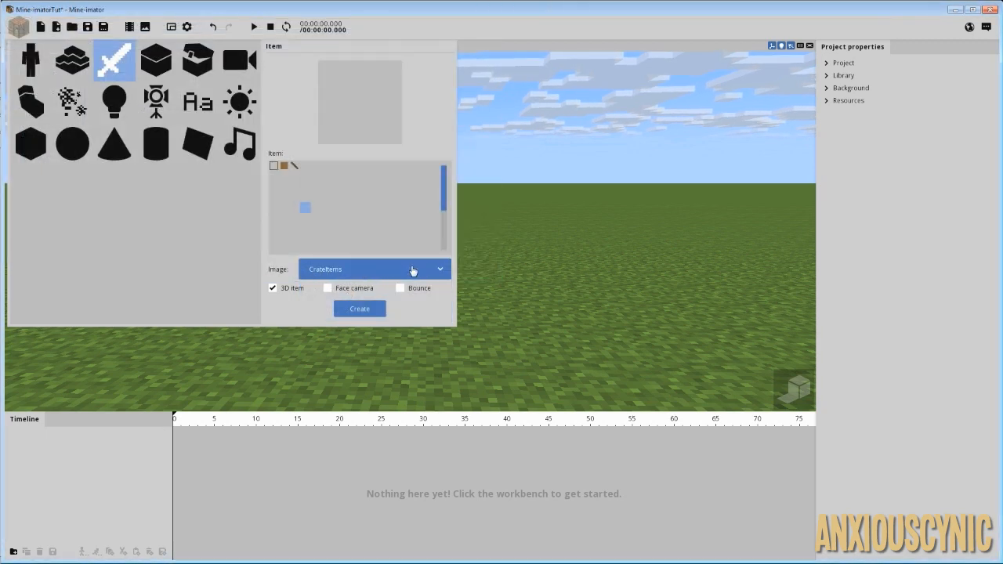
# Preview the three custom sheet items and create the hollow crate frame as a 3D item.
pyautogui.click(274, 166)
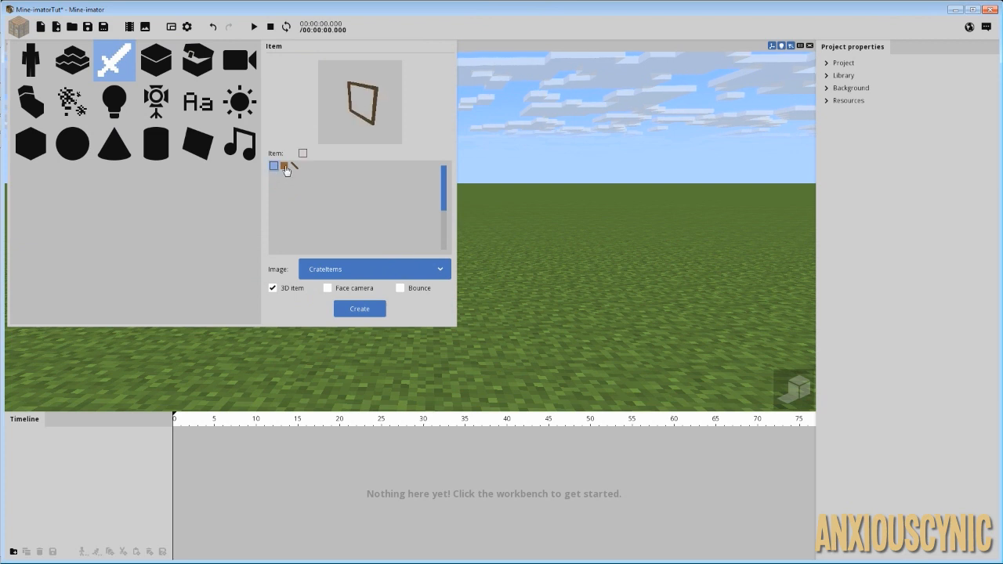
pyautogui.click(285, 167)
pyautogui.click(294, 166)
pyautogui.click(274, 166)
pyautogui.click(285, 166)
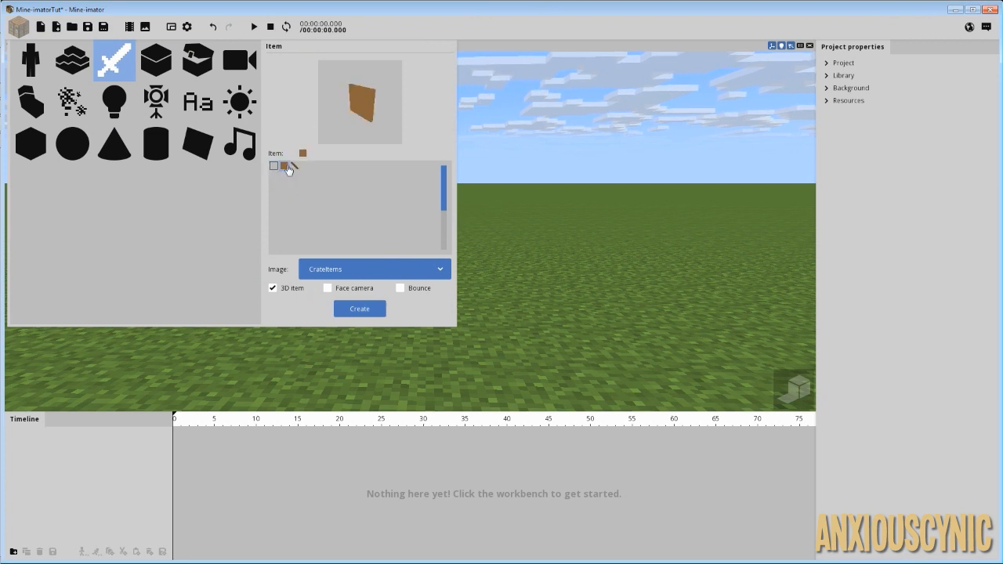
pyautogui.click(293, 166)
pyautogui.click(275, 166)
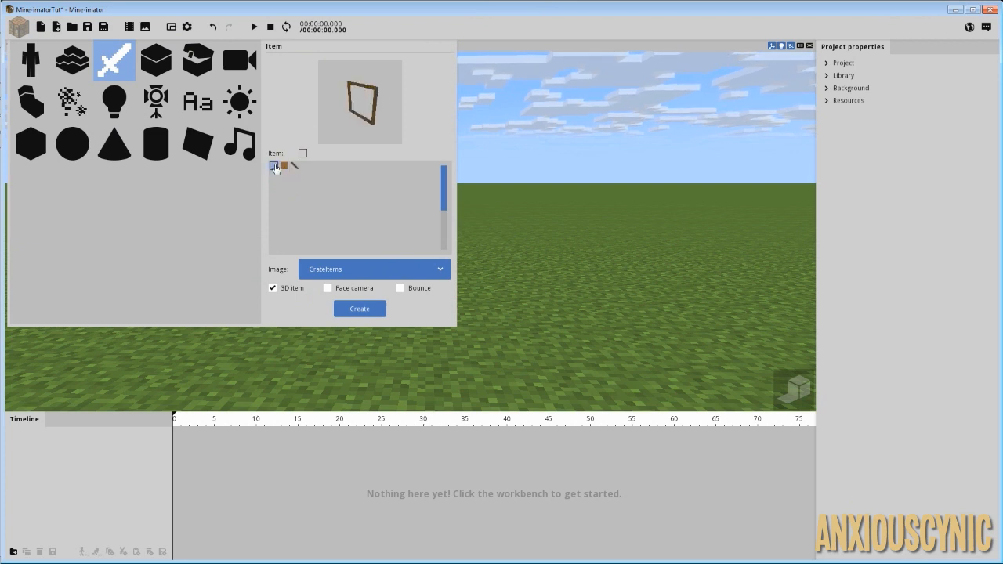
pyautogui.moveTo(369, 115)
pyautogui.mouseDown()
pyautogui.moveTo(399, 90)
pyautogui.moveTo(367, 100)
pyautogui.moveTo(373, 112)
pyautogui.mouseUp()
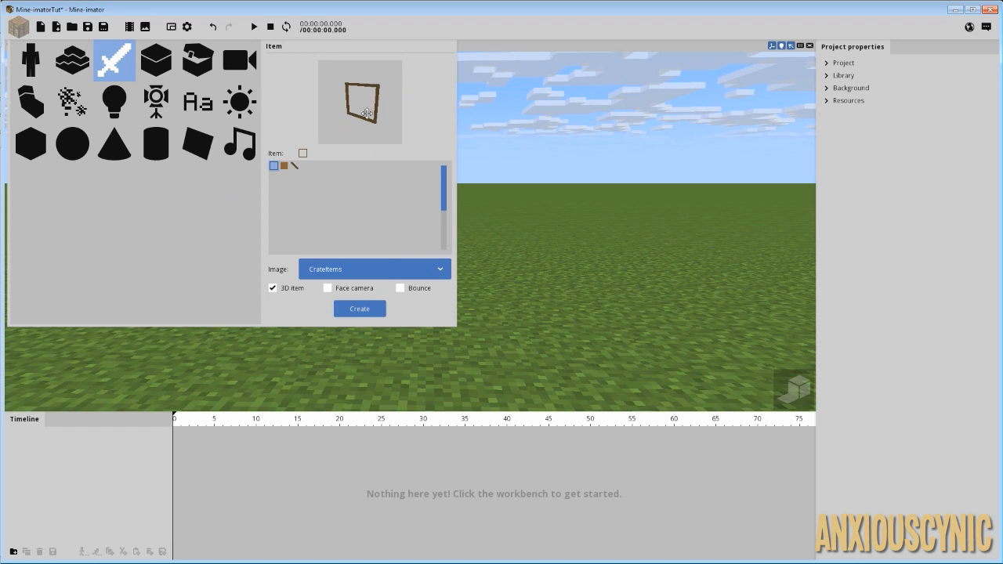
pyautogui.moveTo(366, 113)
pyautogui.mouseDown()
pyautogui.moveTo(337, 98)
pyautogui.moveTo(382, 104)
pyautogui.mouseUp()
pyautogui.click(360, 309)
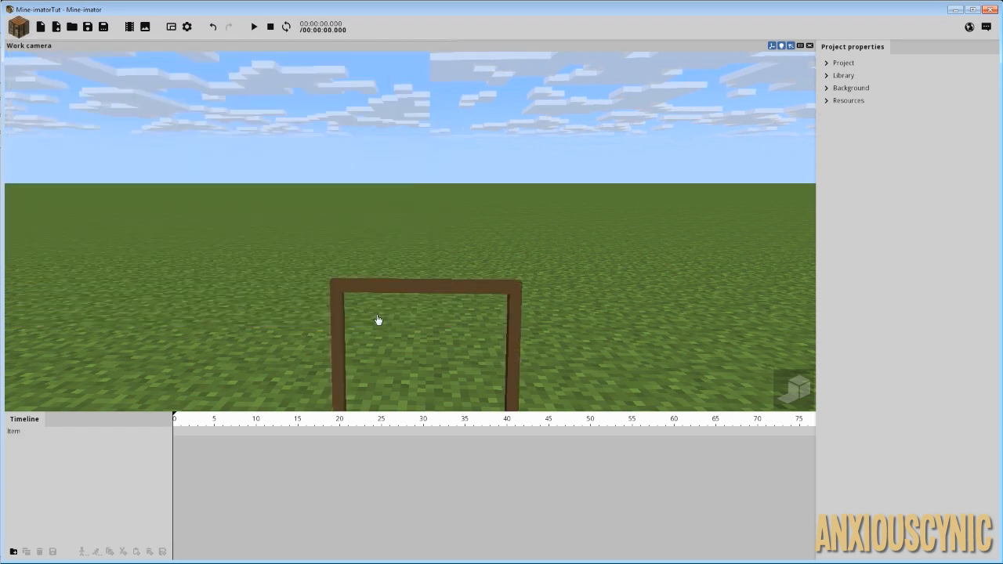
# Name the frame item CrateRim in the project library.
pyautogui.moveTo(488, 299); pyautogui.dragTo(447, 341)
pyautogui.scroll(-4, 490, 299)
pyautogui.moveTo(533, 247); pyautogui.dragTo(460, 247)
pyautogui.scroll(3, 486, 247)
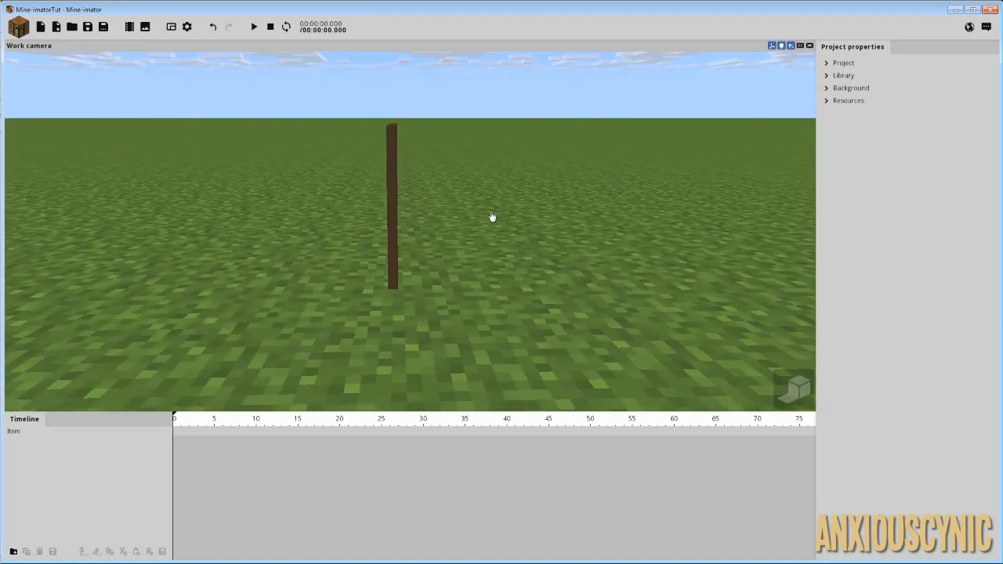
pyautogui.moveTo(493, 216)
pyautogui.mouseDown()
pyautogui.moveTo(368, 234)
pyautogui.moveTo(501, 206)
pyautogui.moveTo(596, 208)
pyautogui.moveTo(510, 220)
pyautogui.mouseUp()
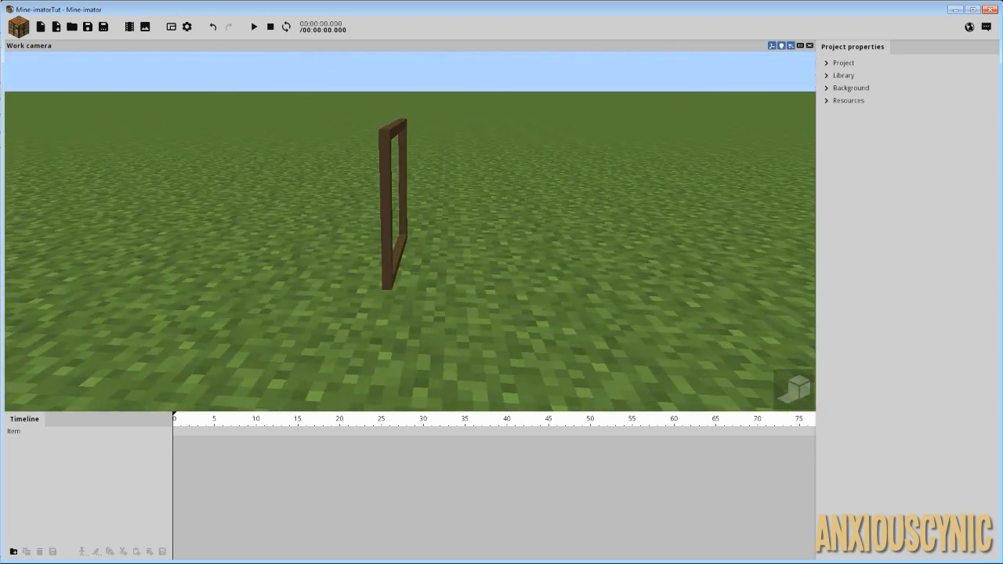
pyautogui.moveTo(358, 257); pyautogui.dragTo(358, 262)
pyautogui.click(50, 431)
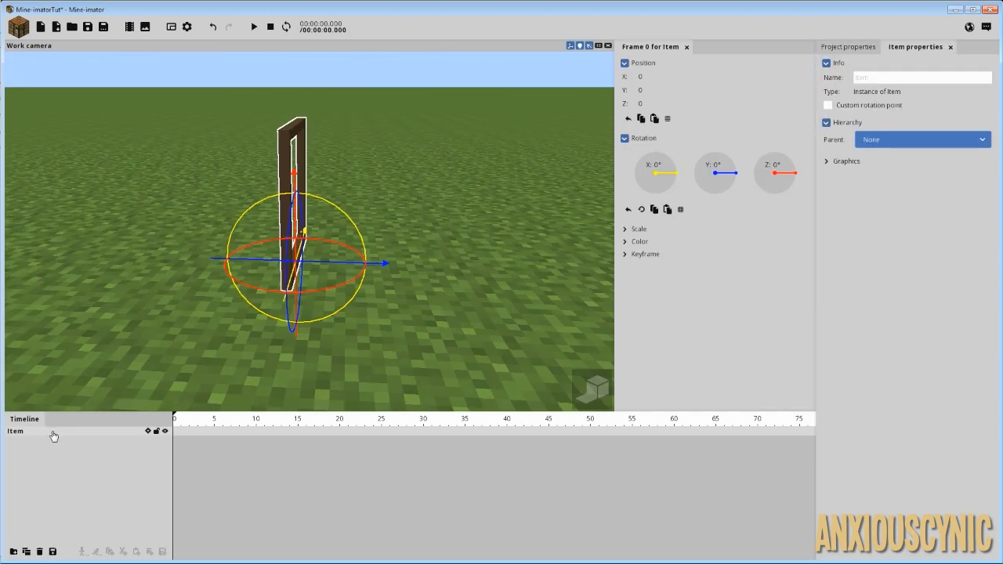
pyautogui.click(843, 47)
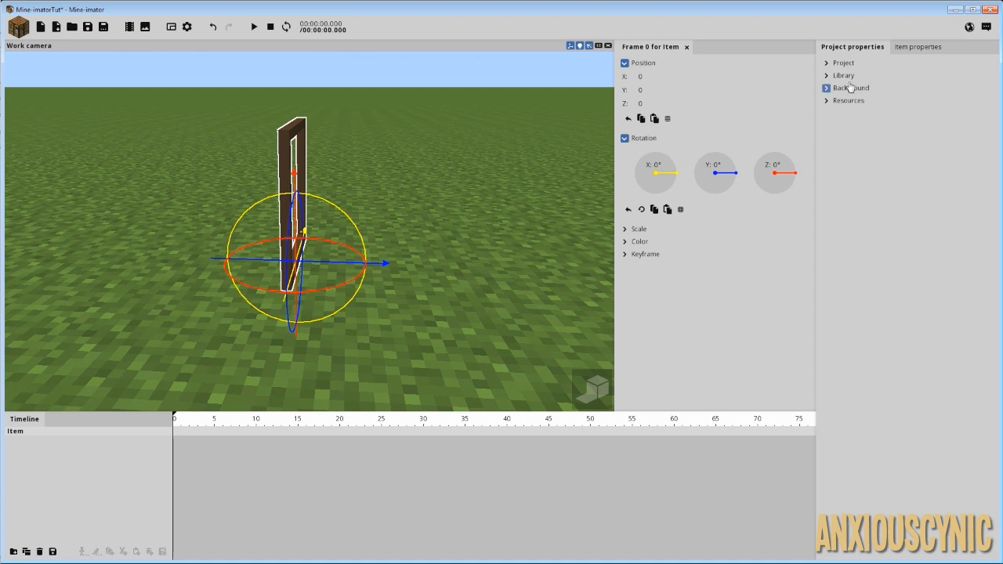
pyautogui.click(827, 75)
pyautogui.click(895, 329)
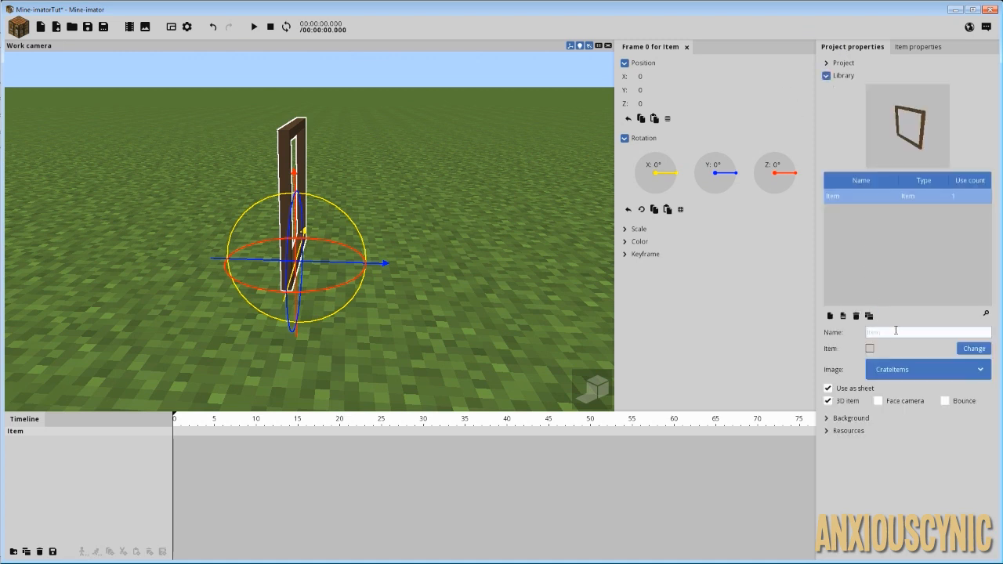
pyautogui.write('CrateRim')
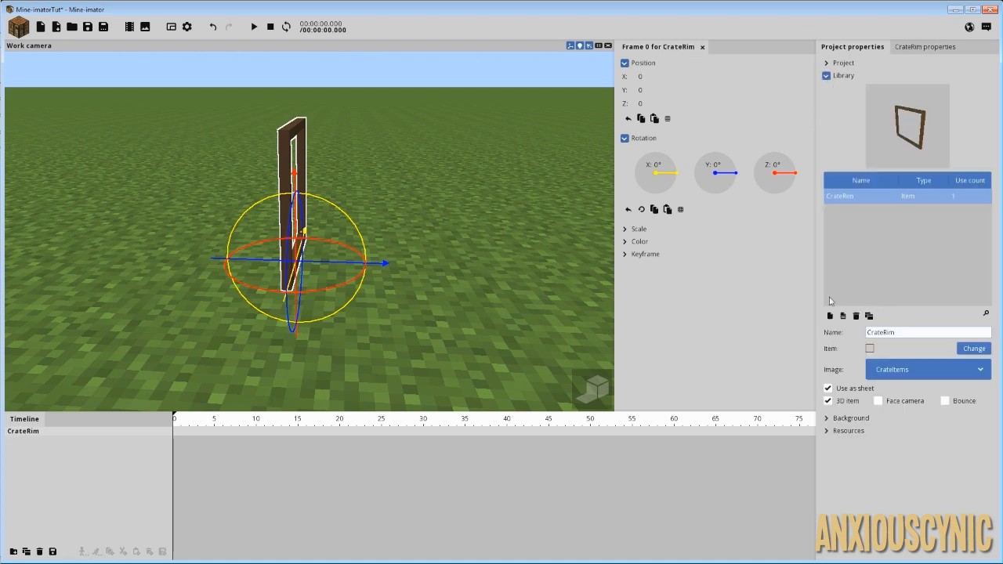
pyautogui.press('Return')
# Duplicate CrateRim and make one copy a child of the other in the timeline.
pyautogui.click(28, 552)
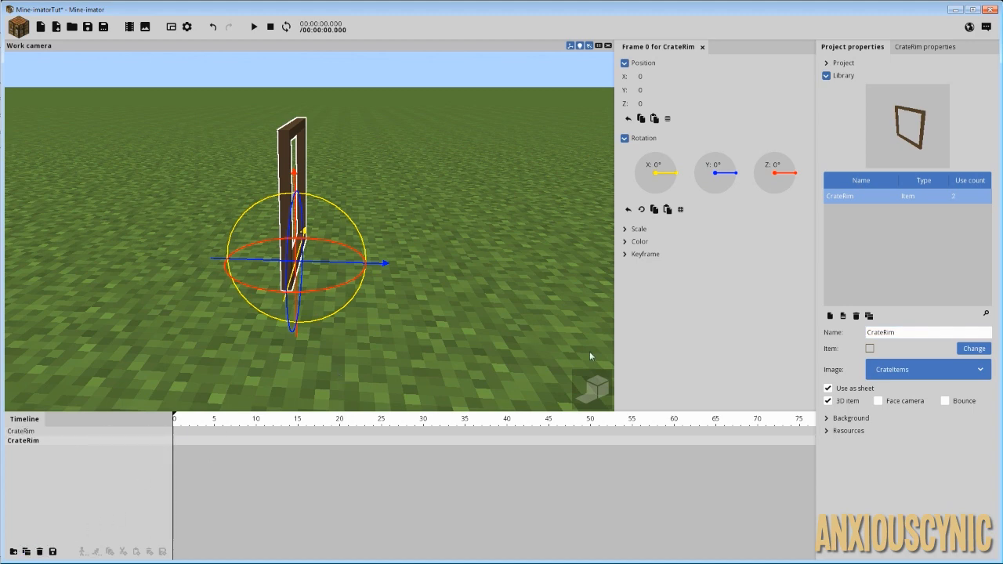
pyautogui.moveTo(439, 235); pyautogui.dragTo(462, 192)
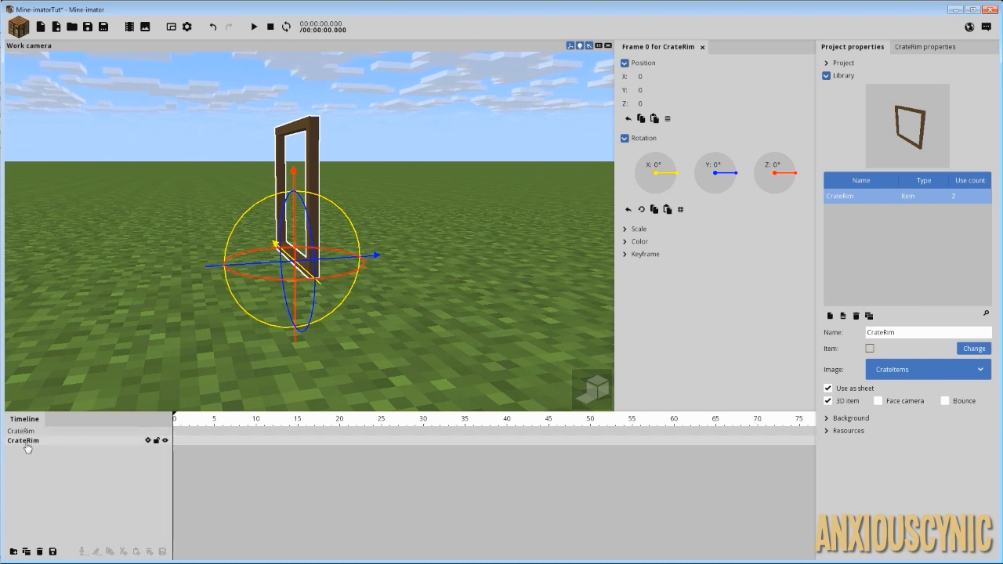
pyautogui.click(926, 49)
pyautogui.click(886, 140)
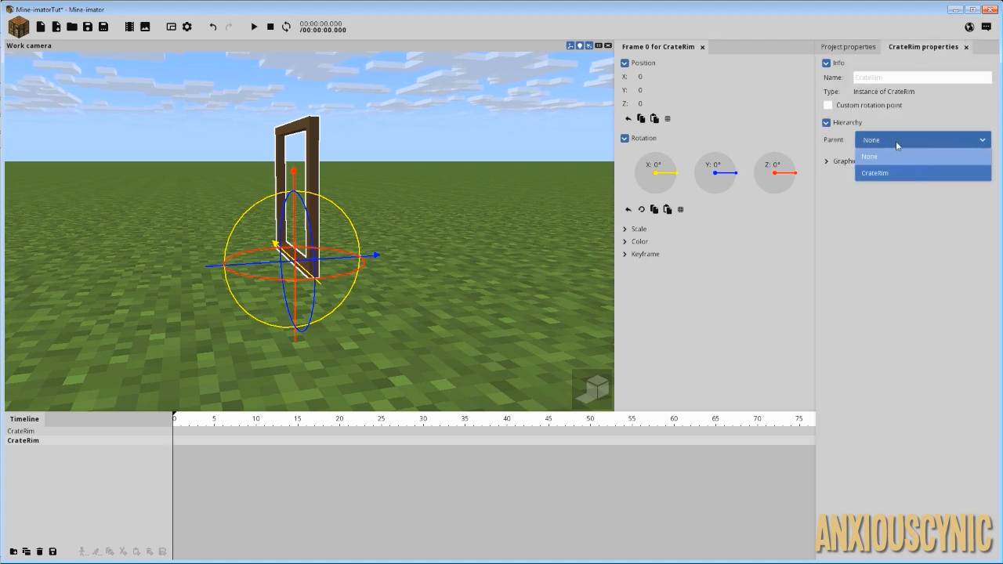
pyautogui.click(882, 156)
pyautogui.click(29, 450)
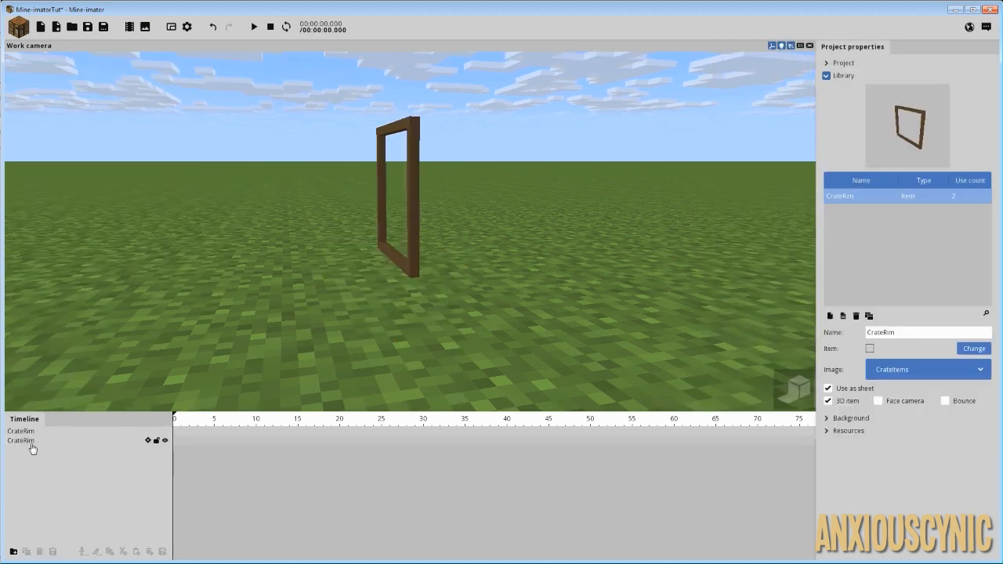
pyautogui.click(24, 441)
pyautogui.moveTo(34, 443)
pyautogui.mouseDown()
pyautogui.moveTo(59, 457)
pyautogui.moveTo(54, 425)
pyautogui.moveTo(43, 449)
pyautogui.moveTo(49, 431)
pyautogui.mouseUp()
pyautogui.click(11, 433)
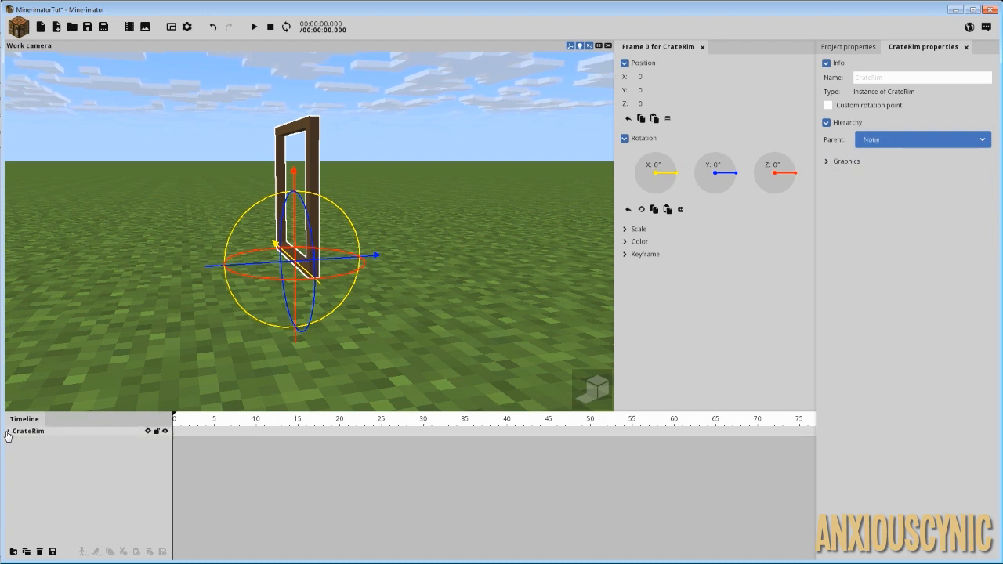
pyautogui.click(36, 443)
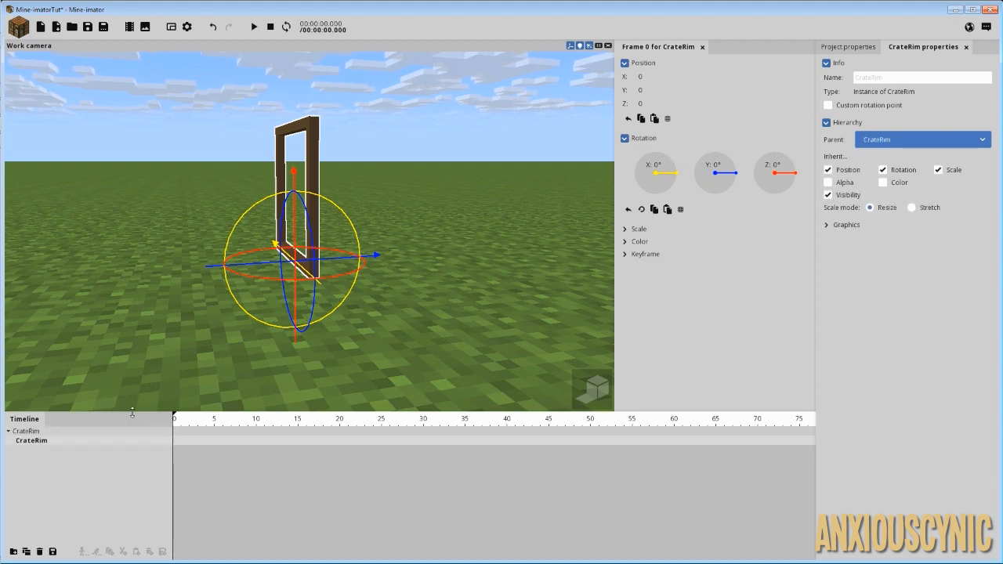
# Rotate the child CrateRim to -90° on the Z axis.
pyautogui.moveTo(427, 254); pyautogui.dragTo(376, 302)
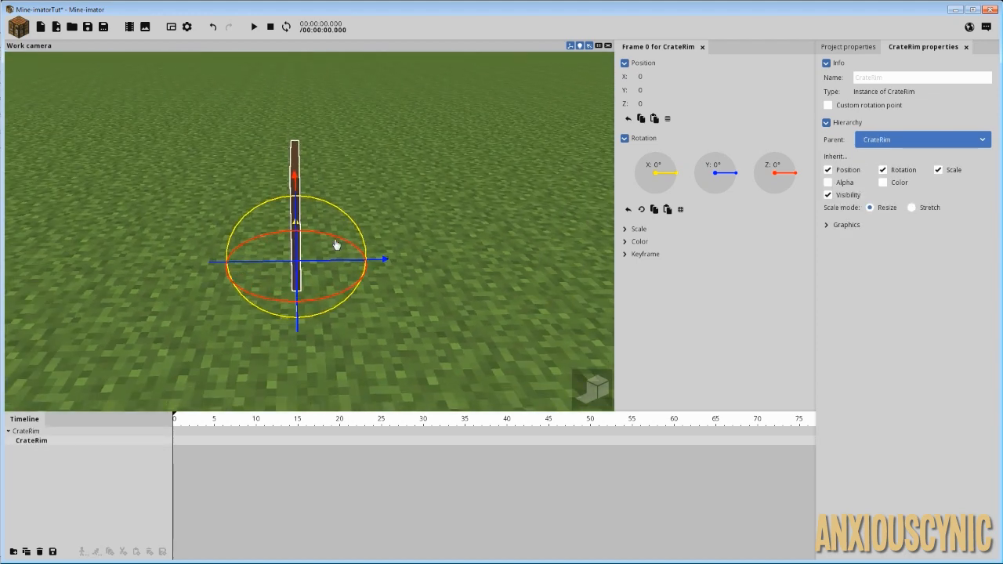
pyautogui.moveTo(345, 242); pyautogui.dragTo(342, 322)
pyautogui.click(781, 165)
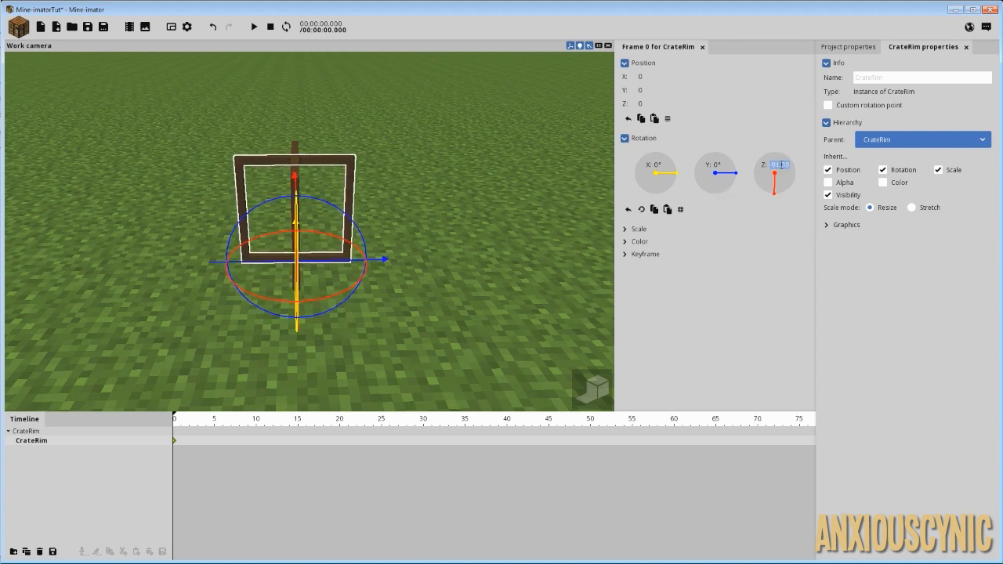
pyautogui.write('-90')
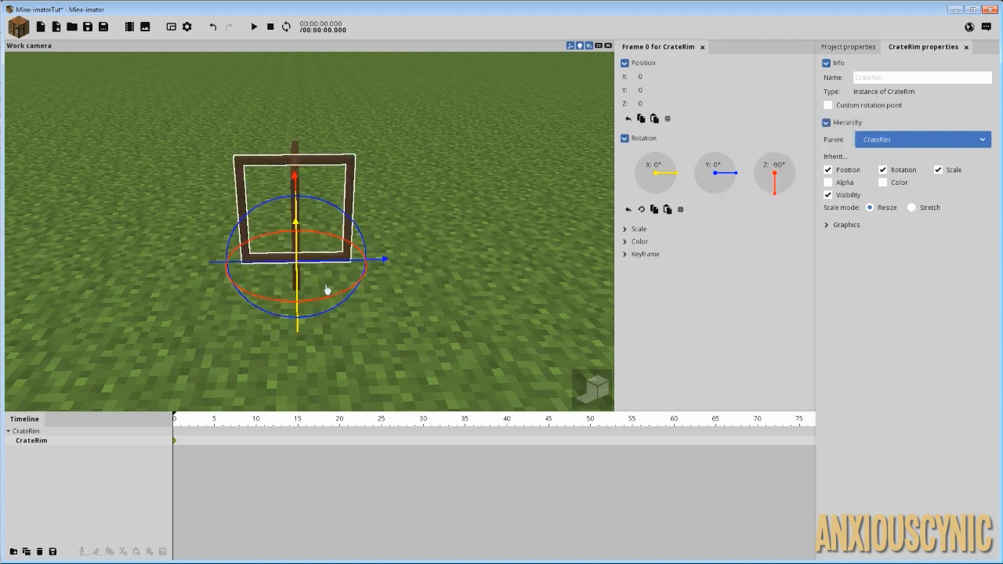
# Move the child CrateRim along Y and set its Y position to 7.5.
pyautogui.moveTo(421, 239); pyautogui.dragTo(392, 275)
pyautogui.scroll(5, 414, 297)
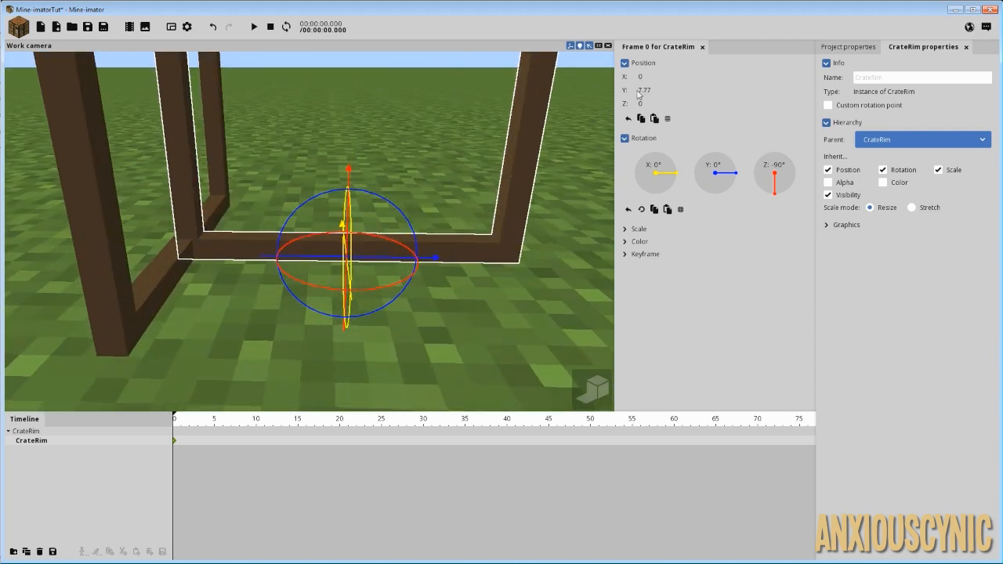
pyautogui.click(640, 91)
pyautogui.write('8')
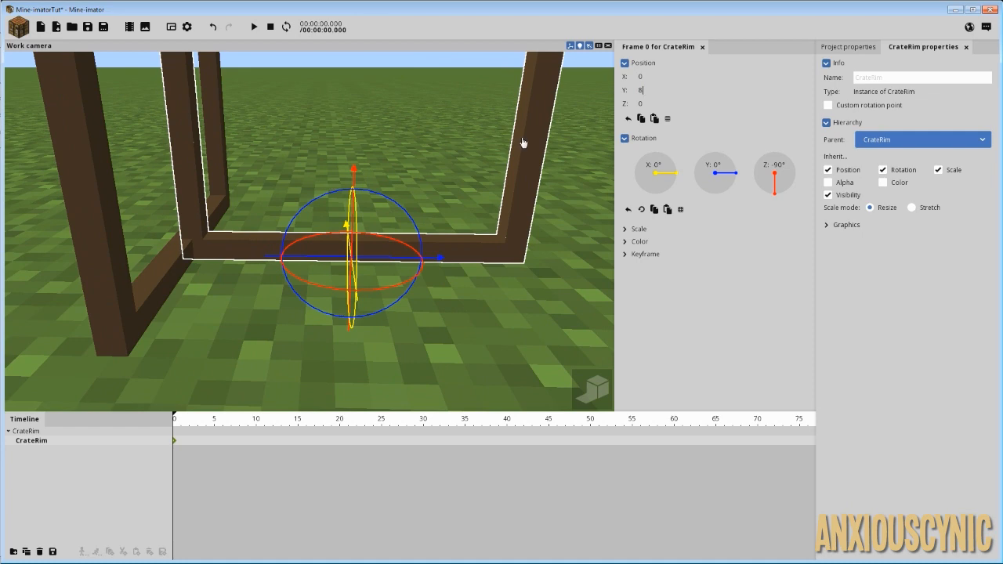
pyautogui.moveTo(423, 181); pyautogui.dragTo(463, 192)
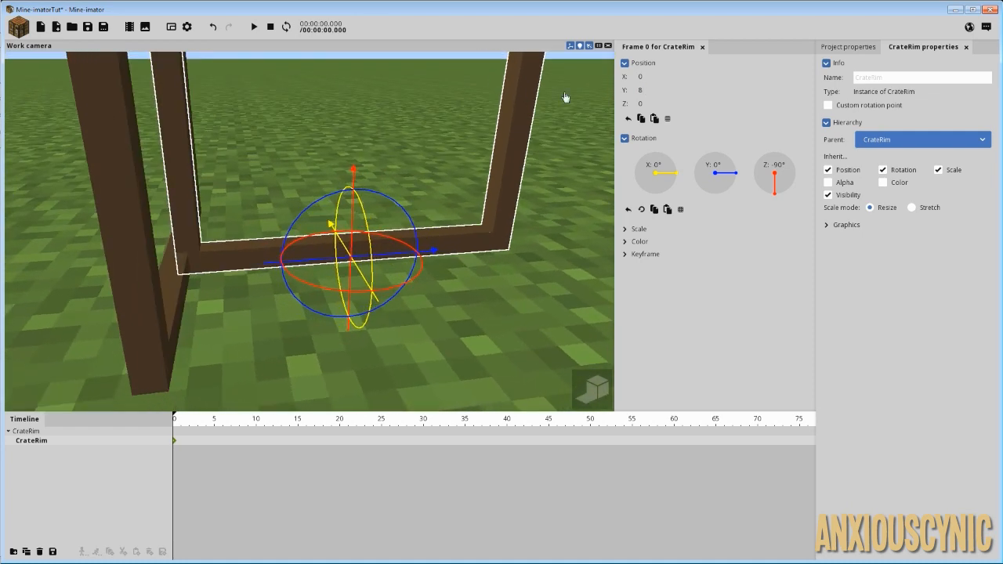
pyautogui.press('BackSpace')
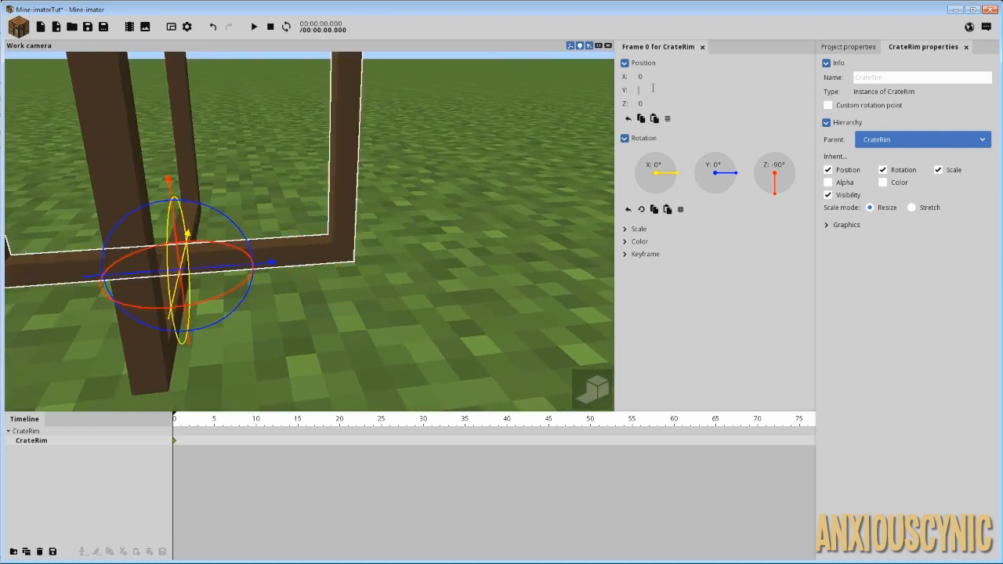
pyautogui.write('7.5')
# Shift the child CrateRim to the parent frame's edge by setting its X position to -7.5.
pyautogui.moveTo(188, 230); pyautogui.dragTo(205, 240)
pyautogui.moveTo(398, 268); pyautogui.dragTo(518, 298)
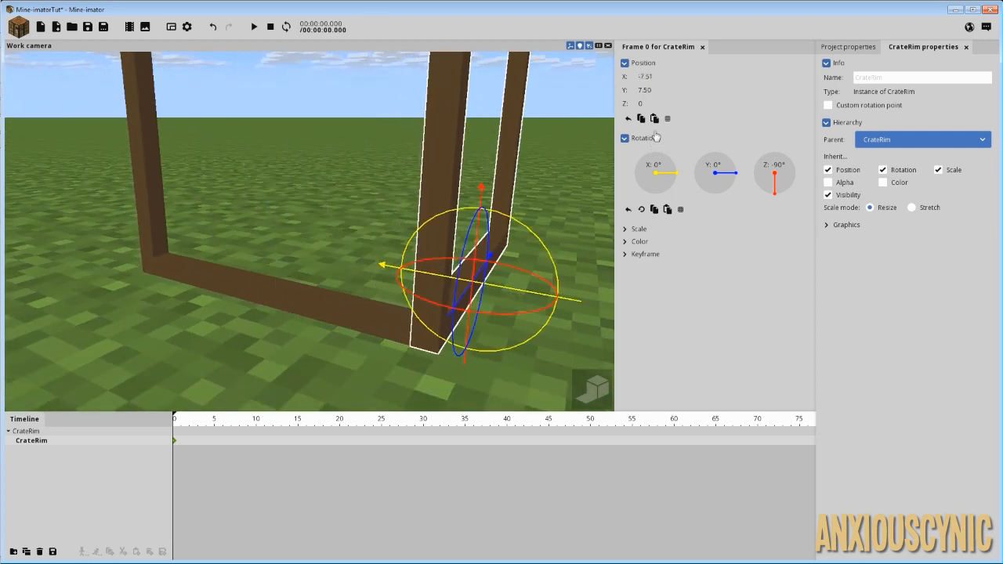
pyautogui.click(649, 76)
pyautogui.write('-7.5')
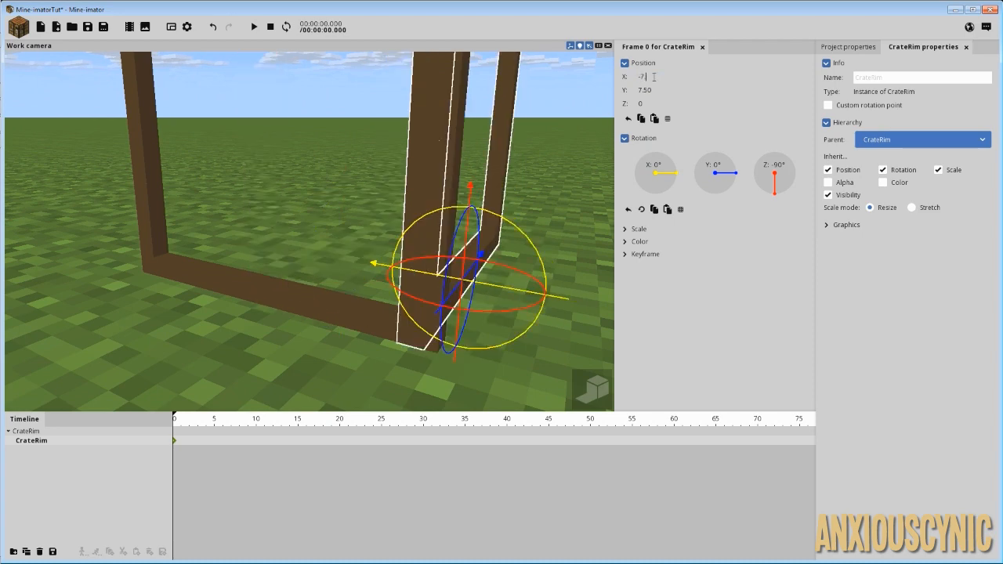
# Duplicate the rotated child CrateRim under the same parent.
pyautogui.moveTo(312, 197); pyautogui.dragTo(376, 227)
pyautogui.scroll(-4, 324, 207)
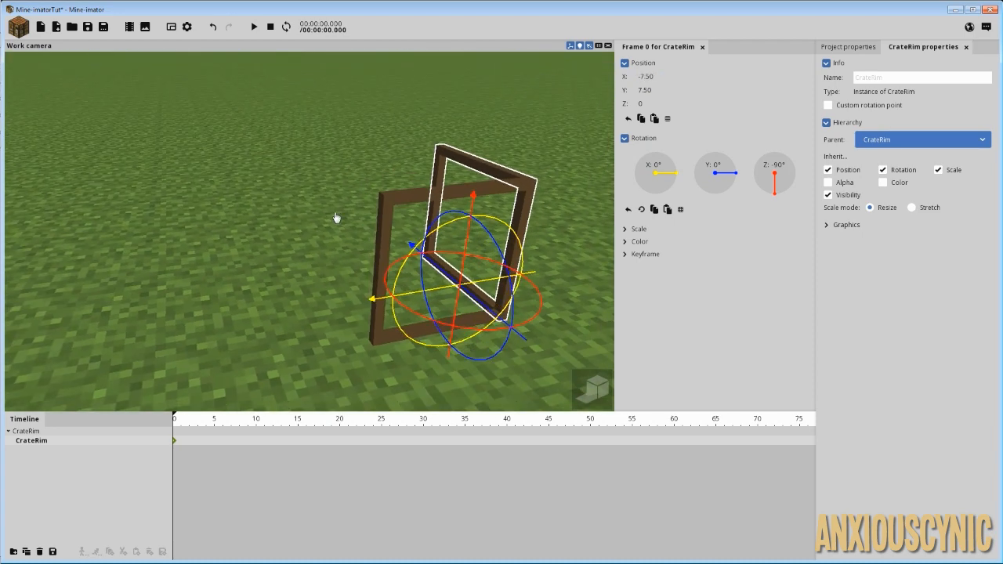
pyautogui.moveTo(336, 217); pyautogui.dragTo(374, 221, button='right')
pyautogui.moveTo(456, 222); pyautogui.dragTo(431, 196)
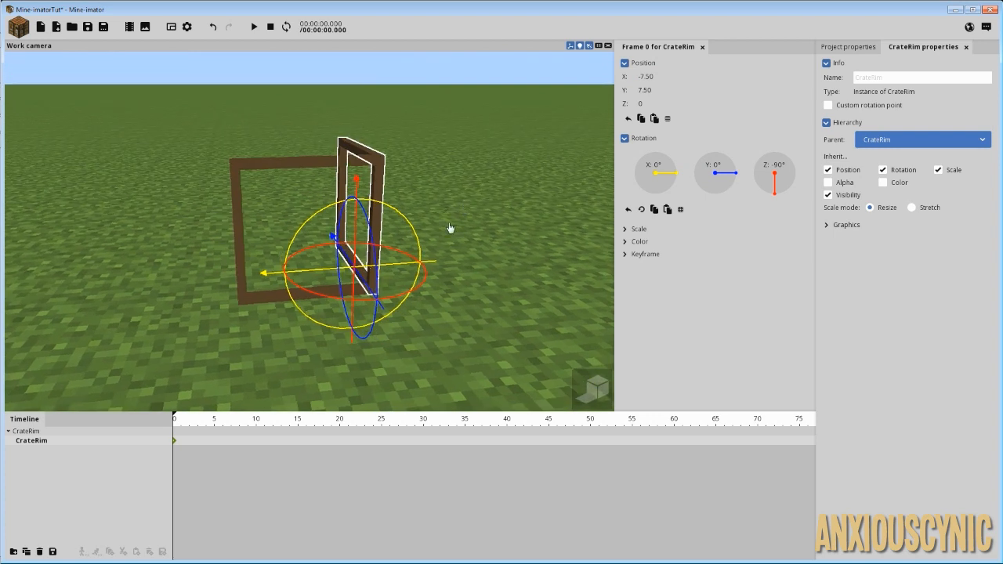
pyautogui.click(26, 552)
pyautogui.click(42, 443)
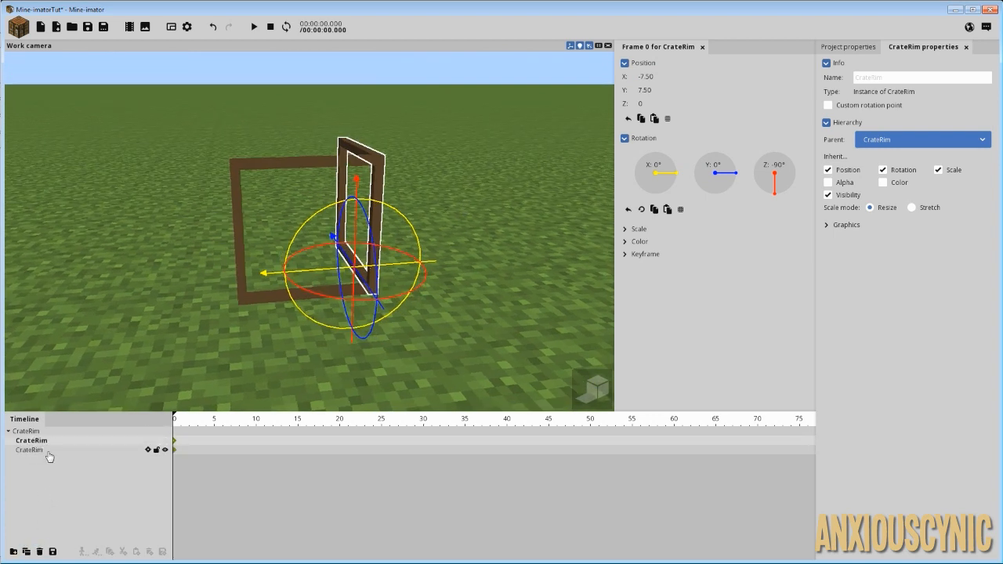
# Move the duplicated child CrateRim to the opposite edge of the parent frame by setting its X position to 7.5.
pyautogui.click(54, 451)
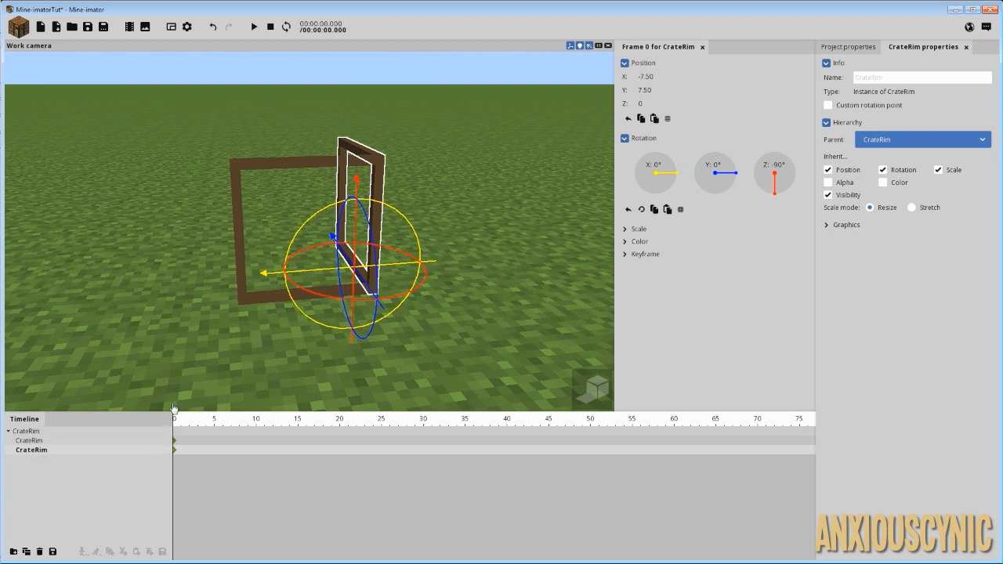
pyautogui.moveTo(396, 270); pyautogui.dragTo(282, 285)
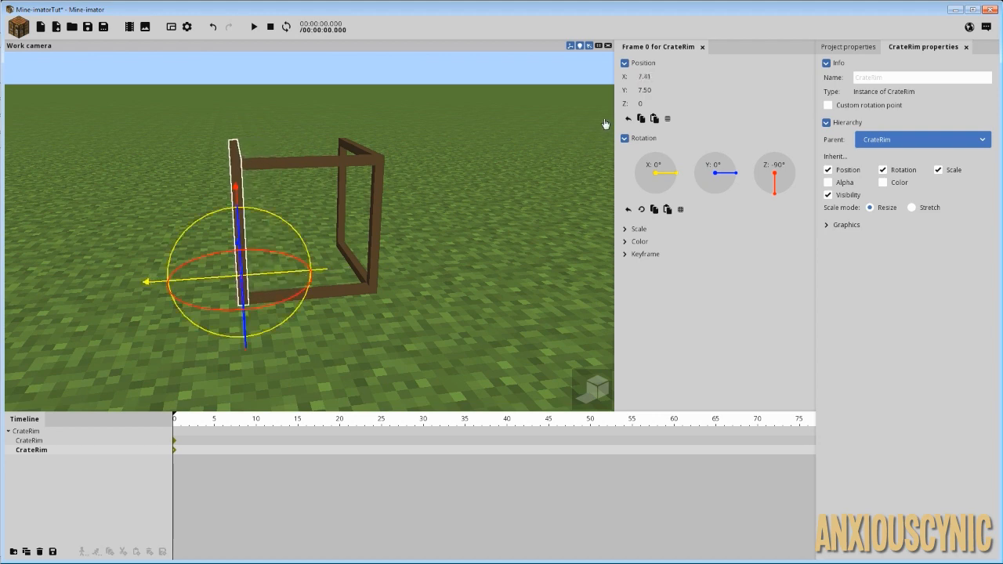
pyautogui.click(645, 77)
pyautogui.write('7.5')
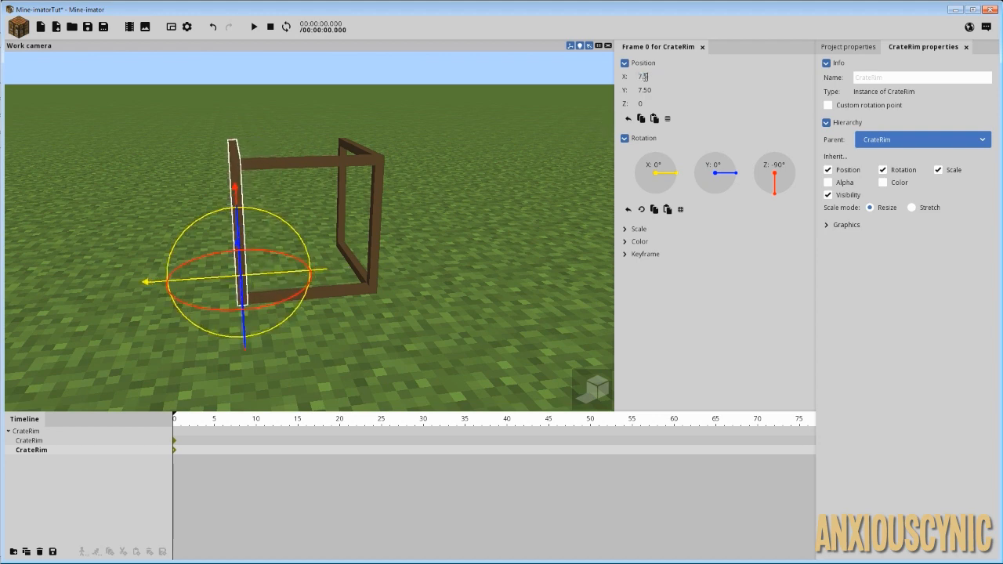
# Duplicate the child CrateRim at X 7.5 and select the new copy.
pyautogui.moveTo(348, 189); pyautogui.dragTo(560, 239)
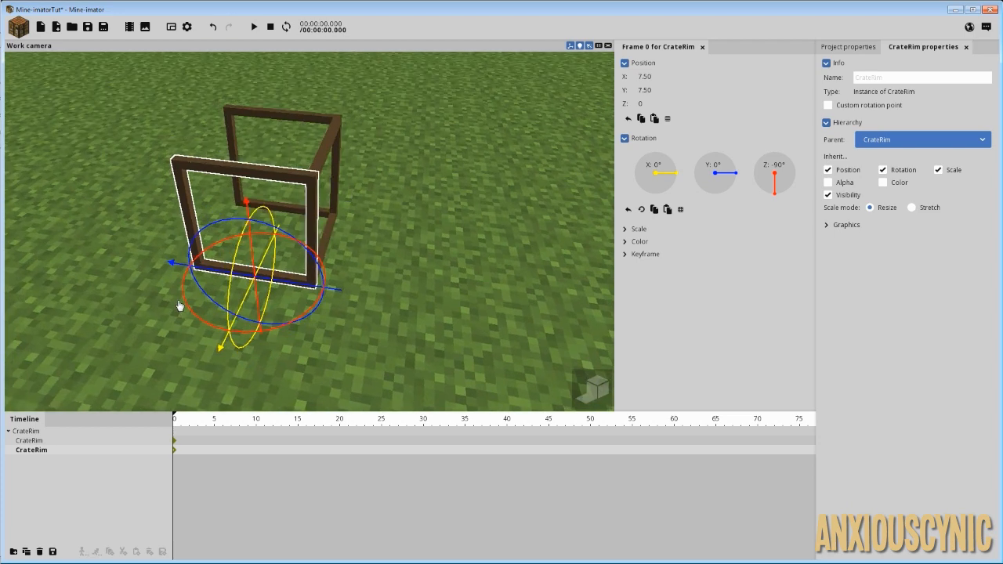
pyautogui.click(26, 551)
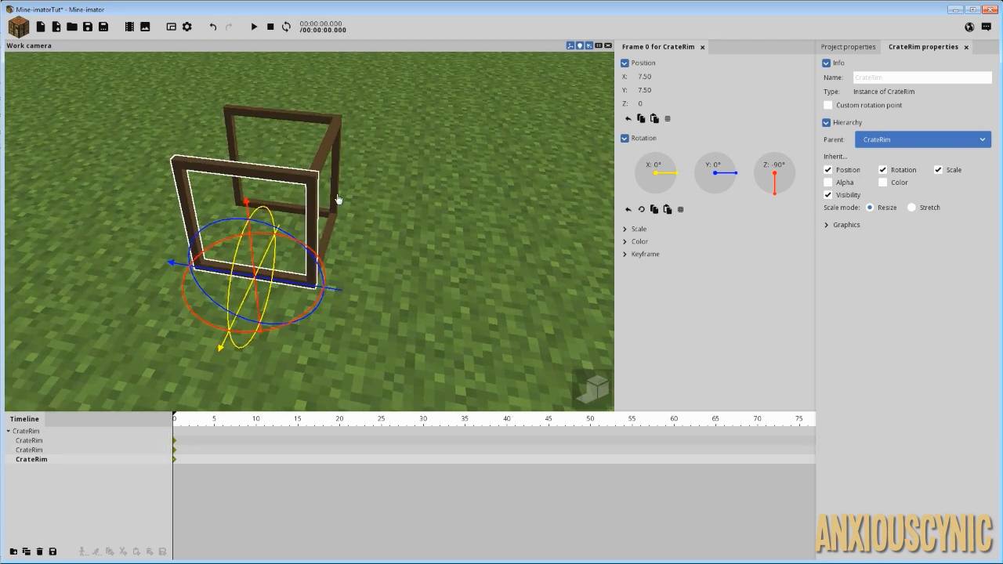
pyautogui.click(328, 238)
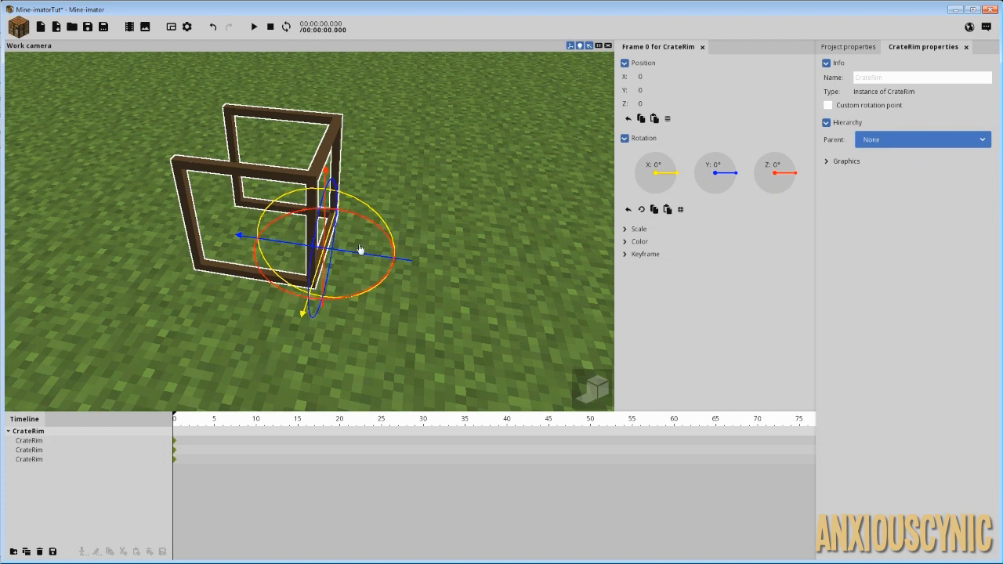
pyautogui.click(41, 459)
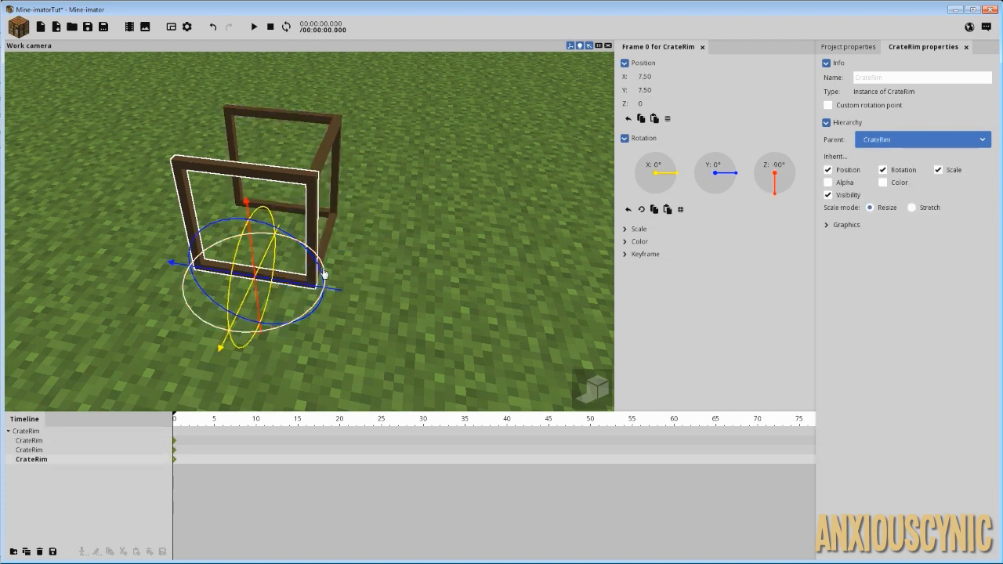
# Reset the newest CrateRim's Z rotation to 0° and its X and Y positions to 0.
pyautogui.moveTo(354, 257)
pyautogui.mouseDown()
pyautogui.moveTo(344, 234)
pyautogui.moveTo(352, 241)
pyautogui.mouseUp()
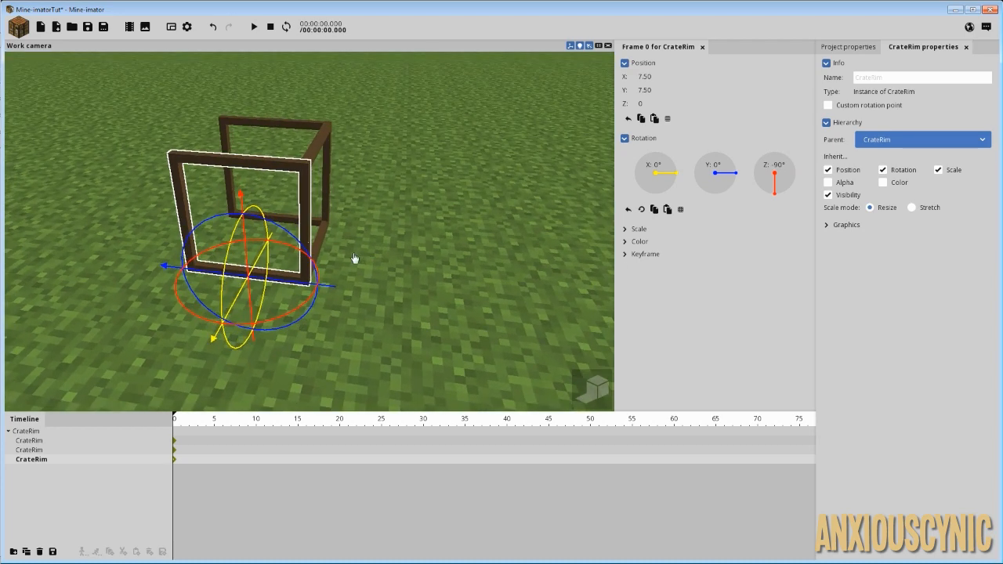
pyautogui.click(779, 174)
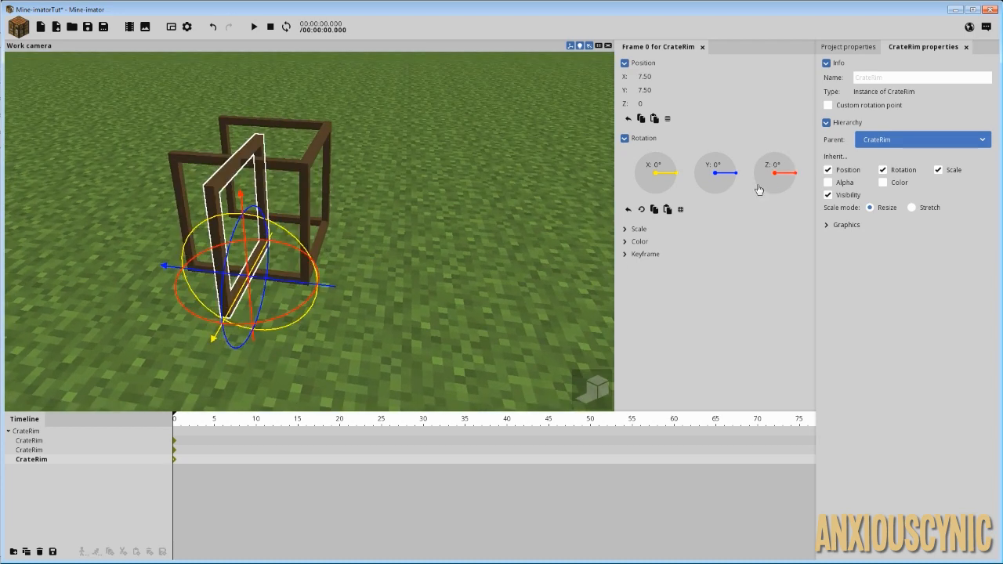
pyautogui.rightClick(655, 91)
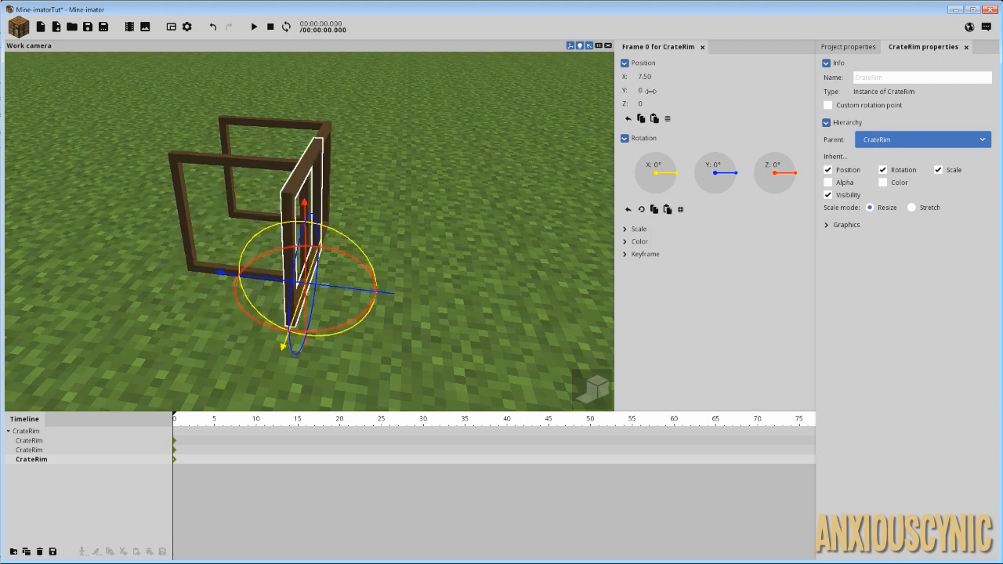
pyautogui.rightClick(646, 77)
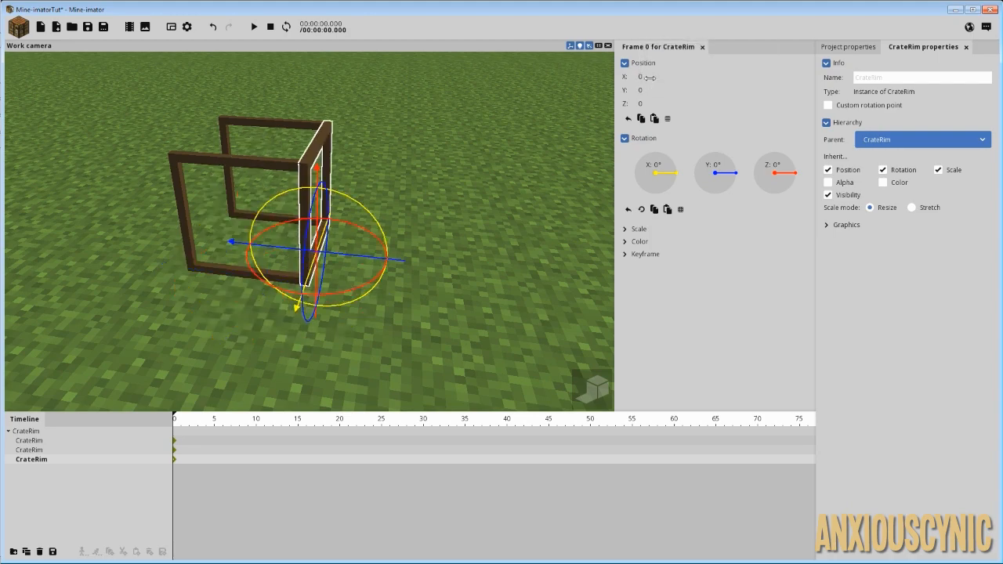
# Close the open side of the crate by setting the newest CrateRim's Y position to 15, and deselect it.
pyautogui.moveTo(227, 163); pyautogui.dragTo(353, 185)
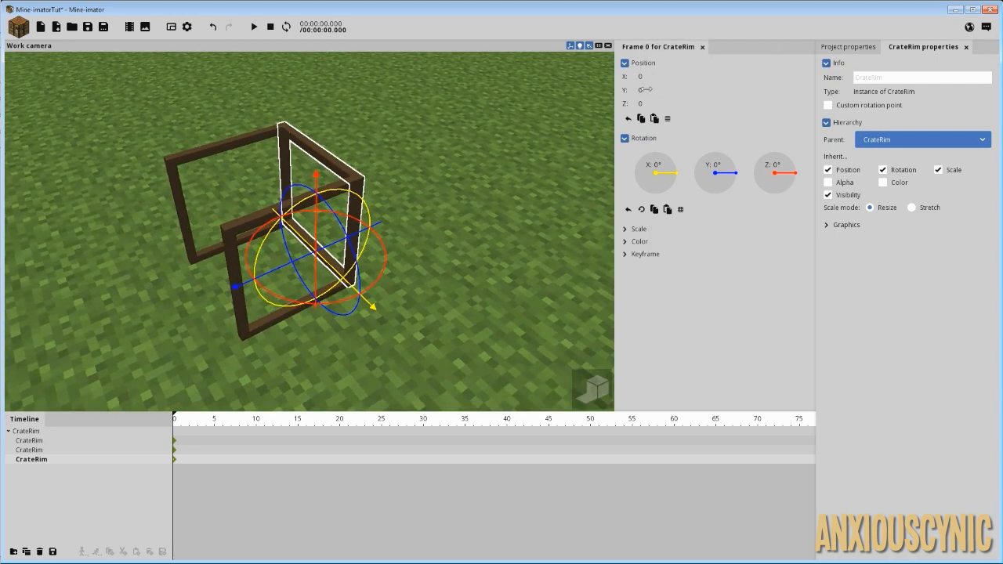
pyautogui.moveTo(644, 89)
pyautogui.mouseDown()
pyautogui.moveTo(674, 88)
pyautogui.moveTo(660, 87)
pyautogui.mouseUp()
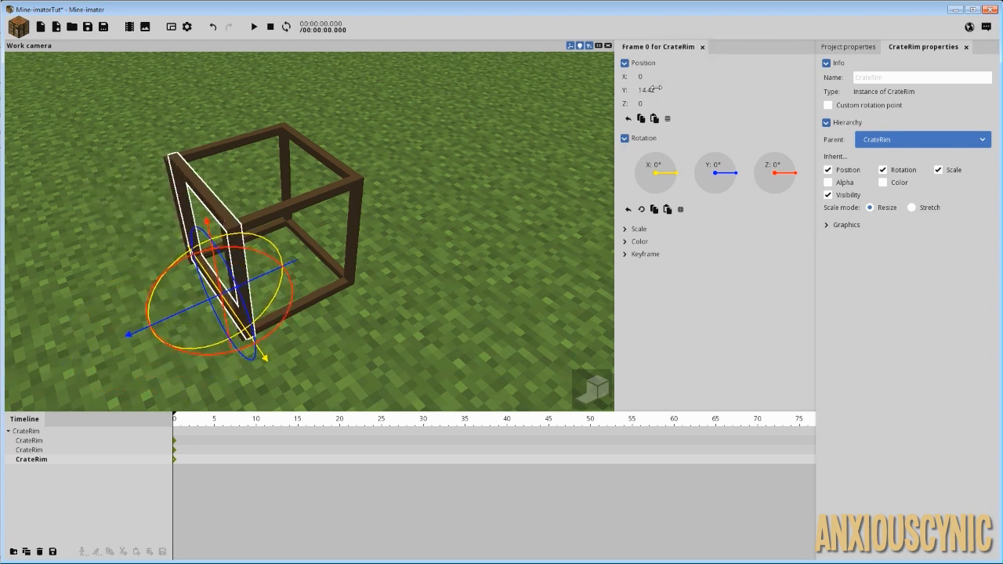
pyautogui.click(660, 89)
pyautogui.write('15')
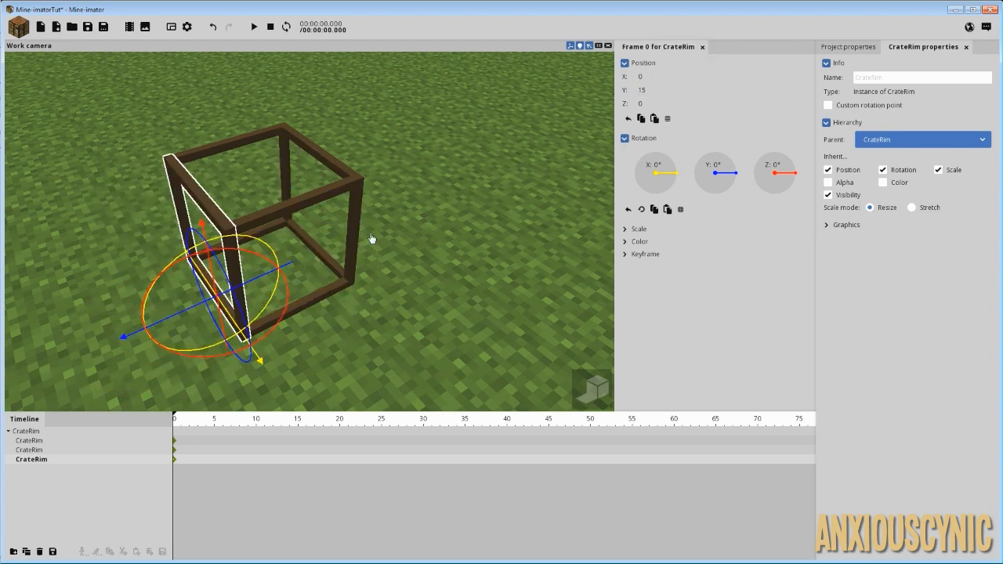
pyautogui.moveTo(372, 239); pyautogui.dragTo(437, 236)
pyautogui.scroll(3, 379, 266)
pyautogui.scroll(-2, 387, 261)
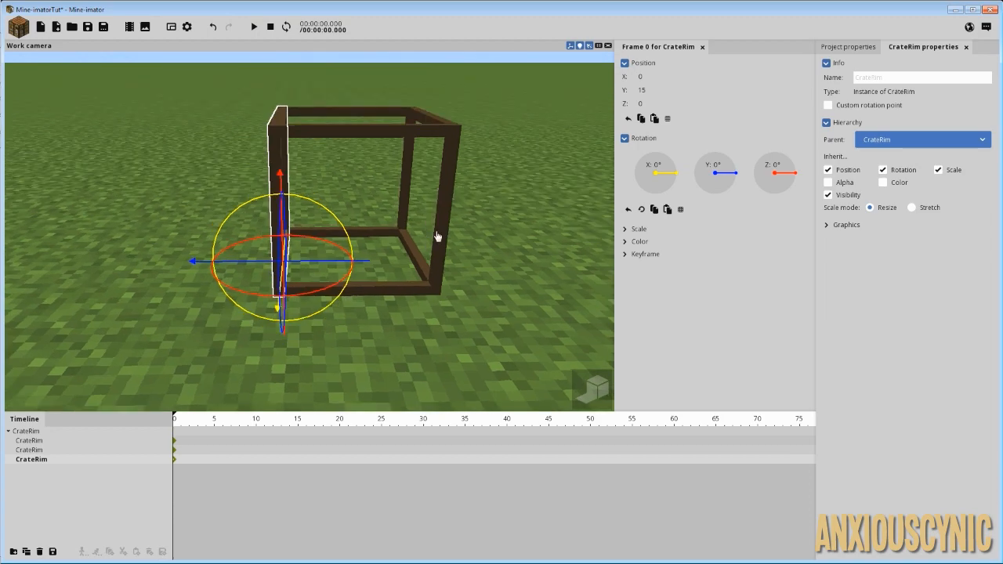
pyautogui.click(438, 236)
pyautogui.click(513, 211)
pyautogui.moveTo(561, 197)
pyautogui.mouseDown()
pyautogui.moveTo(517, 223)
pyautogui.moveTo(510, 215)
pyautogui.moveTo(549, 204)
pyautogui.moveTo(562, 185)
pyautogui.moveTo(572, 193)
pyautogui.mouseUp()
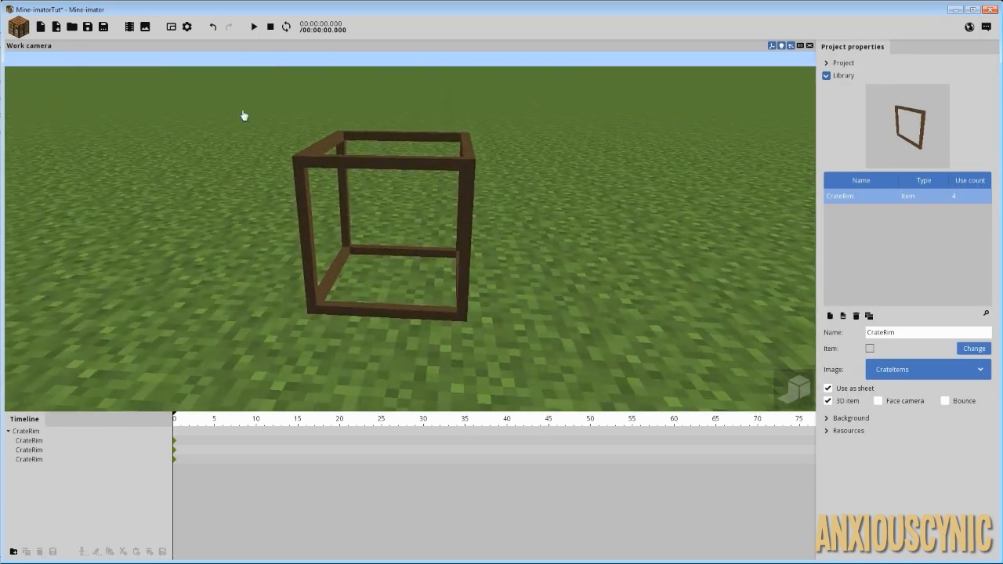
# Create a Dirt block in the scene with the Minecraft texture.
pyautogui.click(19, 28)
pyautogui.click(156, 60)
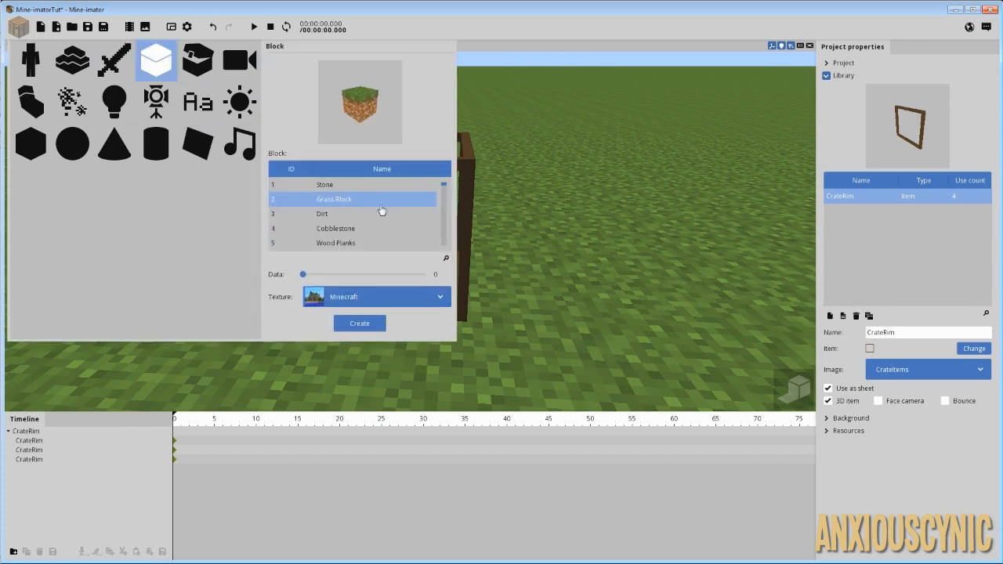
pyautogui.click(350, 214)
pyautogui.click(359, 323)
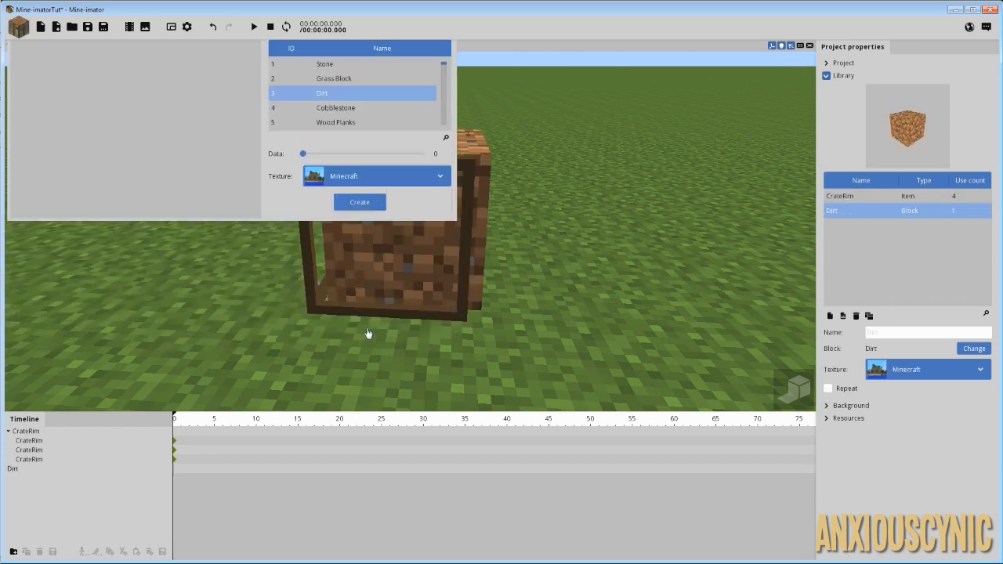
# Reset the Dirt block's X and Y positions to 0, and shift it along Y to about 7.41 inside the frame.
pyautogui.click(35, 470)
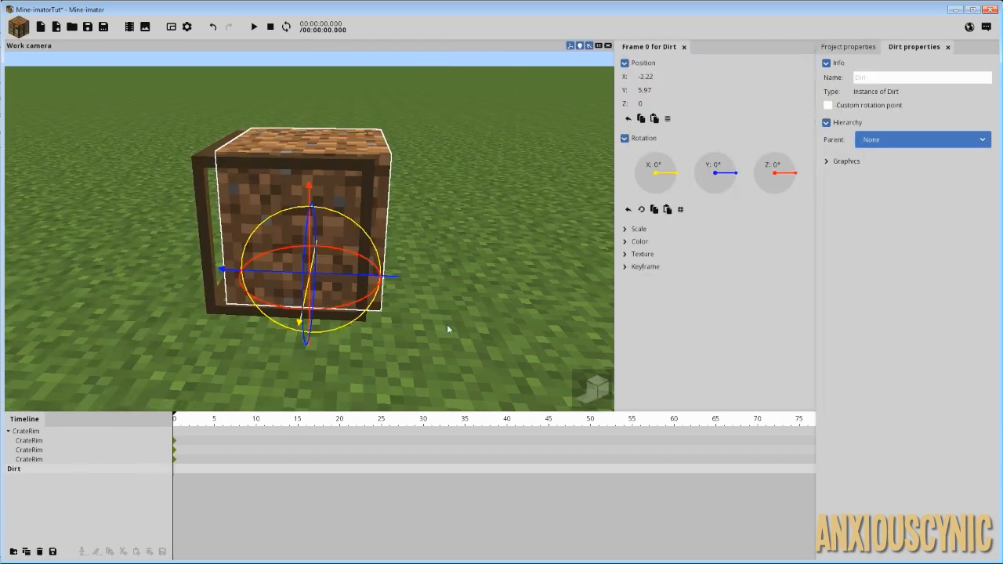
pyautogui.moveTo(438, 266); pyautogui.dragTo(514, 248)
pyautogui.rightClick(657, 89)
pyautogui.rightClick(651, 77)
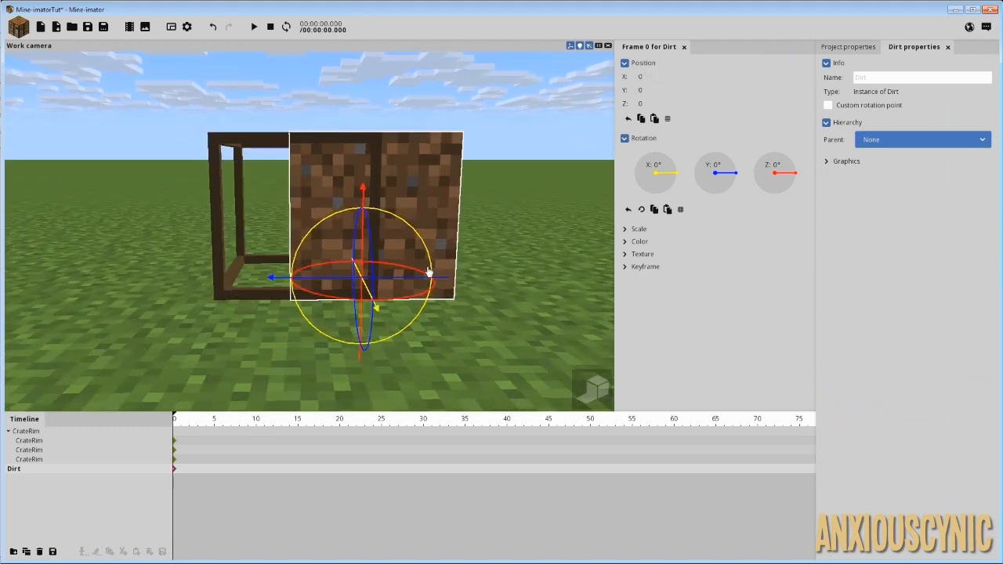
pyautogui.moveTo(430, 272); pyautogui.dragTo(342, 290)
# Enable a custom rotation point for the Dirt block and set the point's Z value to 8.
pyautogui.click(863, 108)
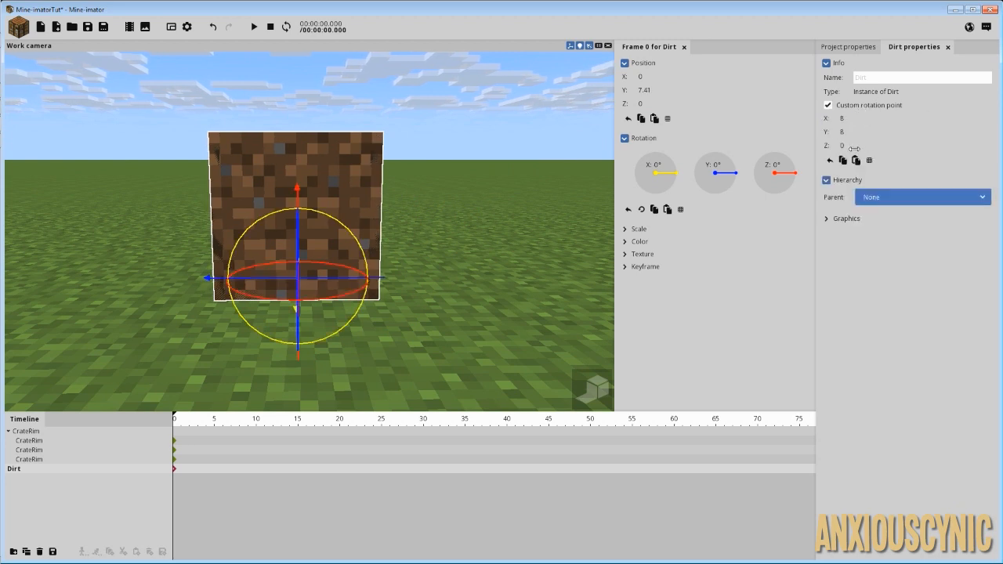
pyautogui.click(854, 146)
pyautogui.write('8')
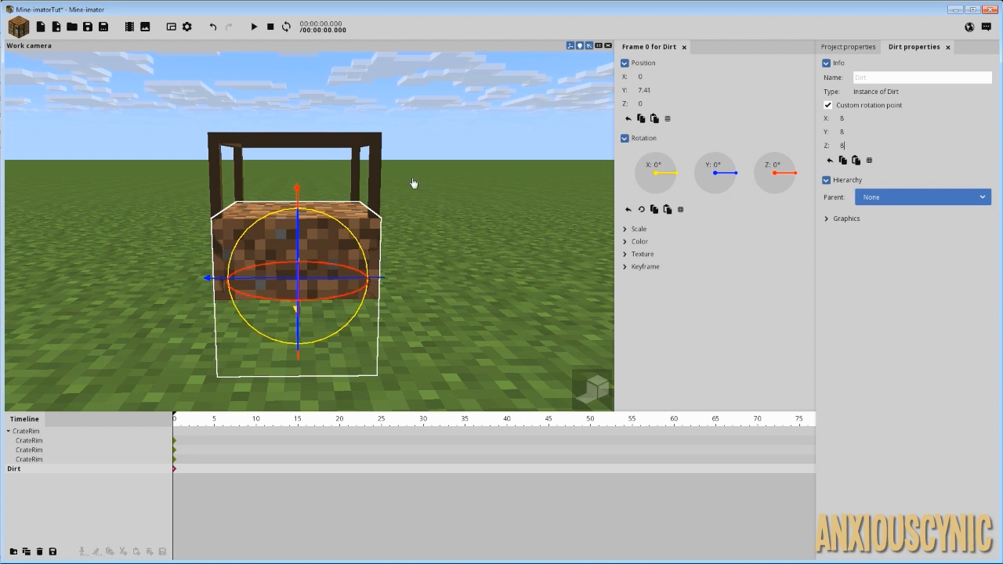
# Parent the Dirt block to the root CrateRim and reset its position to 0 on all axes.
pyautogui.moveTo(298, 188); pyautogui.dragTo(299, 128)
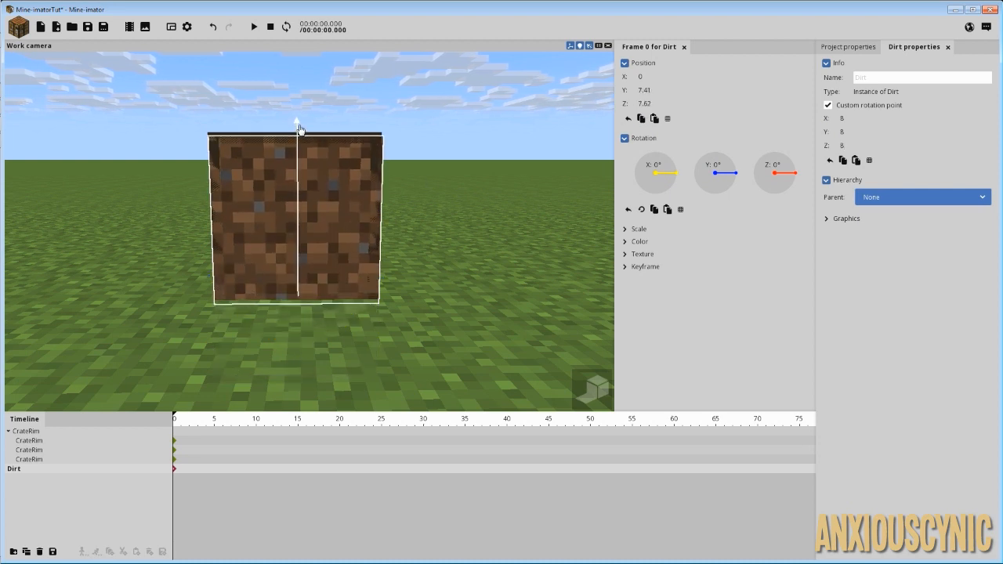
pyautogui.click(655, 118)
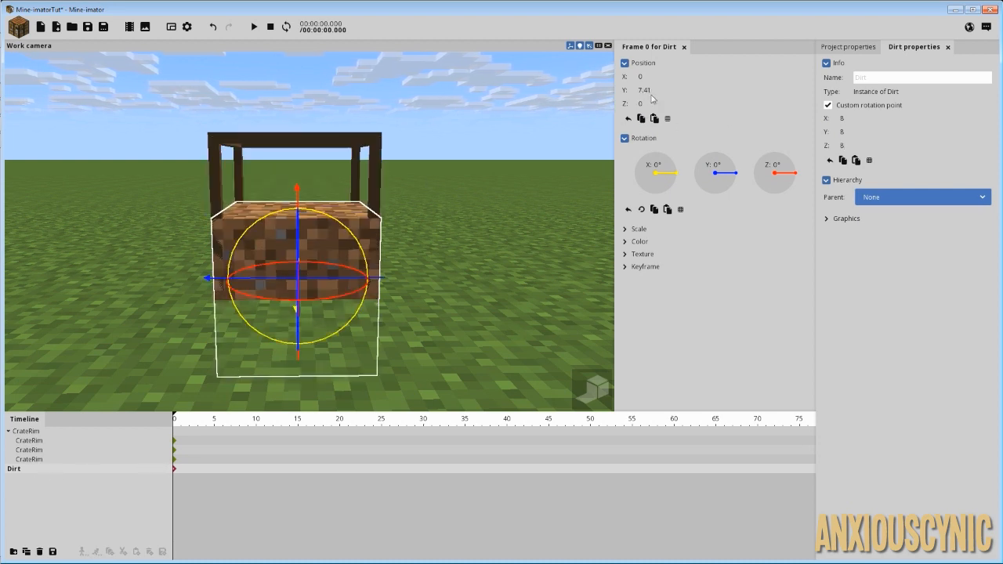
pyautogui.moveTo(23, 470); pyautogui.dragTo(31, 433)
pyautogui.click(11, 470)
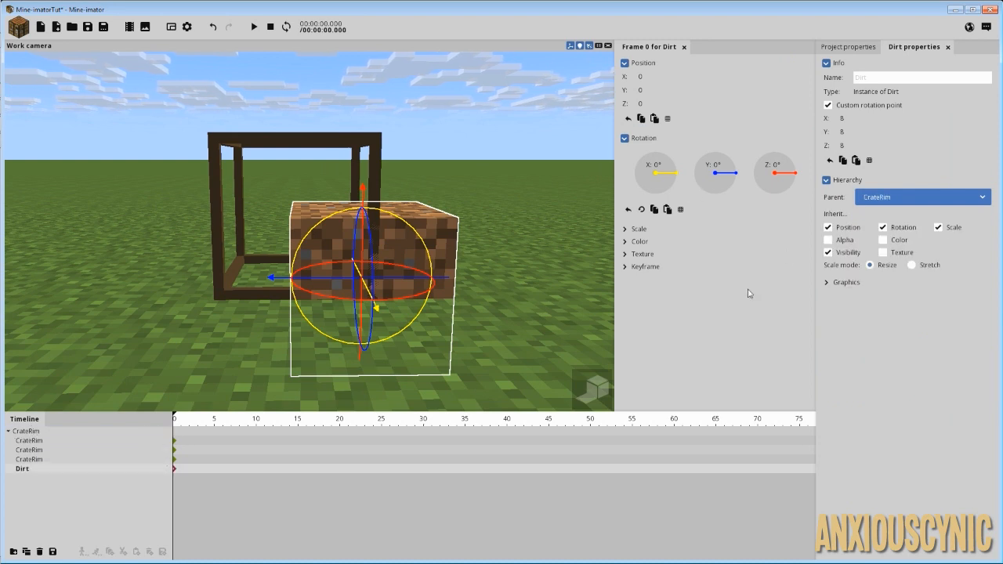
# Center the Dirt block inside the crate frame by setting its Y position to 7.5 and Z position to 8.
pyautogui.moveTo(372, 195); pyautogui.dragTo(370, 129)
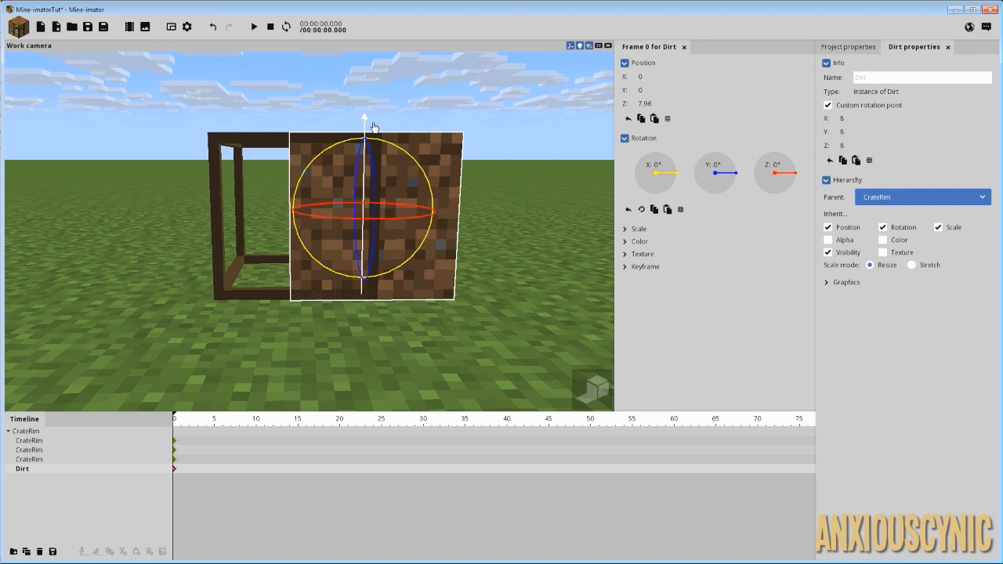
pyautogui.click(406, 213)
pyautogui.moveTo(443, 212); pyautogui.dragTo(365, 215)
pyautogui.click(647, 103)
pyautogui.write('8')
pyautogui.moveTo(447, 150); pyautogui.dragTo(462, 243)
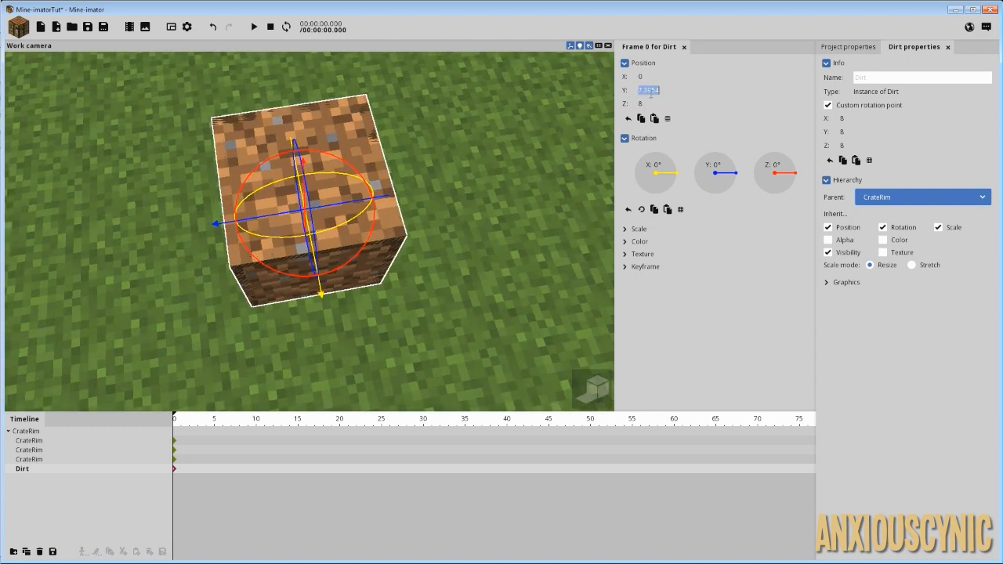
pyautogui.write('7.5')
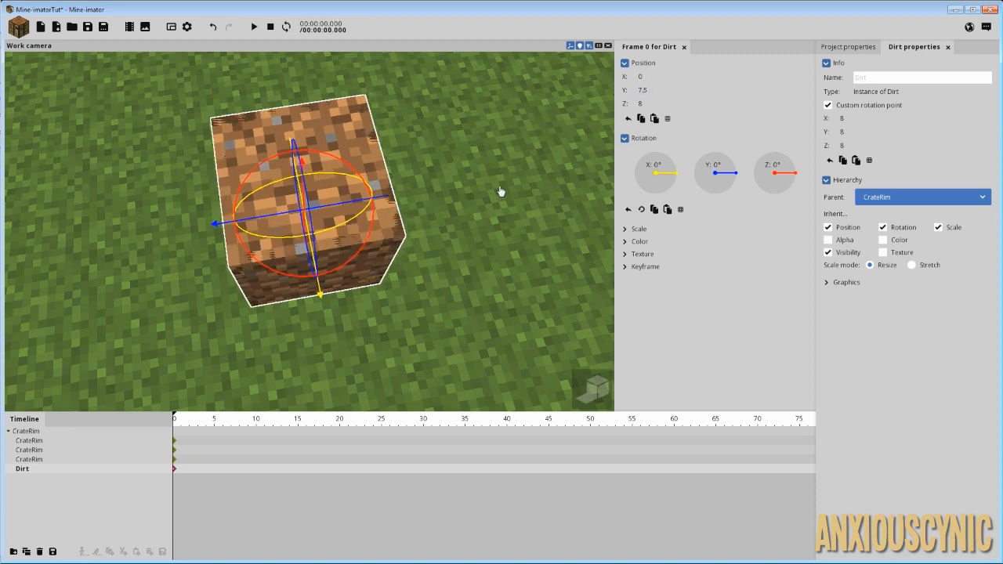
# Scale the Dirt block uniformly down to about 0.87 so it sits inside the rims, and deselect it.
pyautogui.moveTo(454, 199); pyautogui.dragTo(455, 102)
pyautogui.click(635, 231)
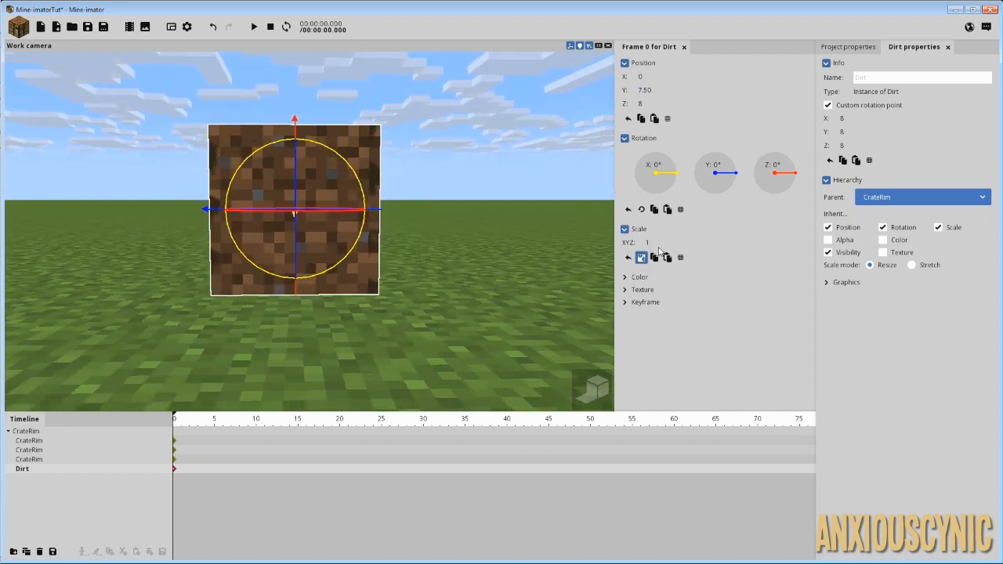
pyautogui.moveTo(657, 242); pyautogui.dragTo(651, 243)
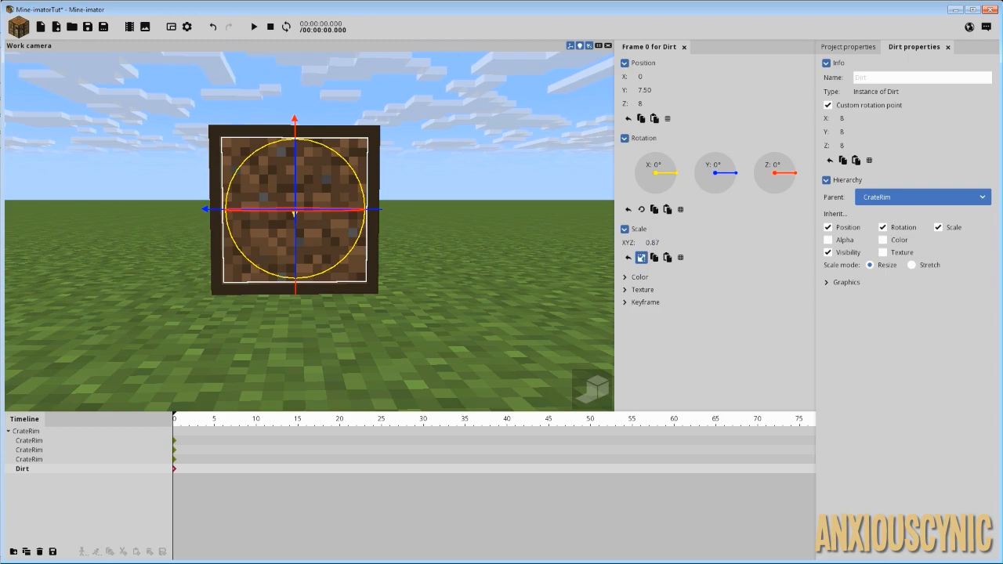
pyautogui.moveTo(502, 210); pyautogui.dragTo(728, 267)
pyautogui.click(501, 210)
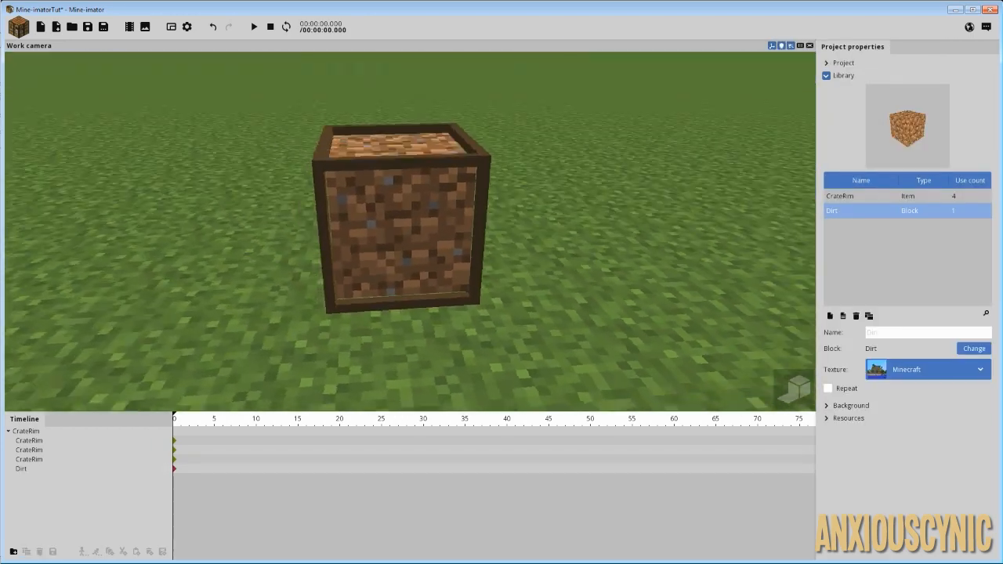
# Delete the Dirt block from the timeline.
pyautogui.moveTo(423, 210)
pyautogui.mouseDown()
pyautogui.moveTo(412, 227)
pyautogui.moveTo(424, 210)
pyautogui.mouseUp()
pyautogui.click(37, 472)
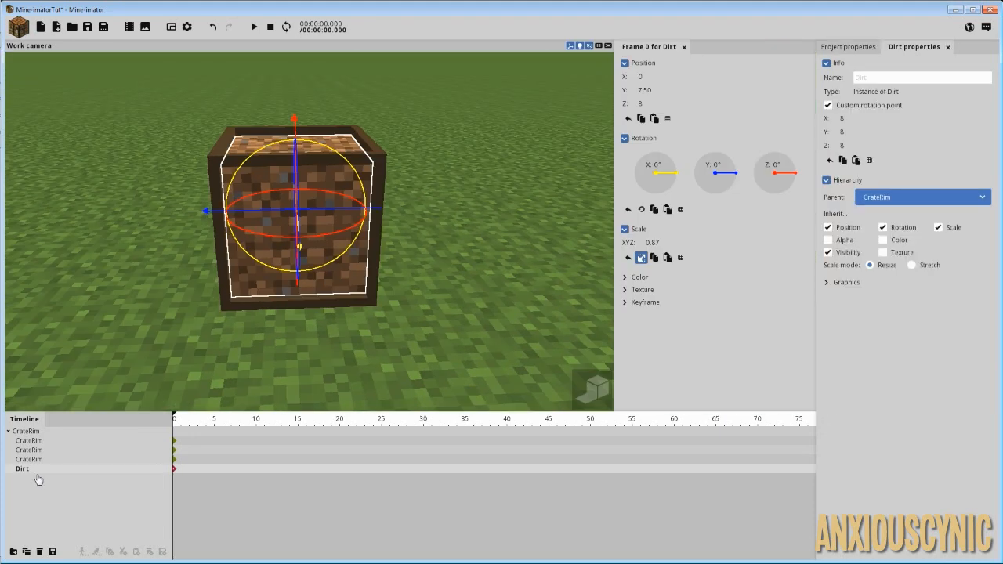
pyautogui.click(39, 551)
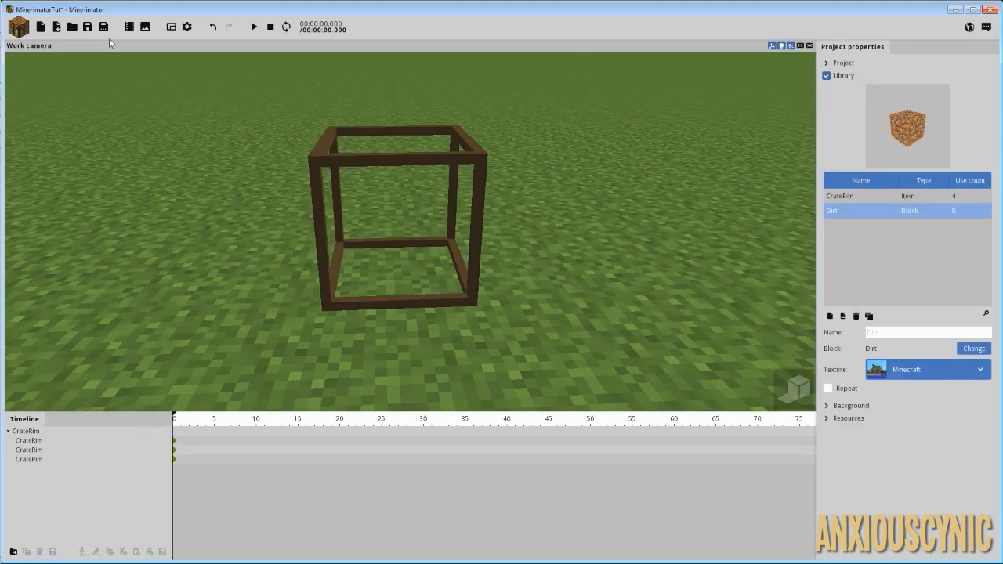
# Create a 3D item from the solid wood panel texture, the second one in the CrateItems sheet.
pyautogui.click(23, 31)
pyautogui.click(112, 64)
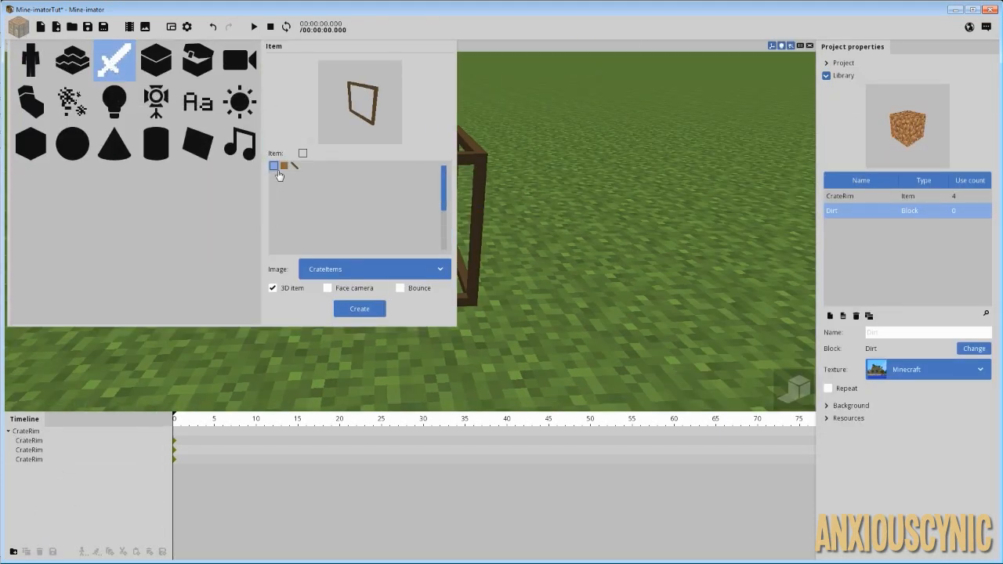
pyautogui.click(284, 165)
pyautogui.click(359, 310)
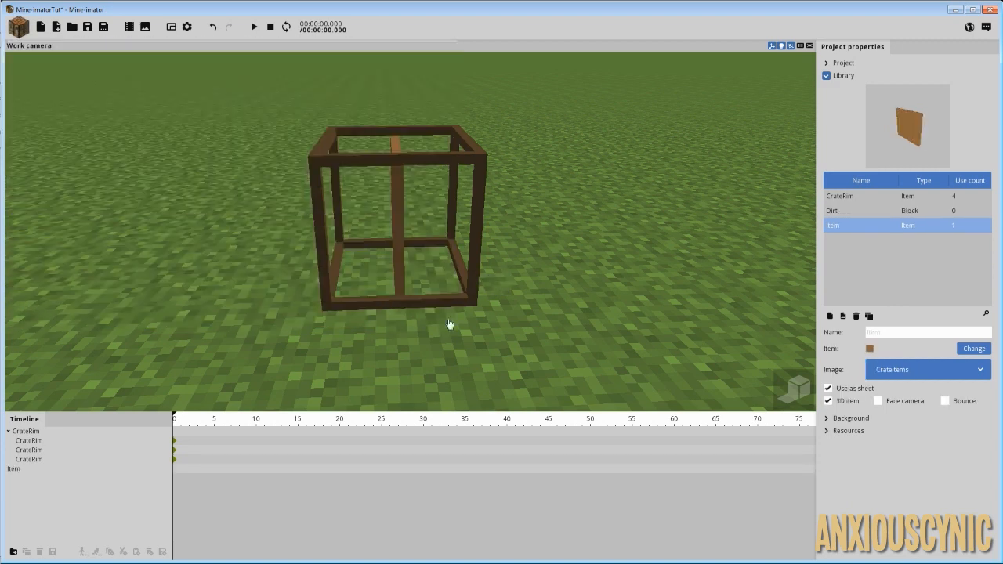
# Rename the new panel item as CrateSides in the project library and delete the unused Dirt block from it.
pyautogui.click(32, 471)
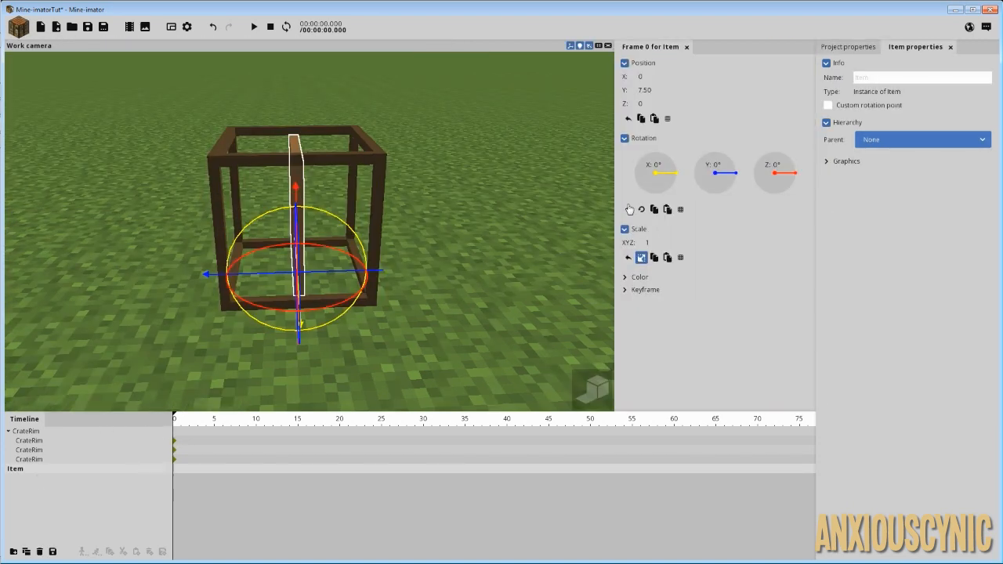
pyautogui.click(838, 47)
pyautogui.click(885, 333)
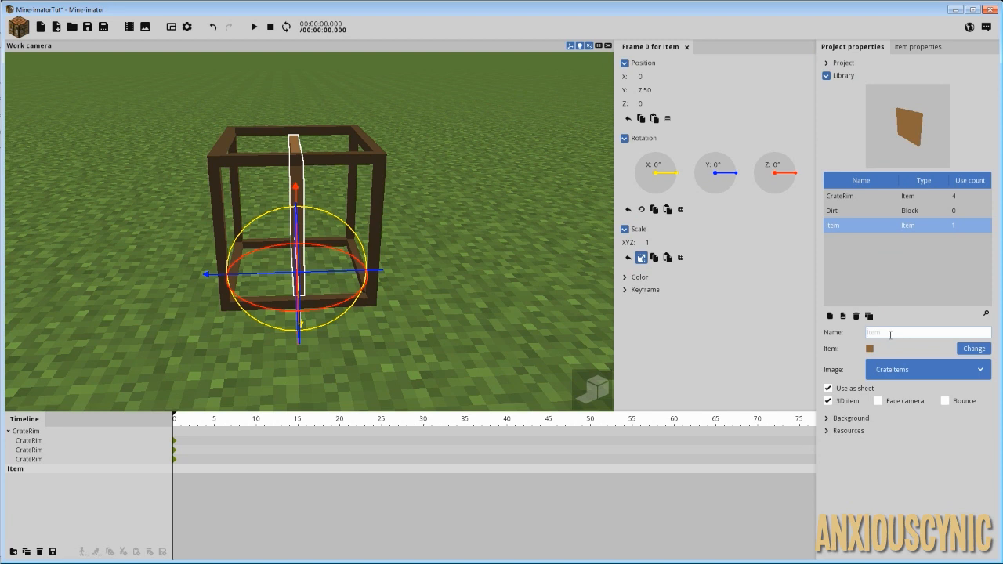
pyautogui.write('CrateSides')
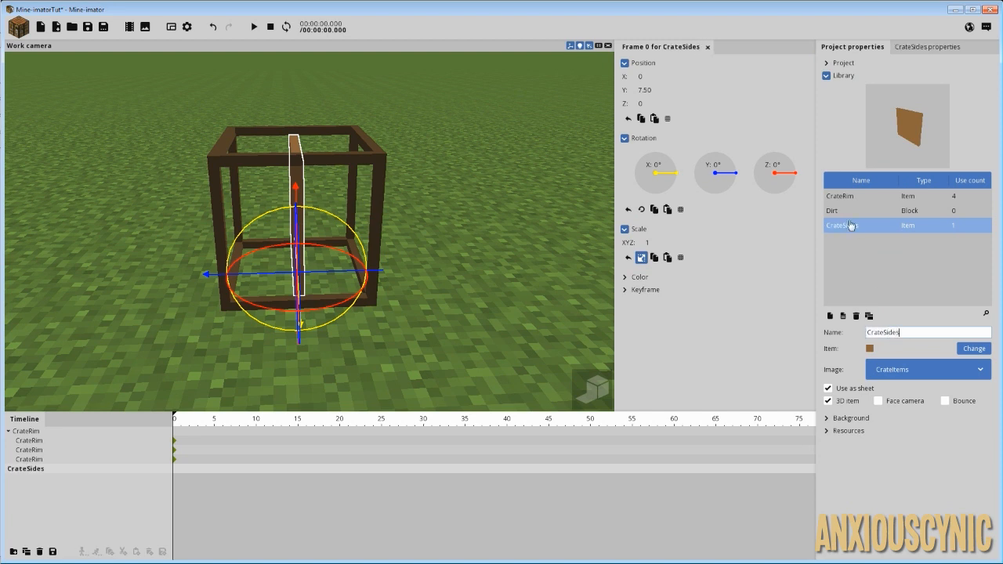
pyautogui.click(846, 210)
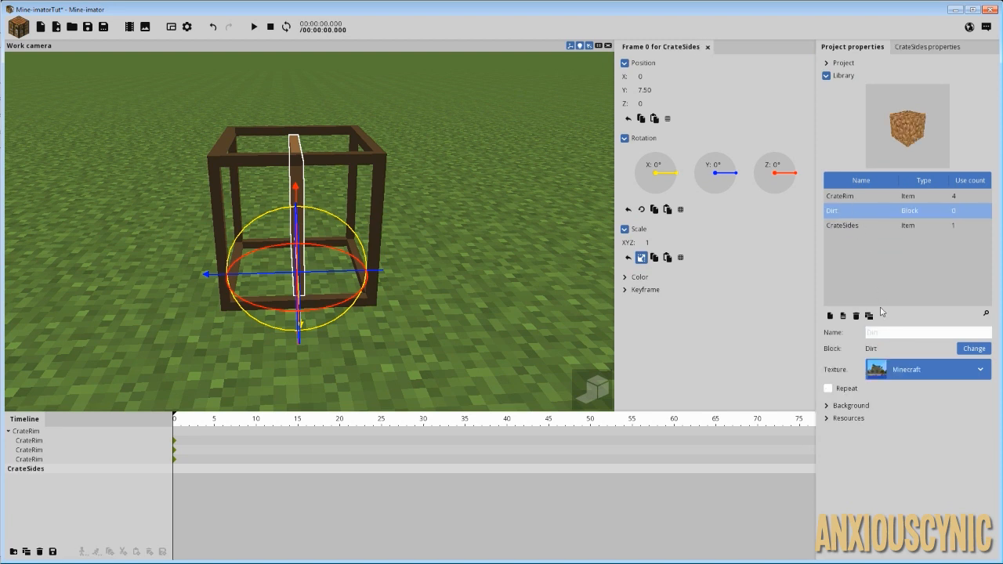
pyautogui.click(855, 316)
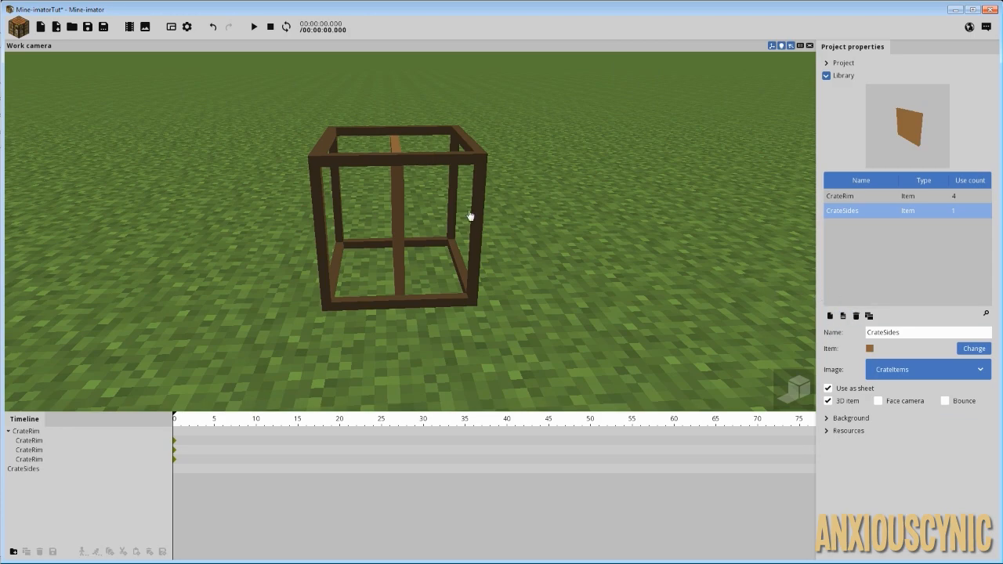
# Move the CrateSides panel to one side of the crate frame by setting its Y position to 1.
pyautogui.click(54, 470)
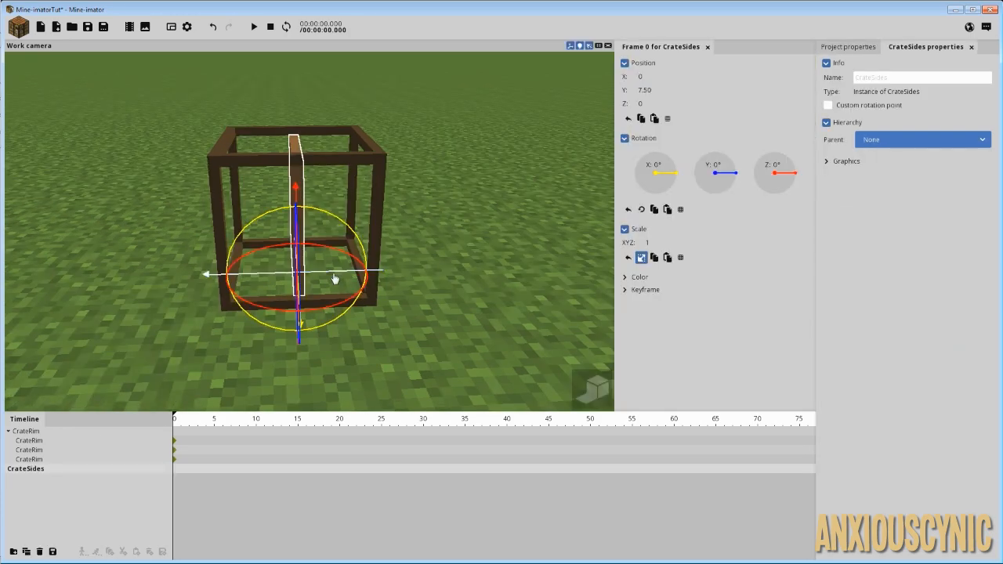
pyautogui.moveTo(324, 287); pyautogui.dragTo(423, 280)
pyautogui.scroll(3, 324, 286)
pyautogui.moveTo(484, 248); pyautogui.dragTo(553, 202)
pyautogui.scroll(3, 483, 248)
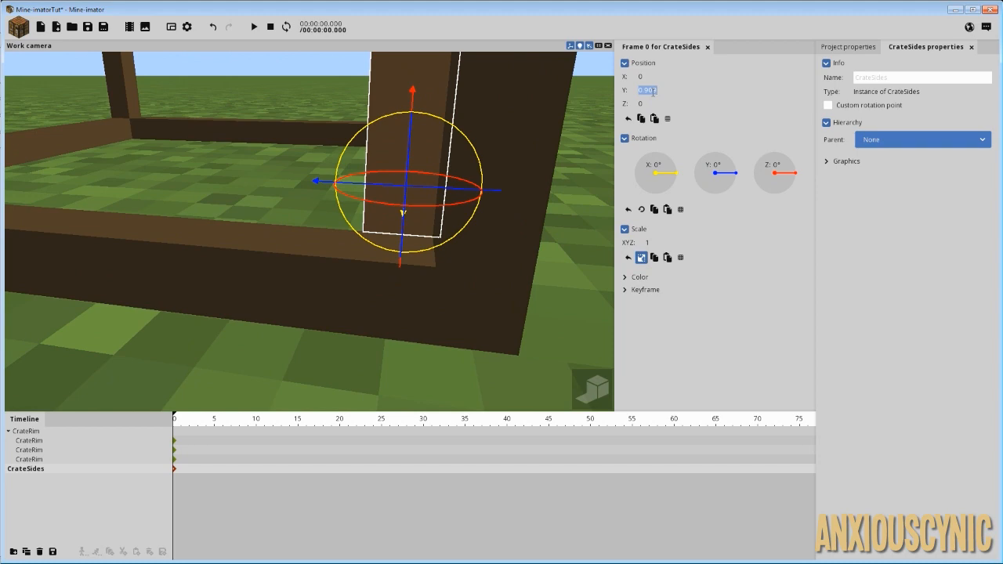
pyautogui.write('1')
pyautogui.moveTo(523, 107); pyautogui.dragTo(510, 130)
pyautogui.scroll(-5, 448, 262)
pyautogui.moveTo(447, 262); pyautogui.dragTo(492, 237)
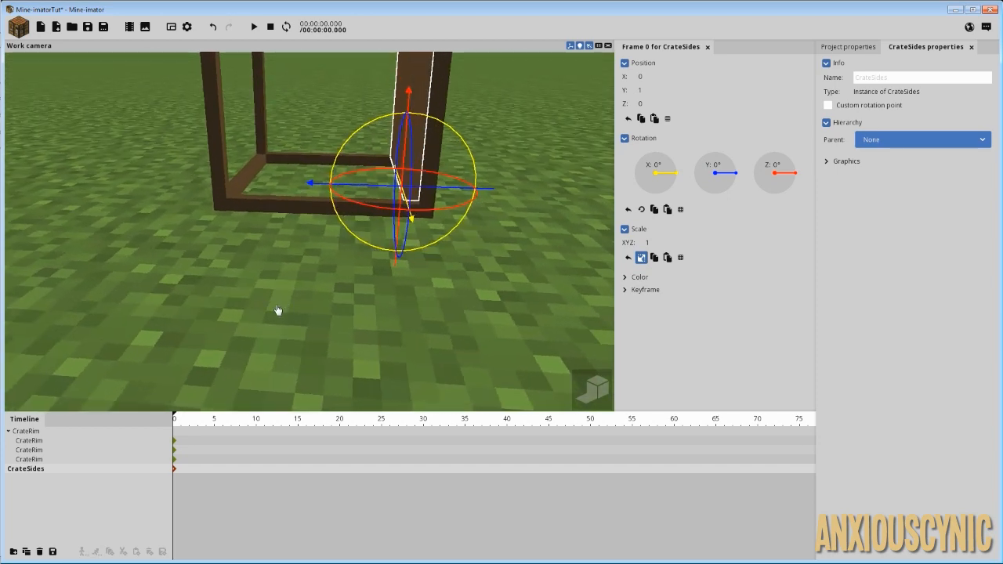
# Duplicate the CrateSides panel and parent the original one to the top-level CrateRim.
pyautogui.click(27, 551)
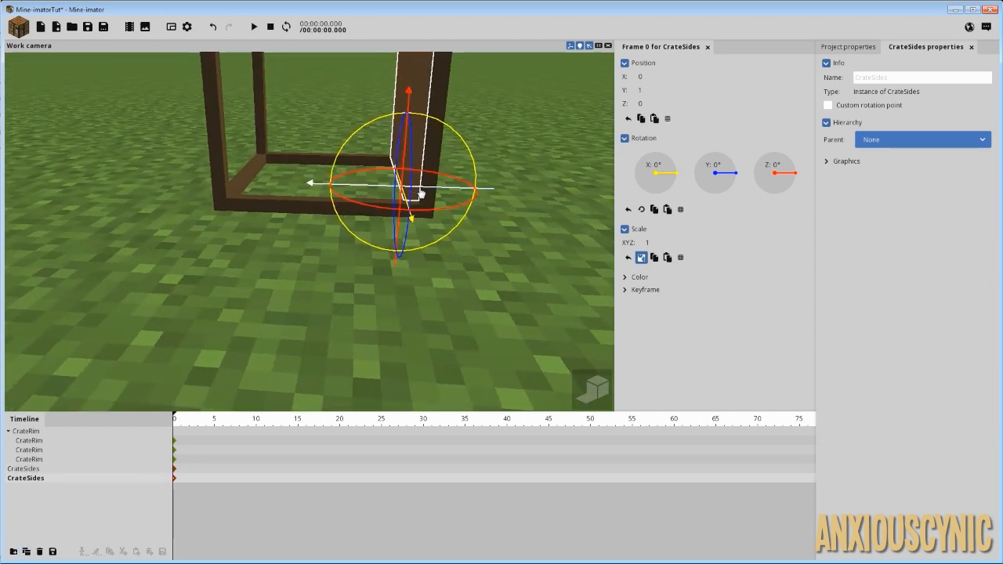
pyautogui.click(36, 472)
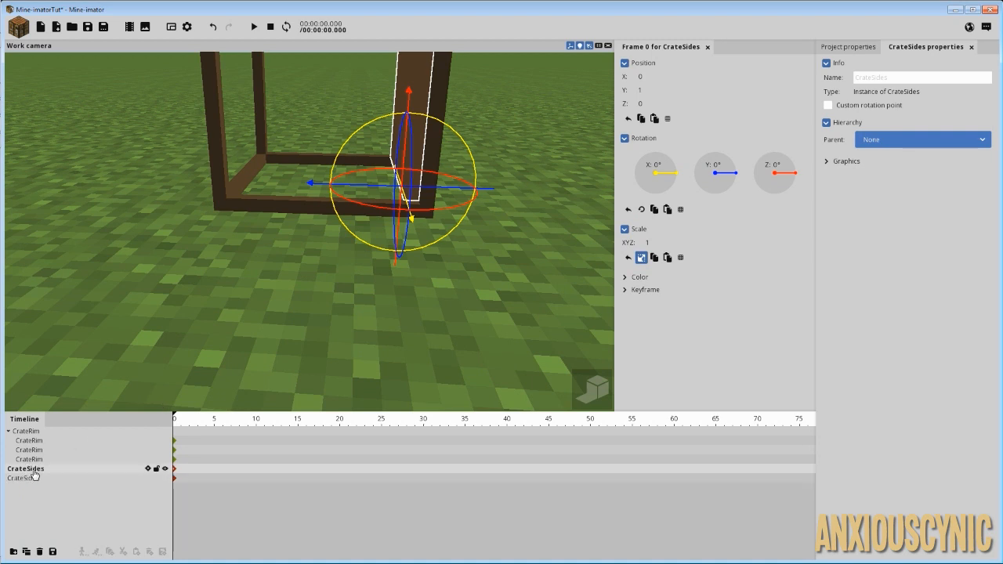
pyautogui.moveTo(33, 474); pyautogui.dragTo(75, 426)
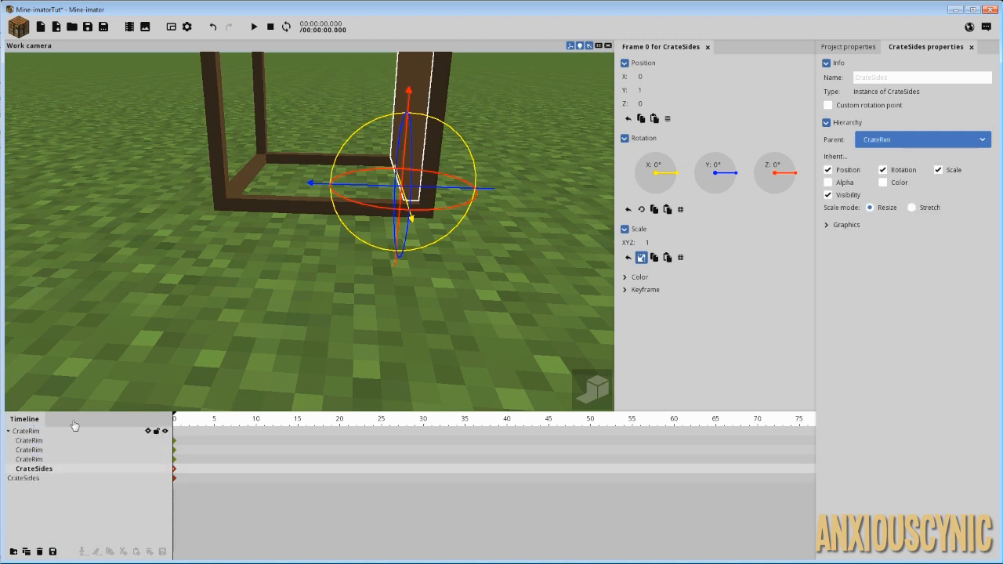
# Delete the unparented CrateSides duplicate from the timeline.
pyautogui.moveTo(196, 314); pyautogui.dragTo(157, 337)
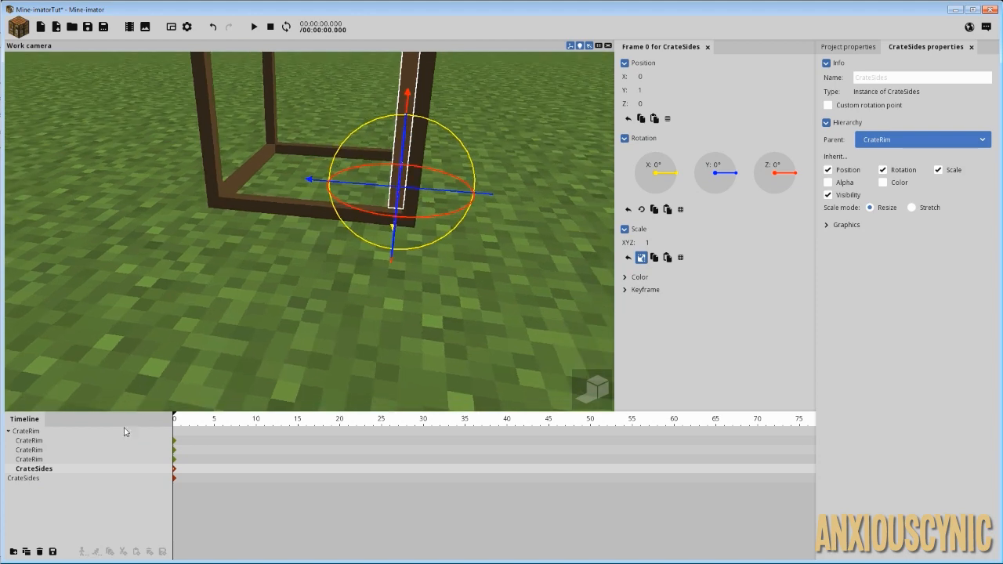
pyautogui.click(34, 488)
pyautogui.click(37, 482)
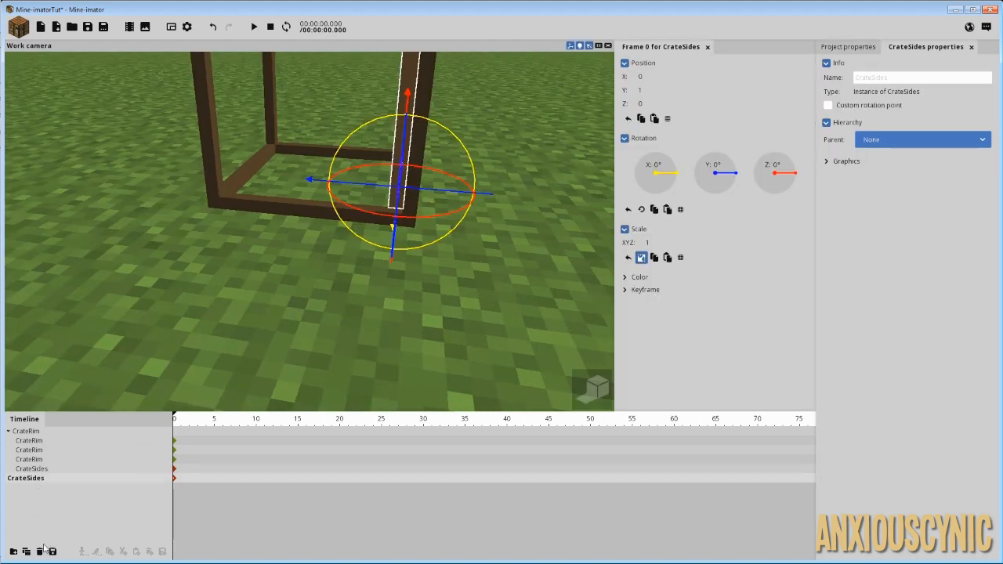
pyautogui.click(52, 488)
# Duplicate the parented CrateSides panel and place the copy on the opposite side by setting its Y position to 14.
pyautogui.click(58, 470)
pyautogui.moveTo(389, 193); pyautogui.dragTo(196, 401)
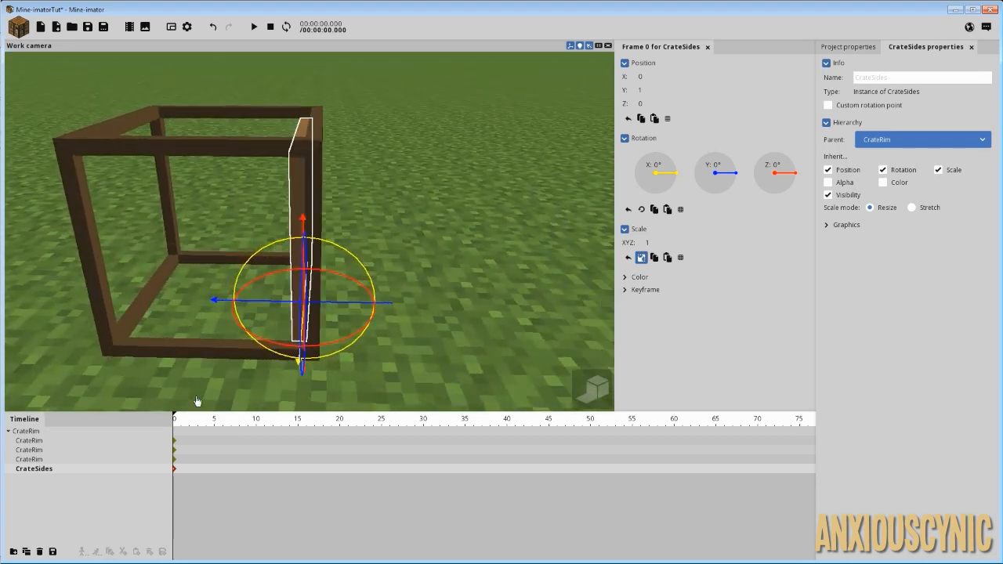
pyautogui.click(27, 551)
pyautogui.moveTo(330, 305); pyautogui.dragTo(186, 317)
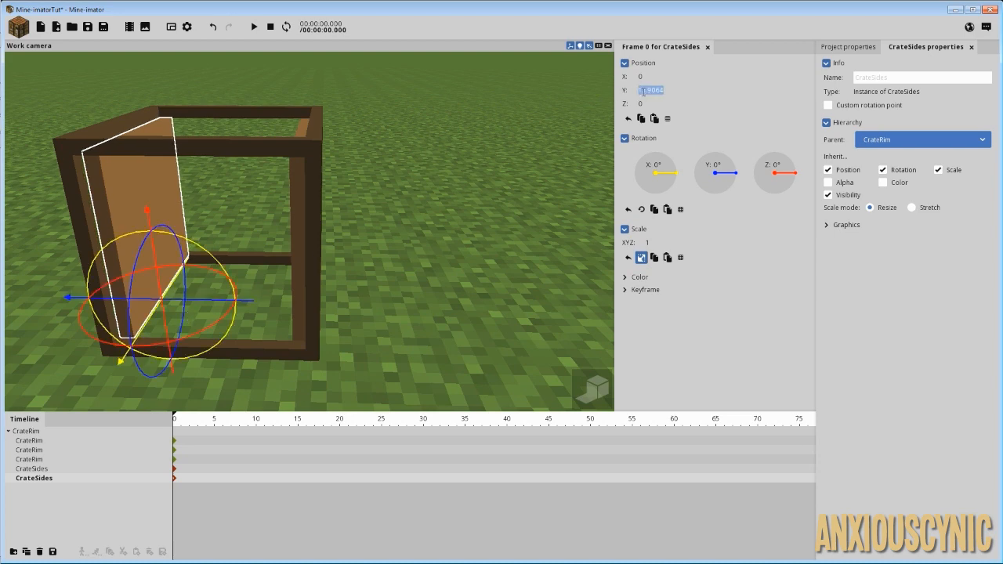
pyautogui.write('14')
pyautogui.moveTo(333, 184); pyautogui.dragTo(333, 251)
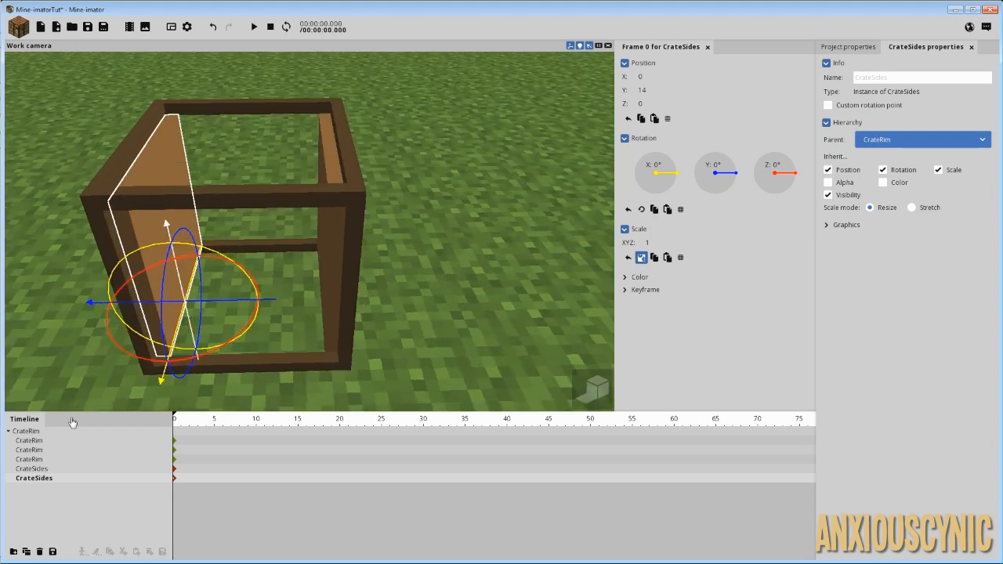
# Duplicate the CrateSides panel at Y 14 and rotate the copy 90° around the Z axis.
pyautogui.click(26, 552)
pyautogui.moveTo(415, 246); pyautogui.dragTo(345, 263)
pyautogui.scroll(-3, 385, 227)
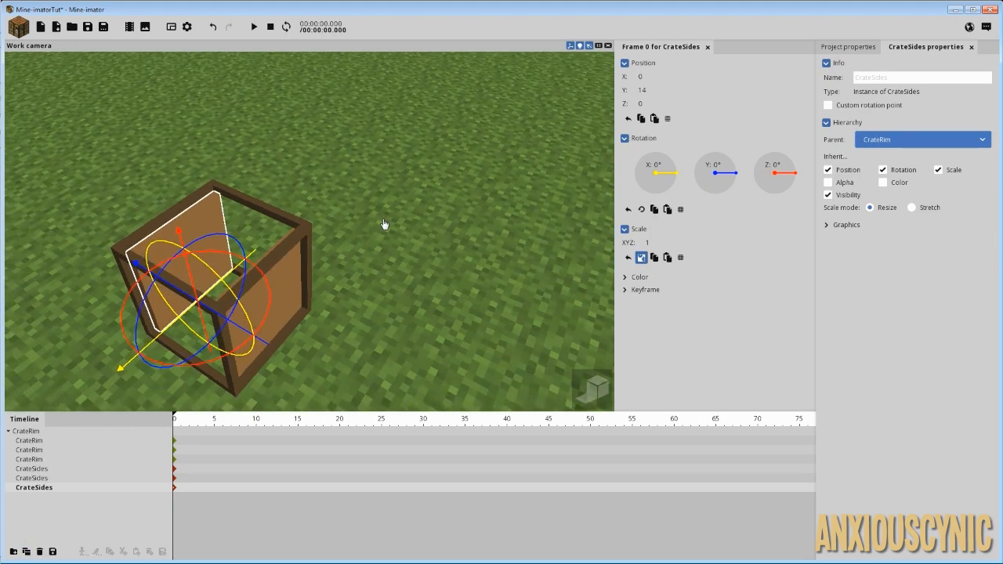
pyautogui.moveTo(384, 227); pyautogui.dragTo(293, 236)
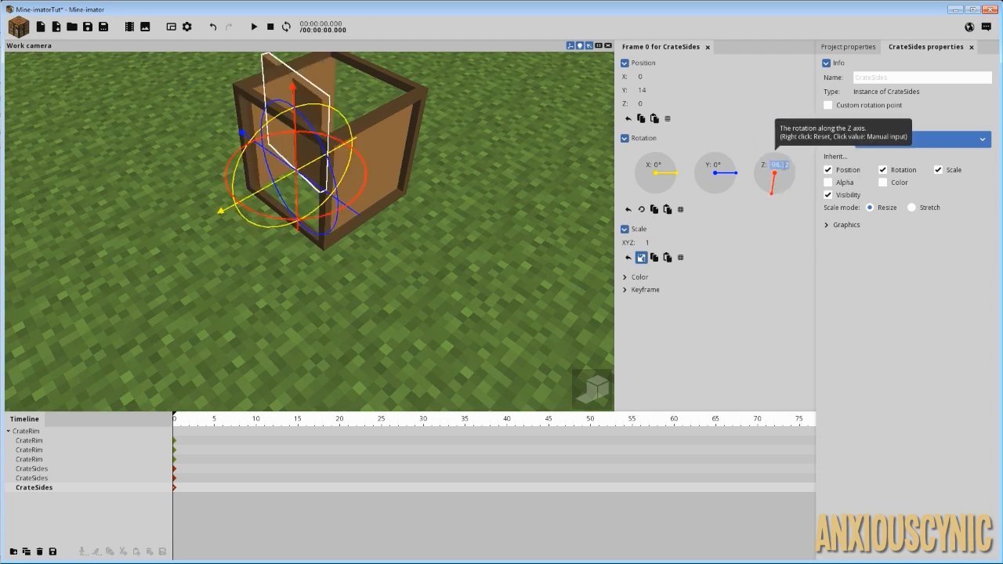
pyautogui.write('90')
pyautogui.moveTo(417, 237); pyautogui.dragTo(490, 232)
# Center the rotated CrateSides panel across the crate by setting its Y position to 7.5.
pyautogui.moveTo(329, 222); pyautogui.dragTo(373, 222)
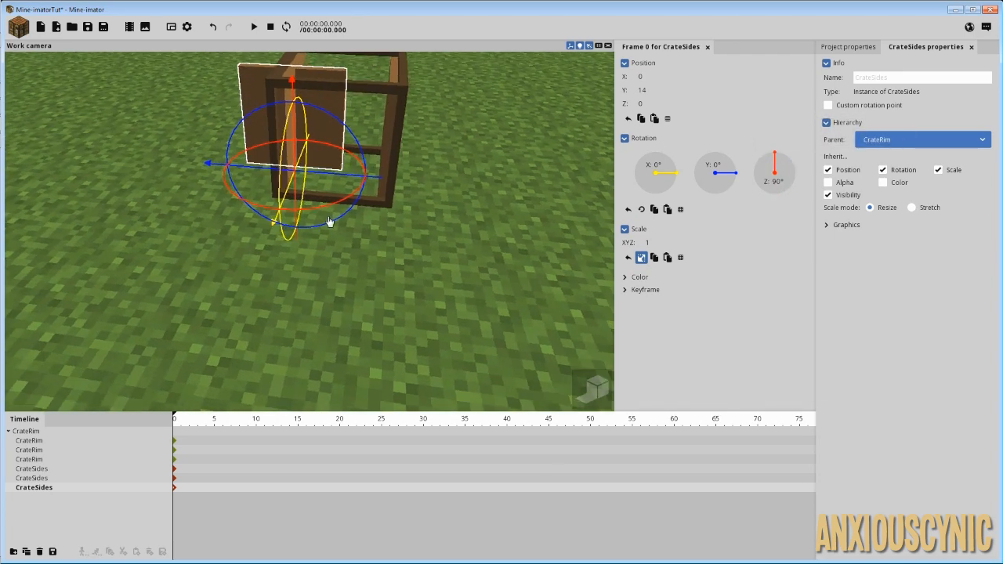
pyautogui.moveTo(332, 180); pyautogui.dragTo(376, 184)
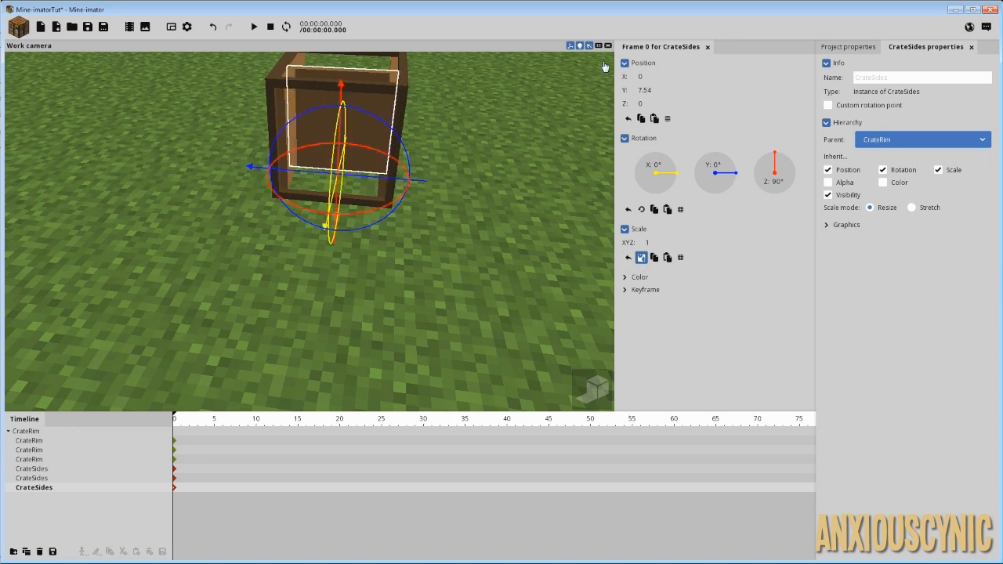
pyautogui.click(659, 90)
pyautogui.write('7.5')
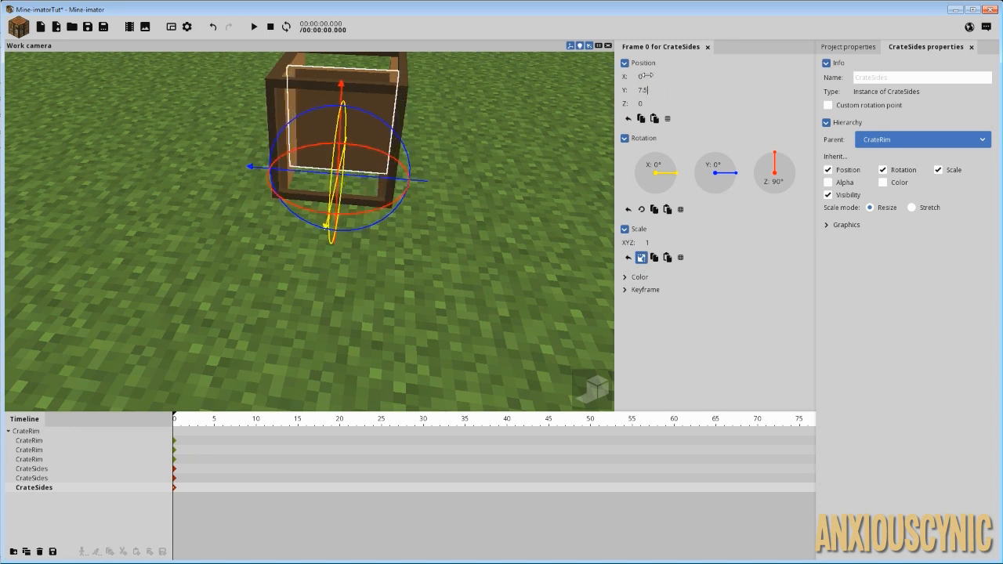
# Fit the rotated CrateSides panel inside the open end of the frame by setting its X position to 6.5.
pyautogui.moveTo(647, 75); pyautogui.dragTo(654, 76)
pyautogui.click(655, 76)
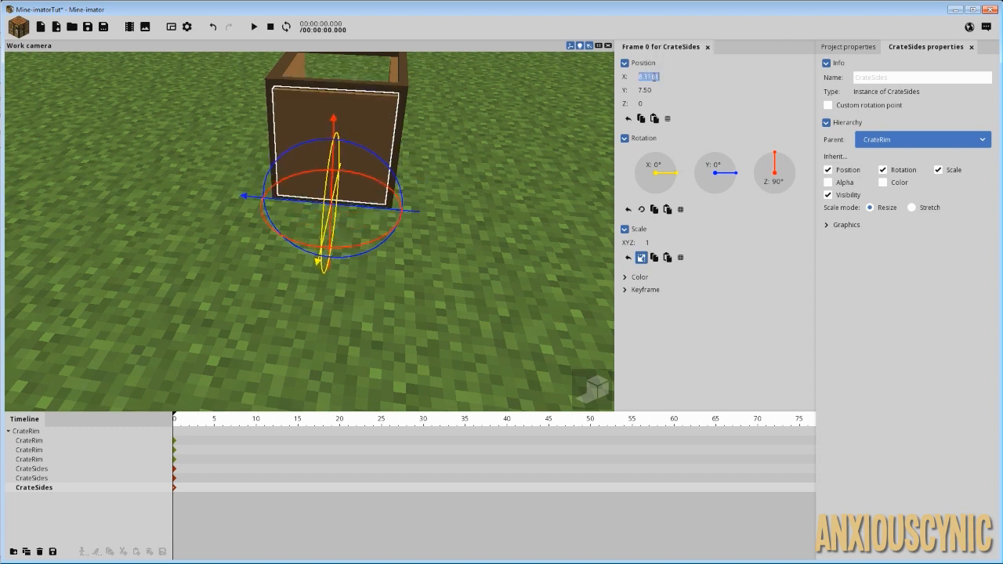
pyautogui.write('7.5')
pyautogui.moveTo(468, 112); pyautogui.dragTo(267, 86)
pyautogui.scroll(4, 468, 112)
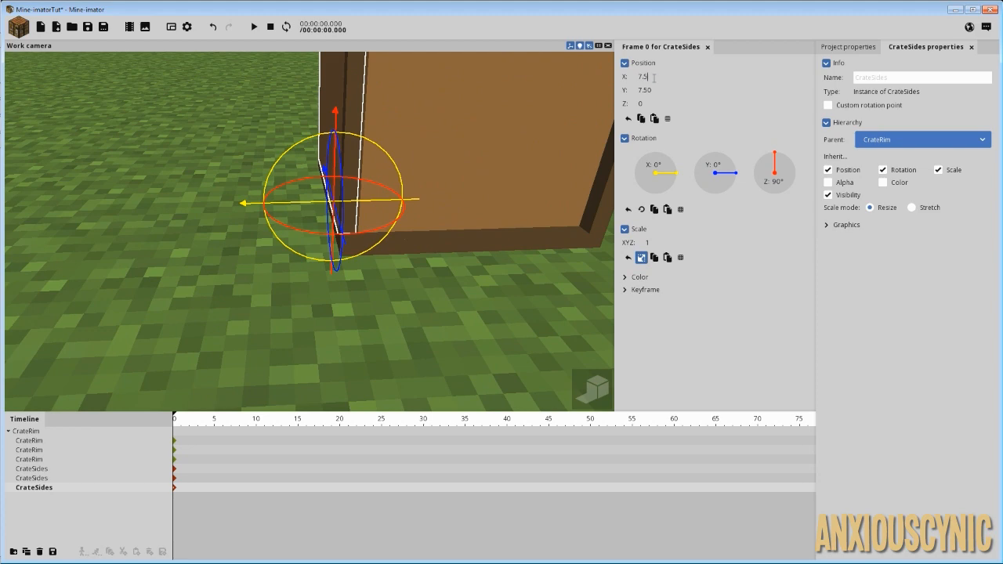
pyautogui.press('BackSpace')
pyautogui.write('6')
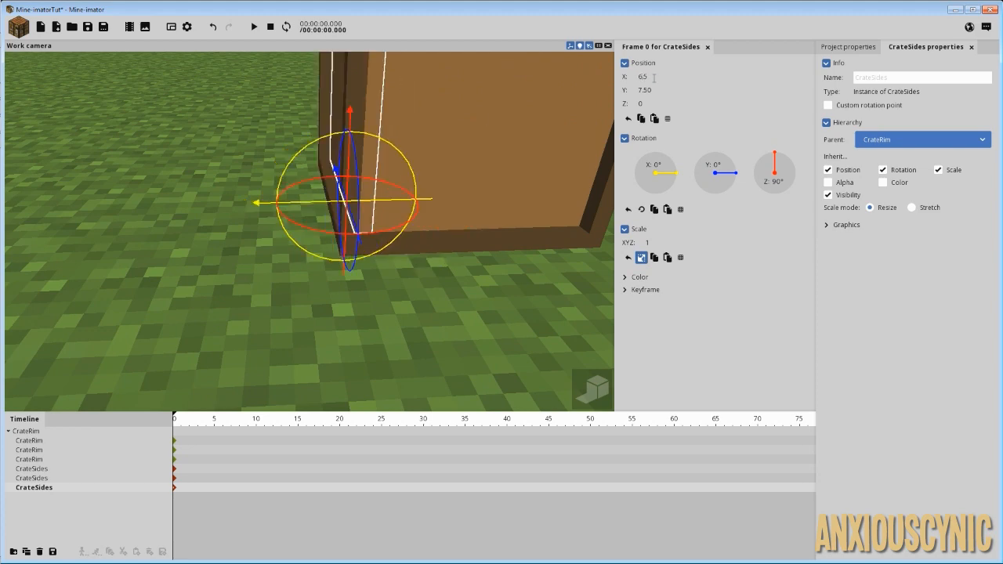
# Duplicate the rotated CrateSides panel and place the copy at the opposite end by setting its X position to -6.5.
pyautogui.moveTo(515, 164); pyautogui.dragTo(438, 131)
pyautogui.click(26, 552)
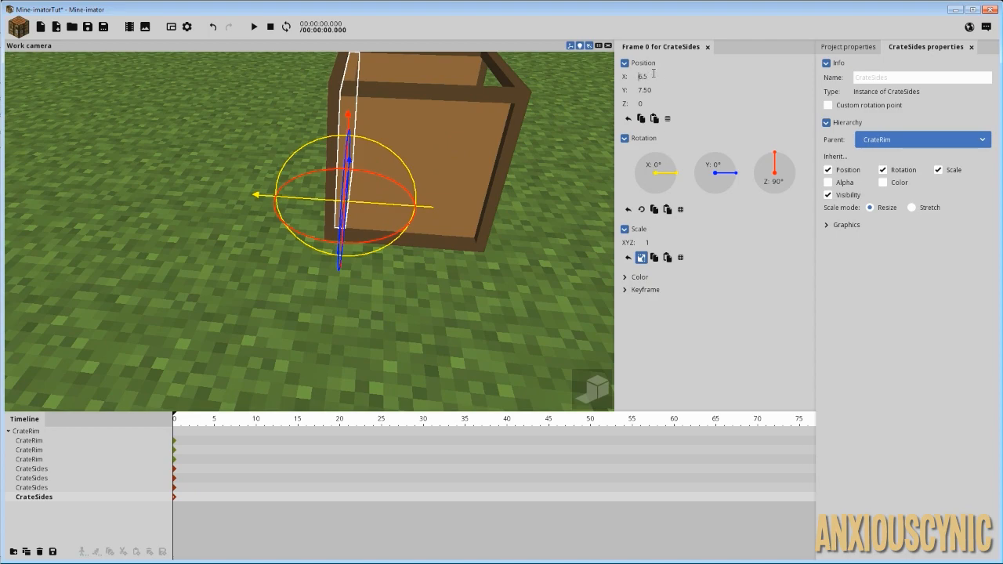
pyautogui.write('-')
pyautogui.moveTo(427, 88); pyautogui.dragTo(486, 54, button='right')
pyautogui.moveTo(427, 90); pyautogui.dragTo(316, 118)
pyautogui.click(303, 181)
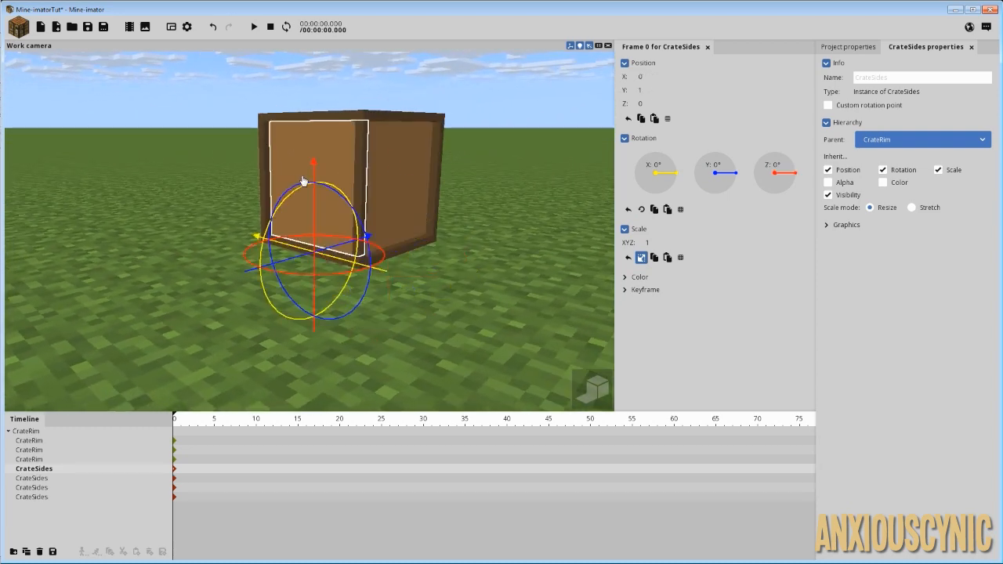
# Save the project and create a 3D item from the diagonal plank texture, the third one in the CrateItems sheet.
pyautogui.click(87, 27)
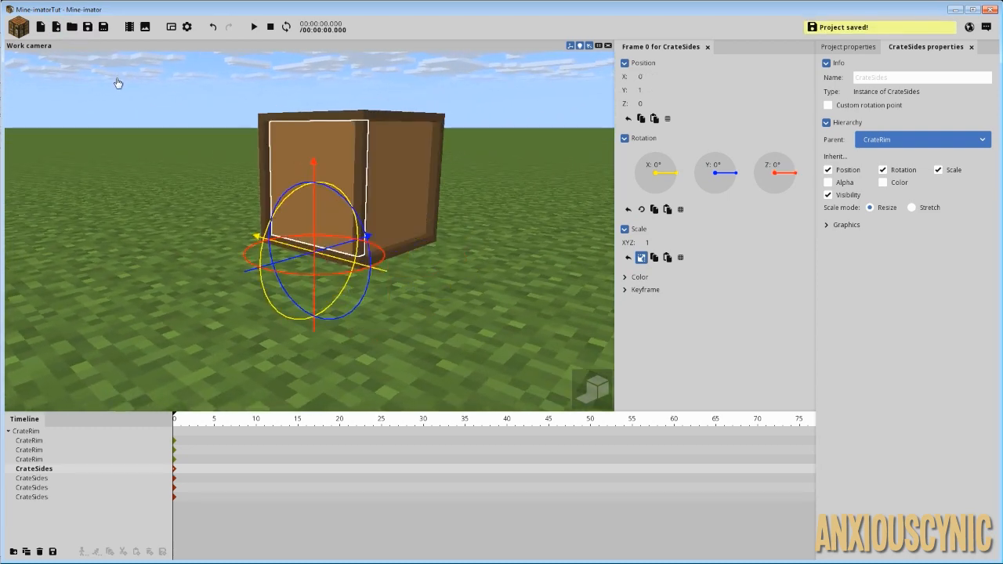
pyautogui.click(18, 27)
pyautogui.click(114, 60)
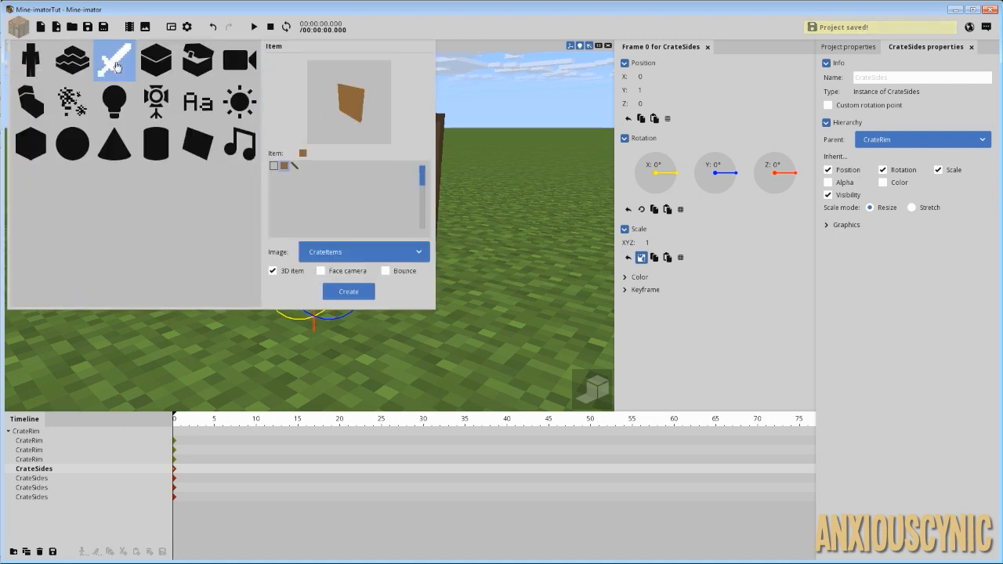
pyautogui.click(296, 167)
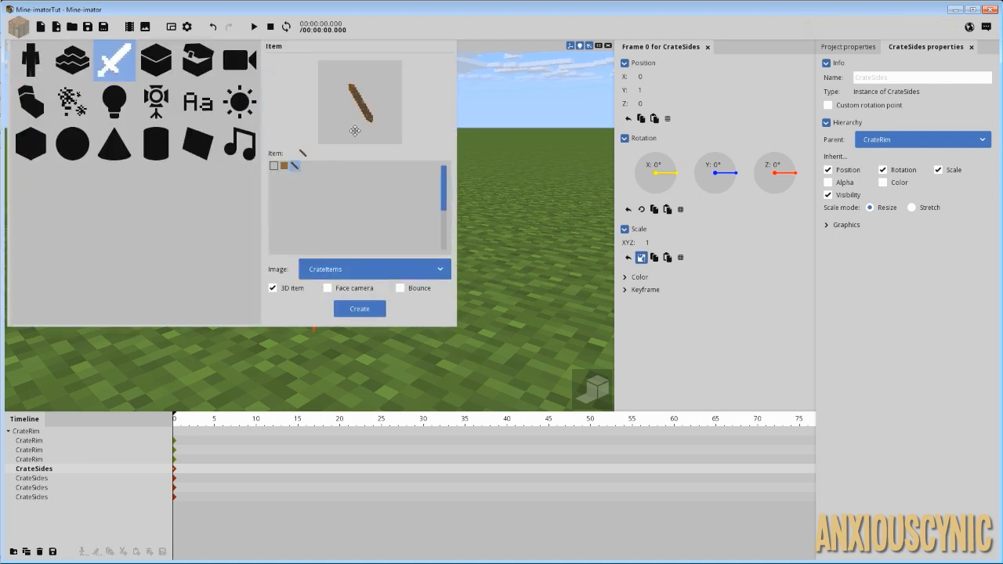
pyautogui.click(368, 314)
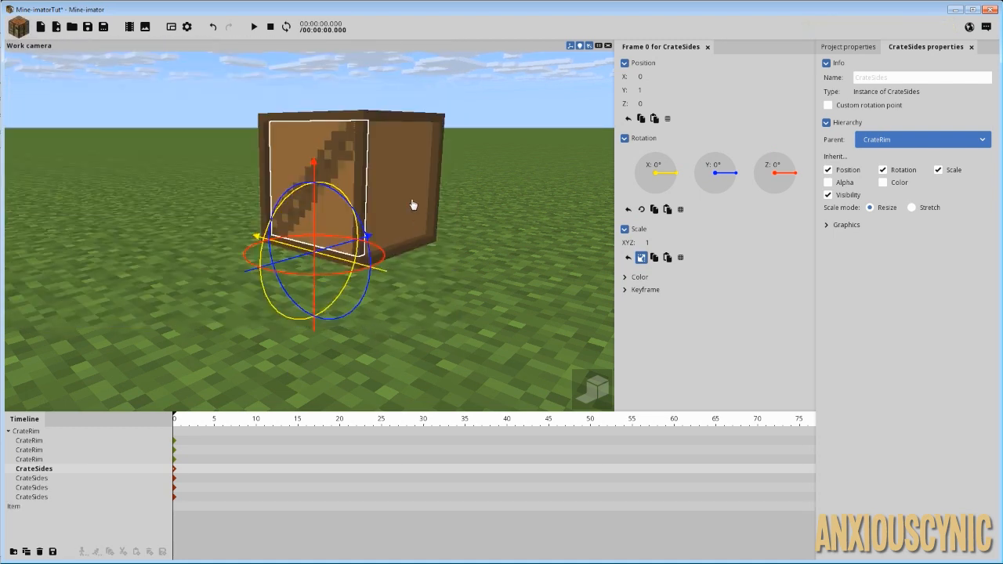
# Move the diagonal plank item out in front of the side panel by setting its Y position to 0.
pyautogui.moveTo(413, 205); pyautogui.dragTo(446, 206)
pyautogui.scroll(4, 391, 204)
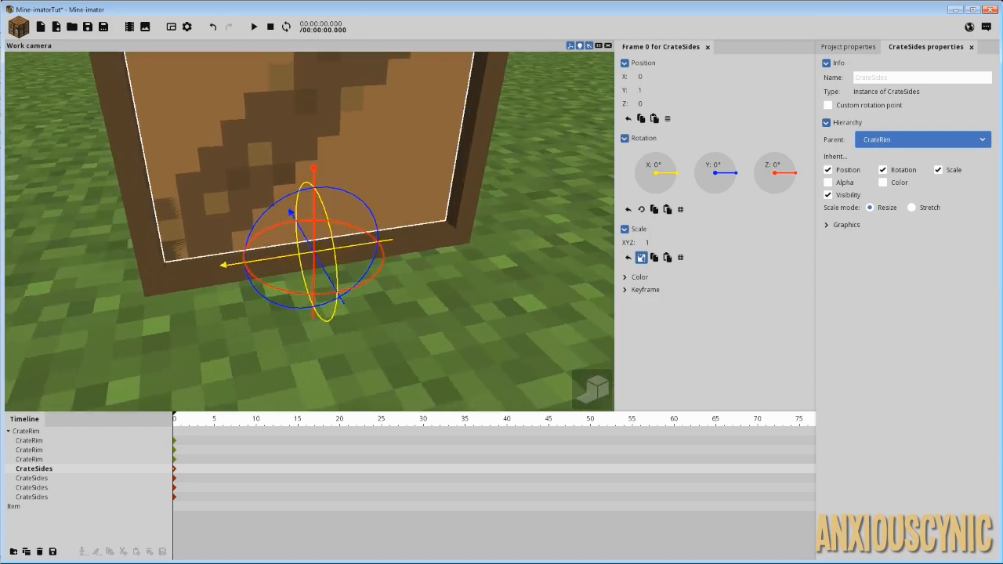
pyautogui.moveTo(337, 196); pyautogui.dragTo(398, 189)
pyautogui.scroll(-3, 399, 188)
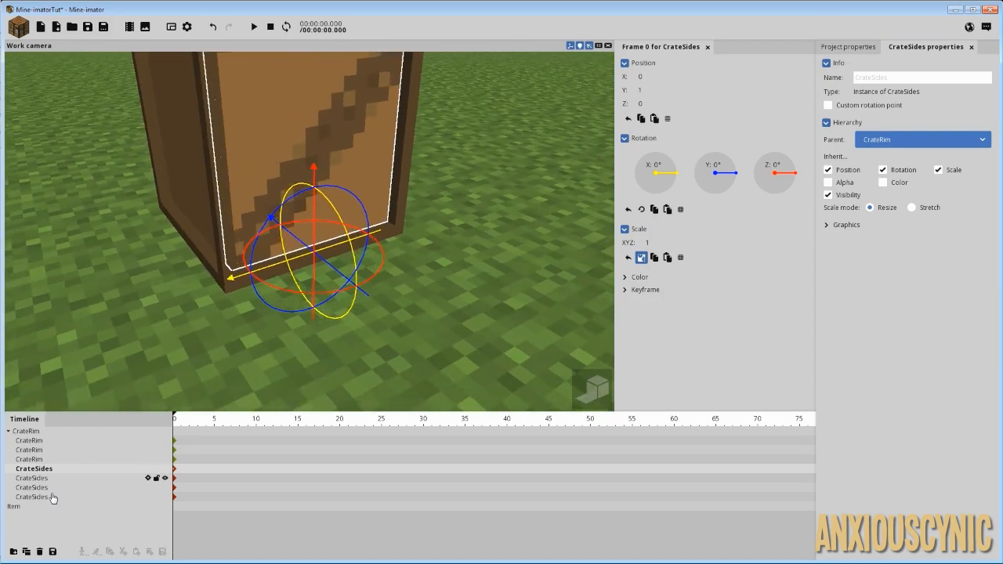
pyautogui.click(28, 507)
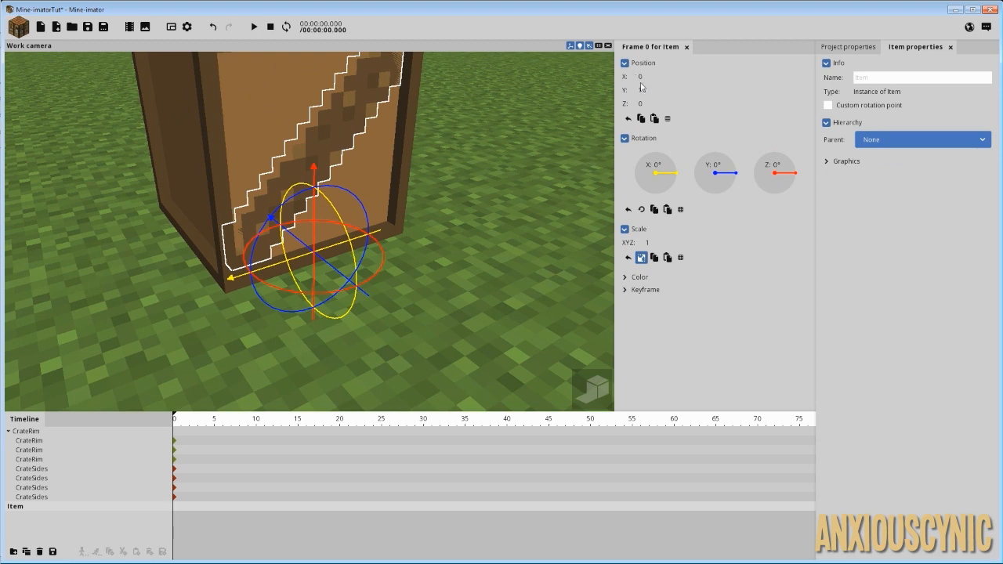
pyautogui.moveTo(641, 88); pyautogui.dragTo(619, 103)
pyautogui.moveTo(461, 174); pyautogui.dragTo(416, 181)
pyautogui.scroll(-3, 461, 178)
pyautogui.scroll(-1, 462, 177)
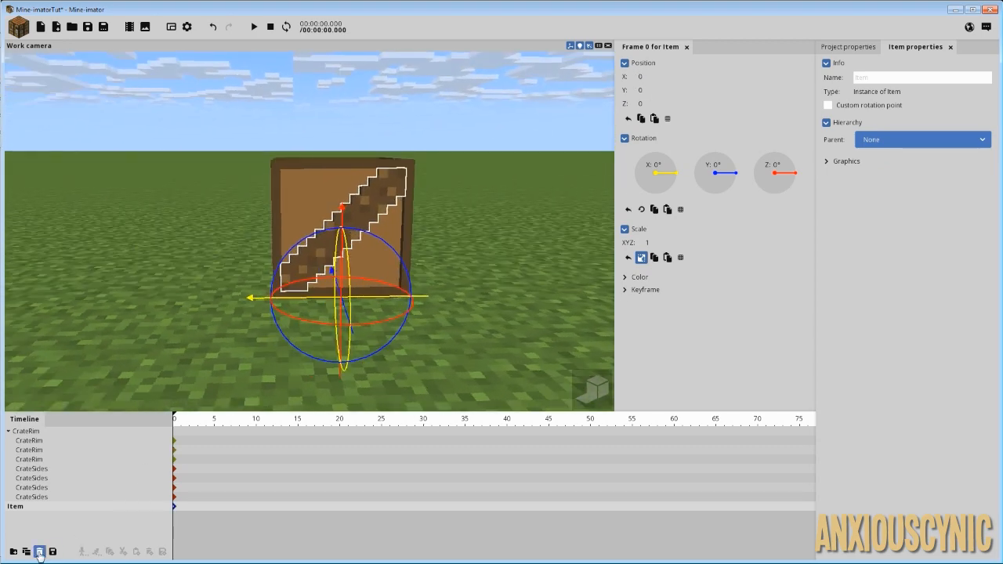
# Rename the diagonal plank item in the library as CrateIsDumb.
pyautogui.click(848, 47)
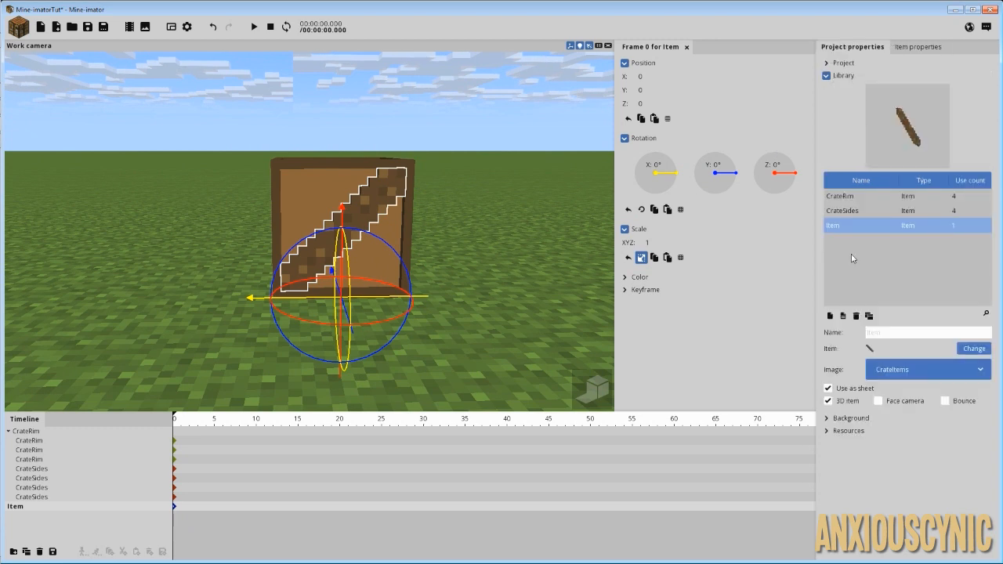
pyautogui.click(885, 332)
pyautogui.write('Crate')
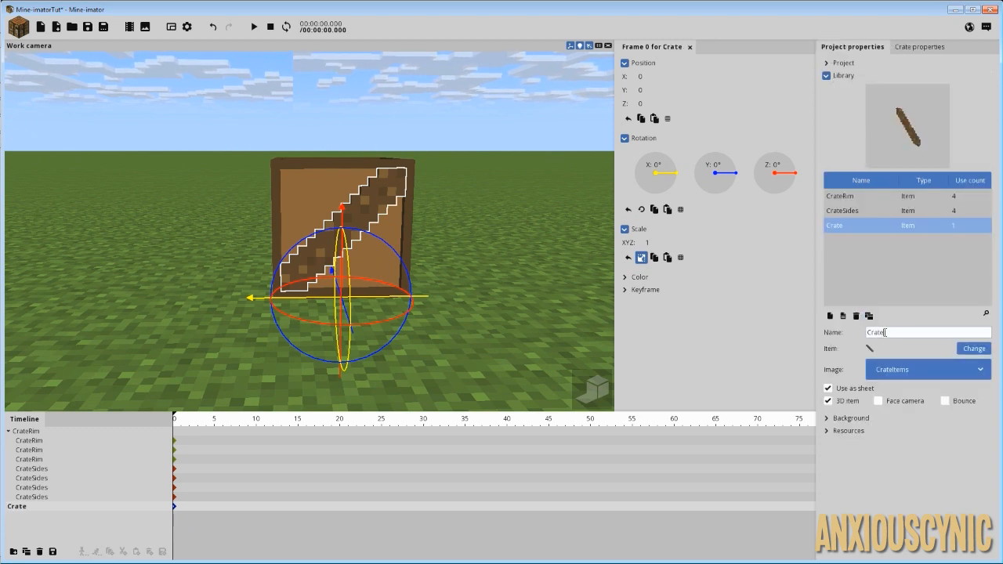
pyautogui.write('IsDumb')
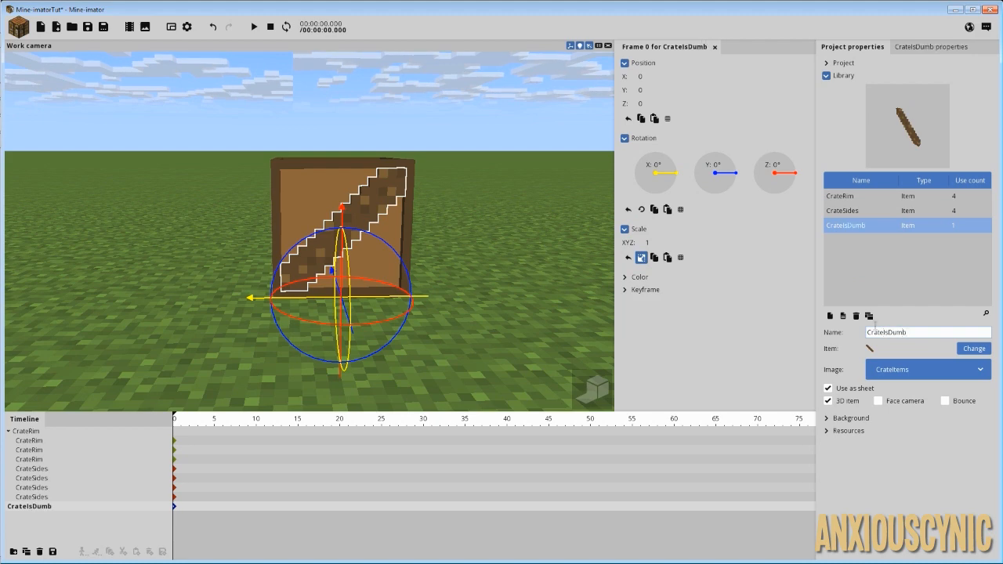
pyautogui.click(850, 225)
pyautogui.click(852, 226)
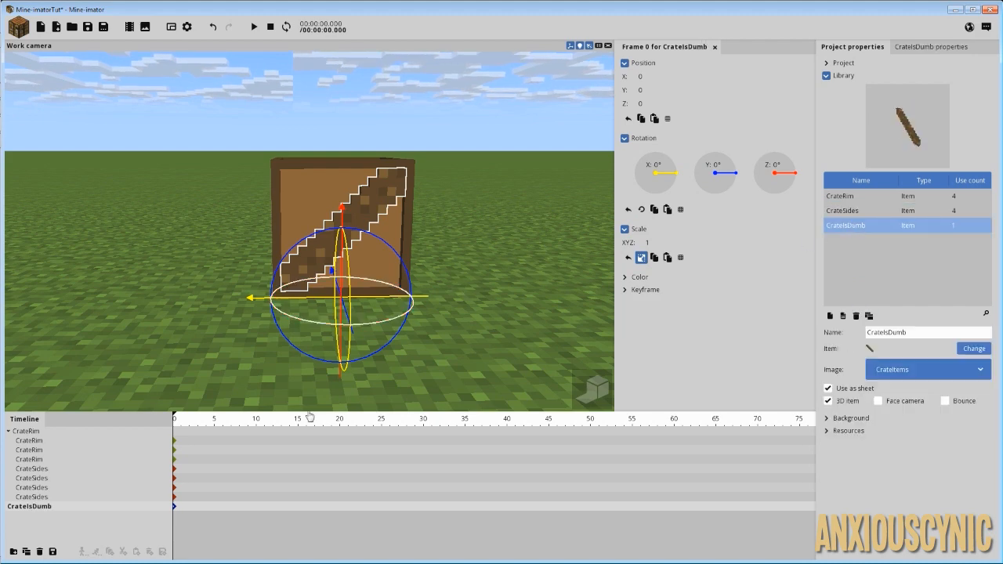
# Parent the CrateIsDumb plank to the top-level CrateRim so that it belongs to the crate.
pyautogui.moveTo(478, 218); pyautogui.dragTo(408, 203)
pyautogui.scroll(3, 403, 201)
pyautogui.scroll(-2, 408, 202)
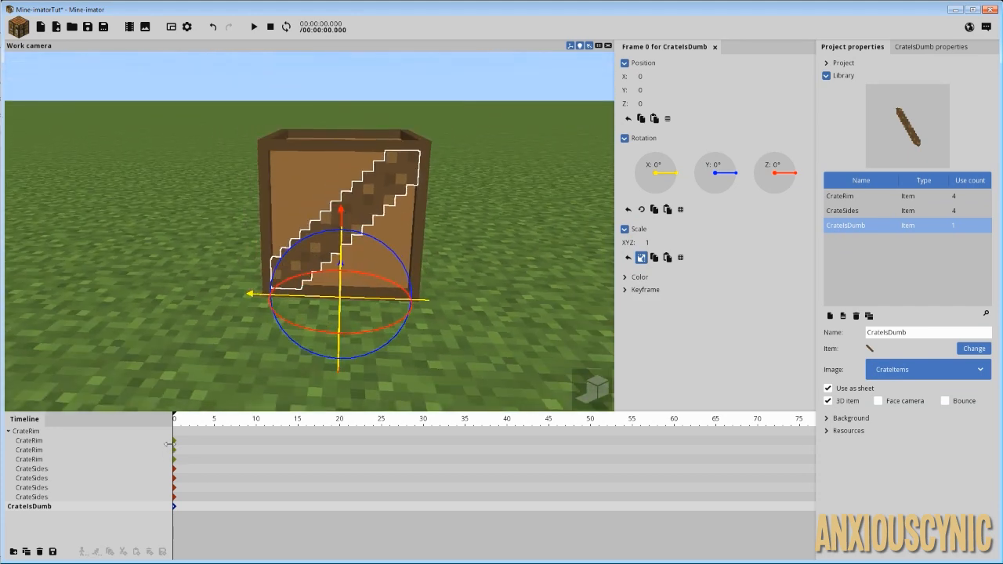
pyautogui.click(41, 511)
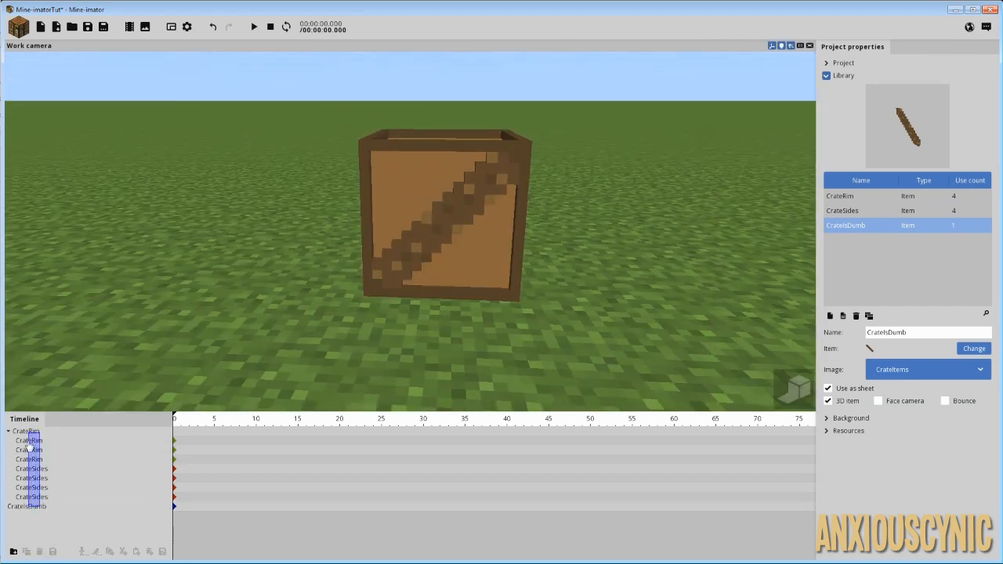
pyautogui.click(28, 509)
pyautogui.moveTo(27, 512); pyautogui.dragTo(31, 431)
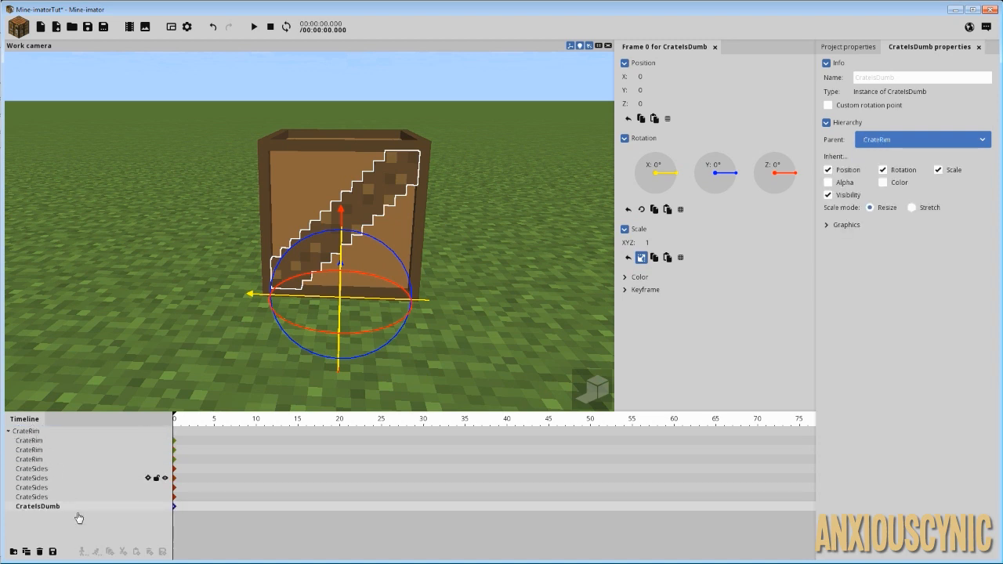
# Duplicate the CrateIsDumb plank and set the copy's Z rotation to 90°.
pyautogui.click(28, 552)
pyautogui.moveTo(441, 284); pyautogui.dragTo(424, 302, button='middle')
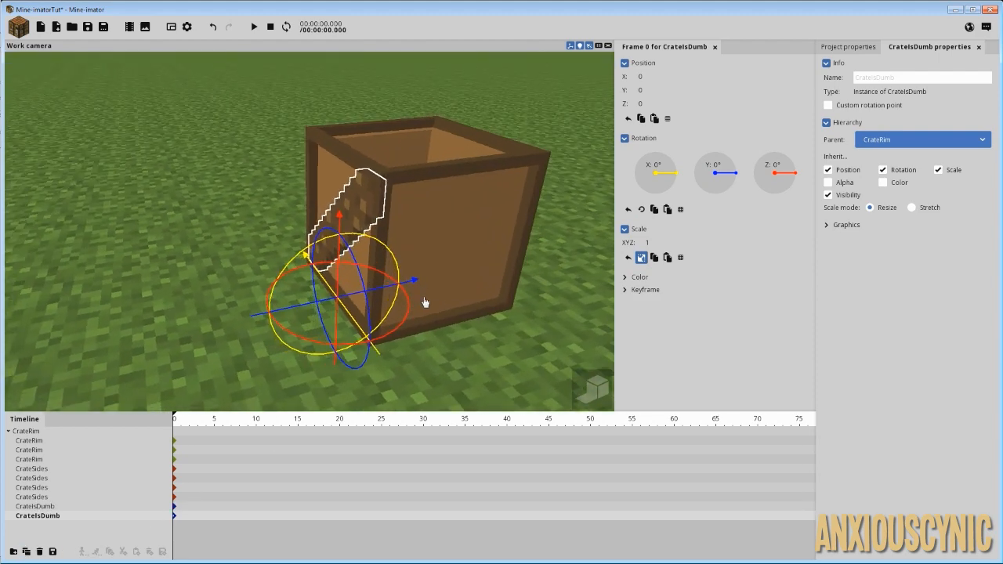
pyautogui.moveTo(359, 317); pyautogui.dragTo(314, 282)
pyautogui.click(777, 183)
pyautogui.write('90')
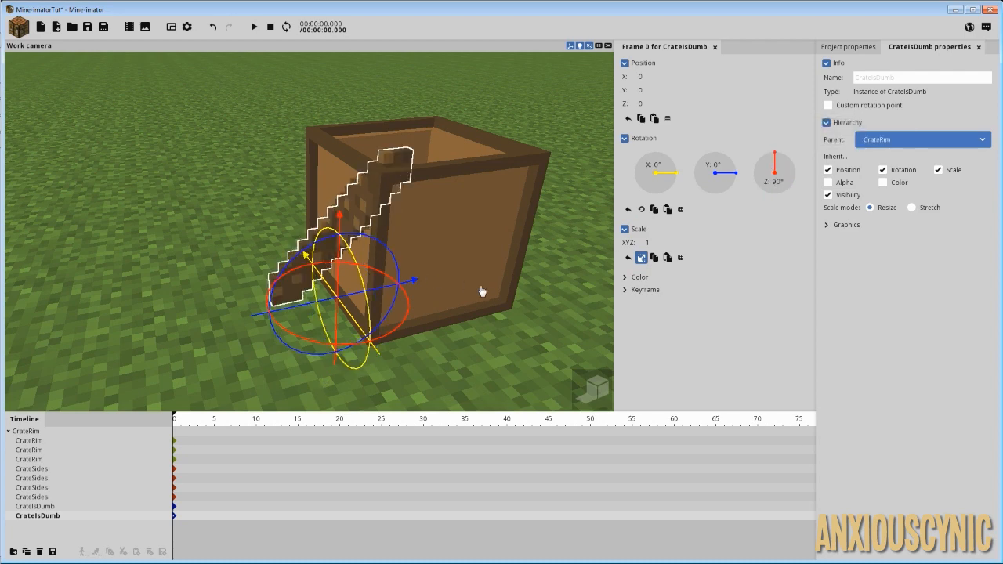
# Place the rotated plank on the crate's end panel by setting its Y position to 7.5 and X position to 7.5.
pyautogui.moveTo(482, 291); pyautogui.dragTo(520, 308)
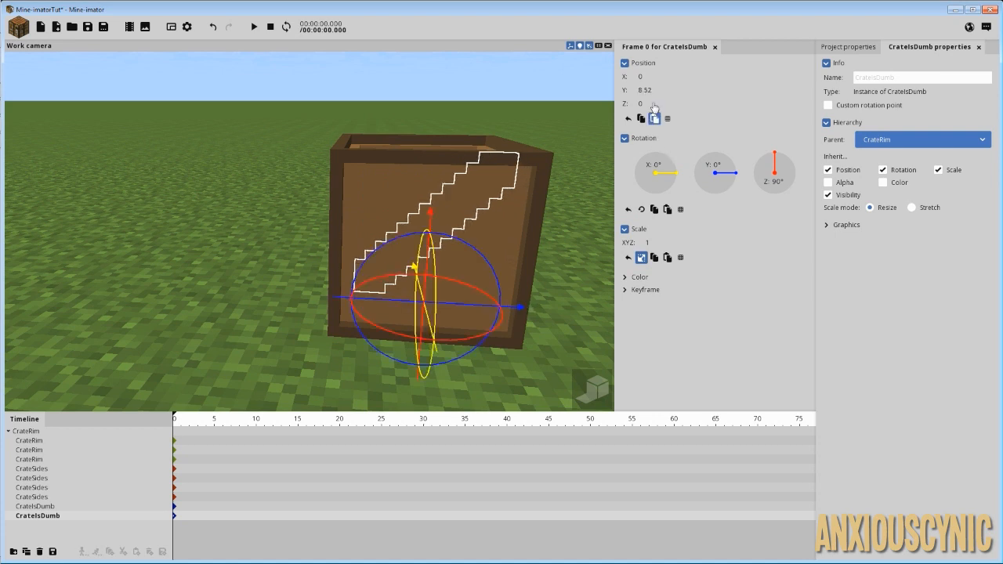
pyautogui.write('7')
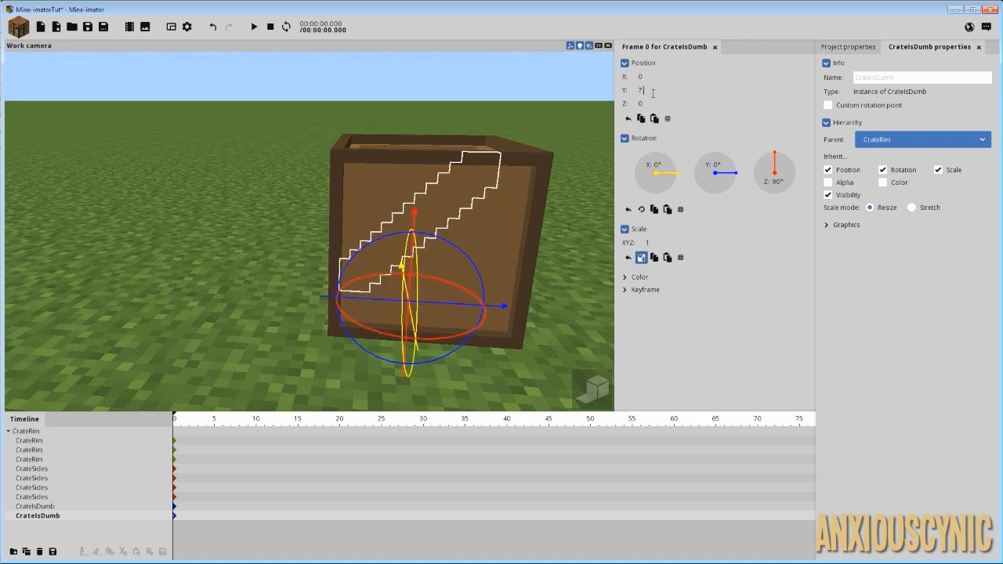
pyautogui.write('.5')
pyautogui.press('Return')
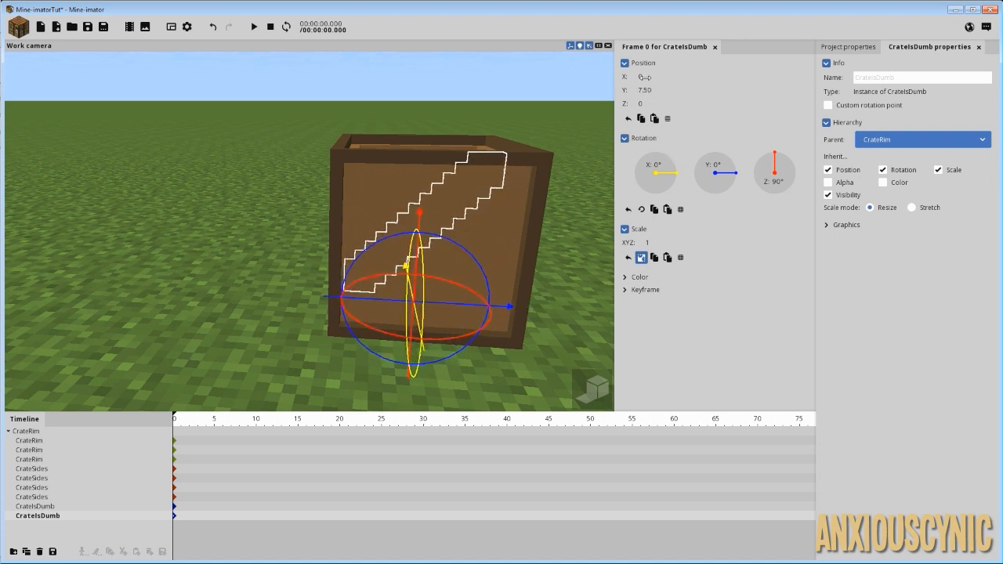
pyautogui.write('7.5')
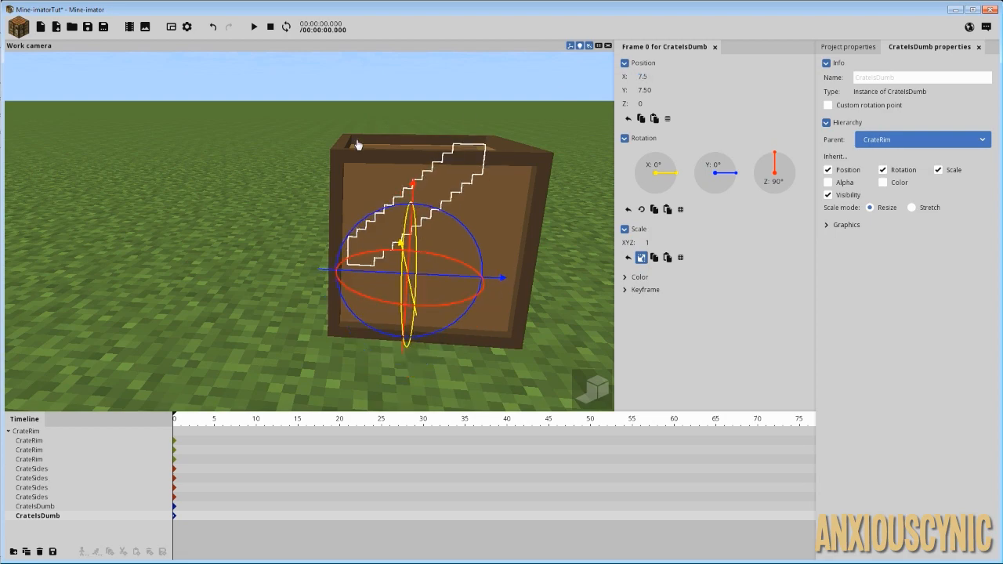
pyautogui.moveTo(359, 145); pyautogui.dragTo(555, 193)
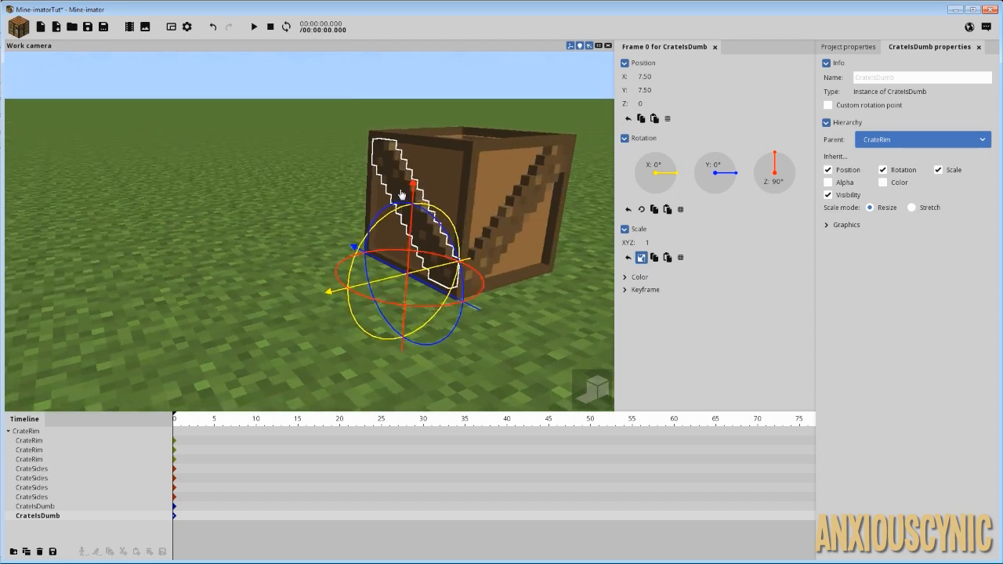
# Try rotating the end plank about its Z axis to flip its diagonal, and undo the rotation.
pyautogui.moveTo(443, 256); pyautogui.dragTo(384, 295)
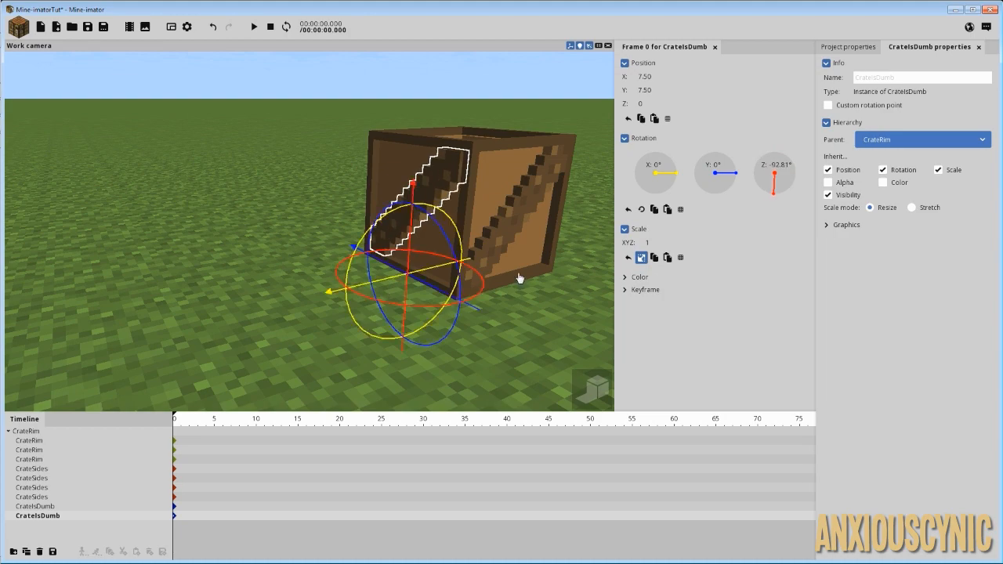
pyautogui.hotkey('ctrl', 'z')
pyautogui.moveTo(522, 179); pyautogui.dragTo(388, 117)
pyautogui.scroll(-2, 512, 177)
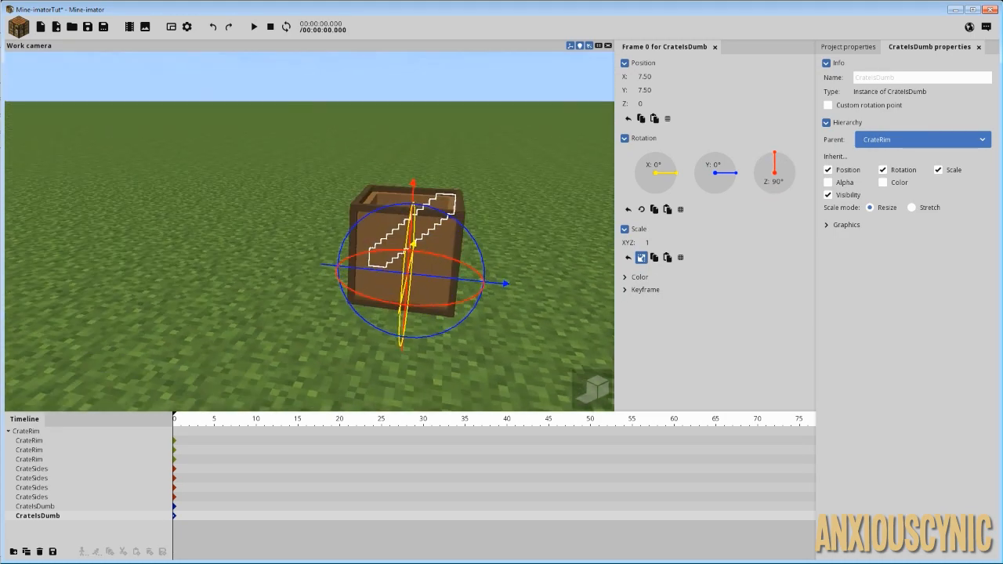
# Duplicate the end plank and place the copy on the opposite end with X position -7.5 and Z rotation -90°.
pyautogui.click(28, 551)
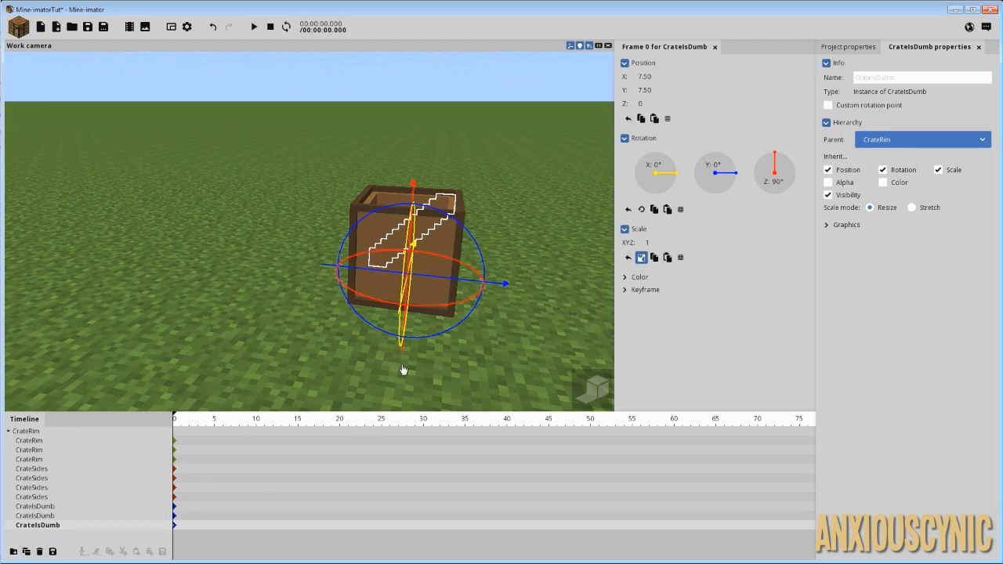
pyautogui.moveTo(445, 370); pyautogui.dragTo(533, 344)
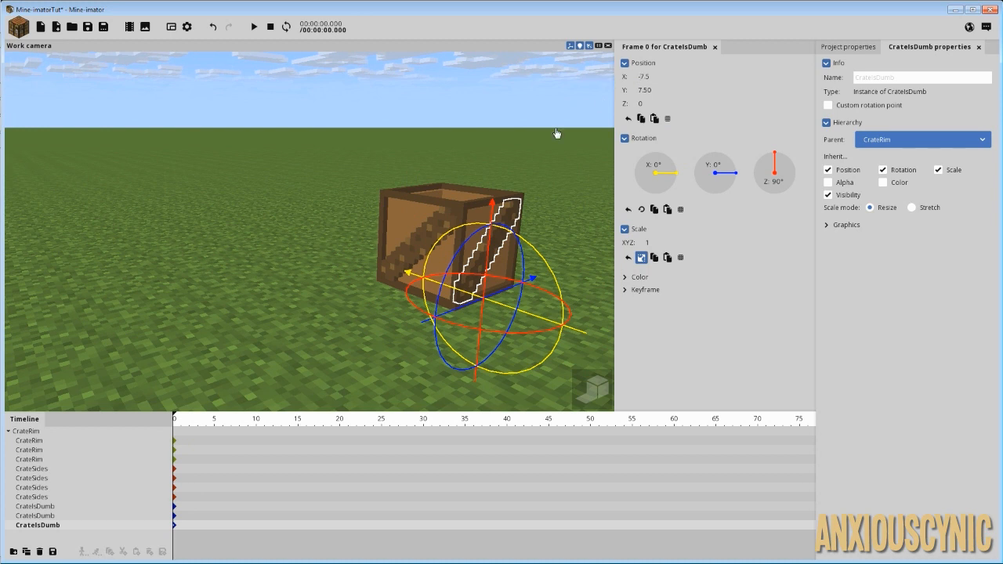
pyautogui.rightClick(777, 173)
pyautogui.moveTo(542, 300); pyautogui.dragTo(488, 325)
pyautogui.write('-90')
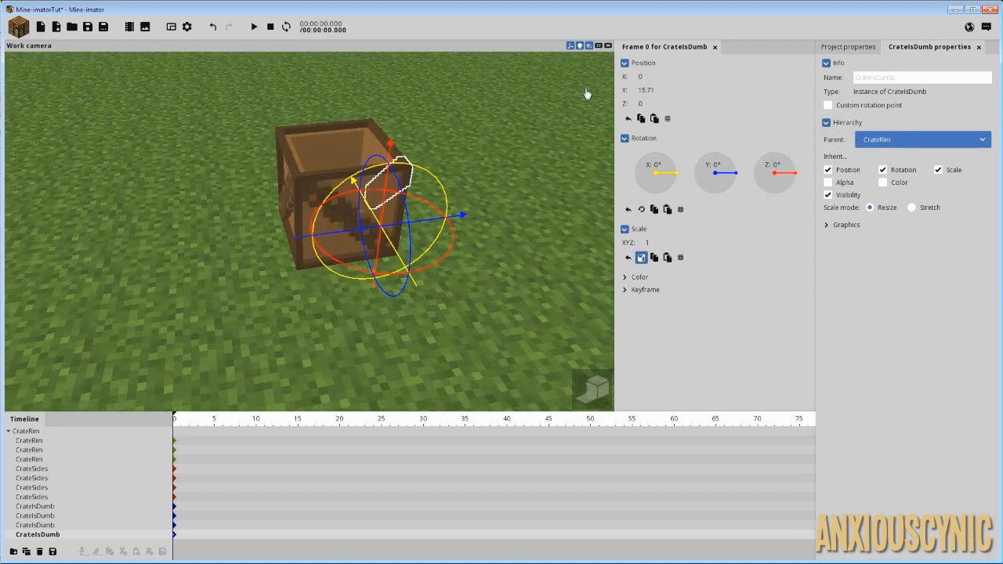
# Place the fourth CrateIsDumb plank on the crate's rear side with Y position 15 and Z rotation 180°.
pyautogui.doubleClick(649, 90)
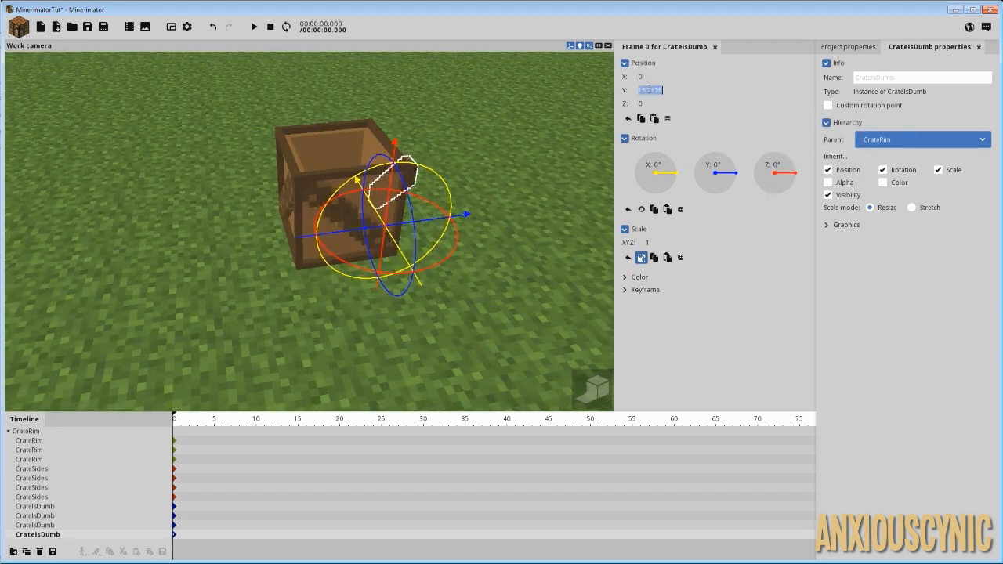
pyautogui.write('15')
pyautogui.moveTo(498, 131); pyautogui.dragTo(290, 121)
pyautogui.moveTo(433, 215); pyautogui.dragTo(355, 264)
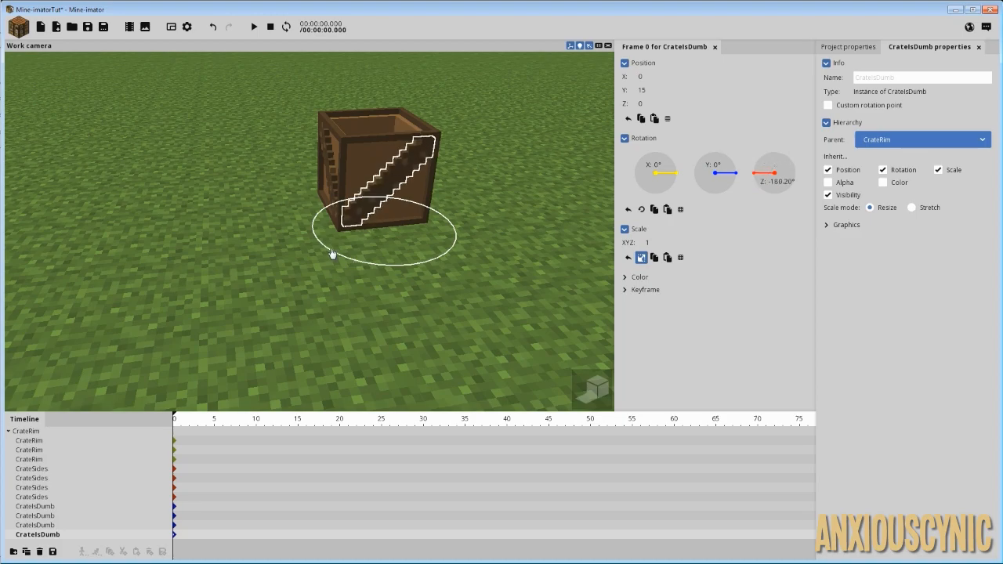
pyautogui.write('180')
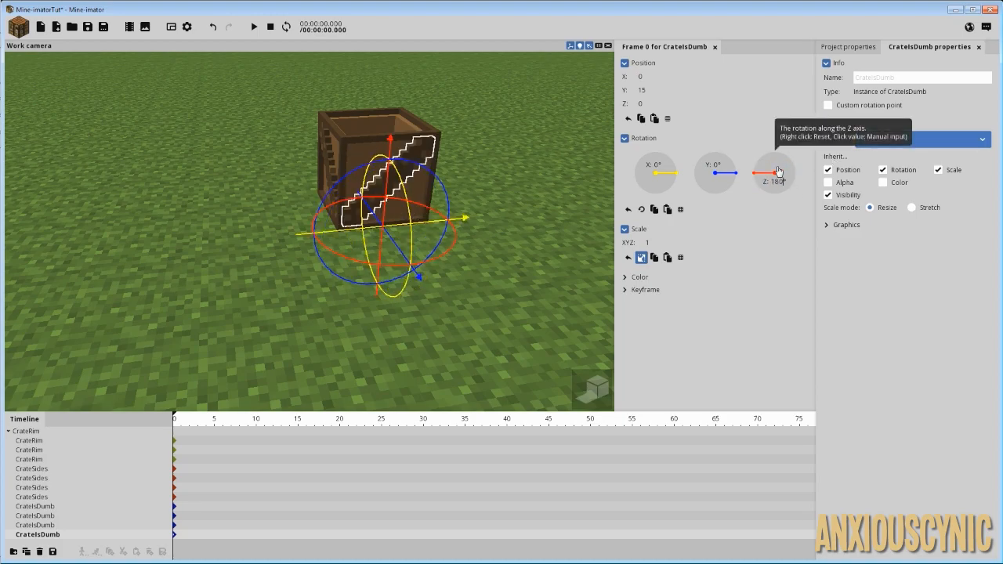
pyautogui.press('Return')
# Raise the whole crate off the ground by moving the parent CrateRim to a Z position of about 18.3.
pyautogui.moveTo(502, 236); pyautogui.dragTo(467, 136)
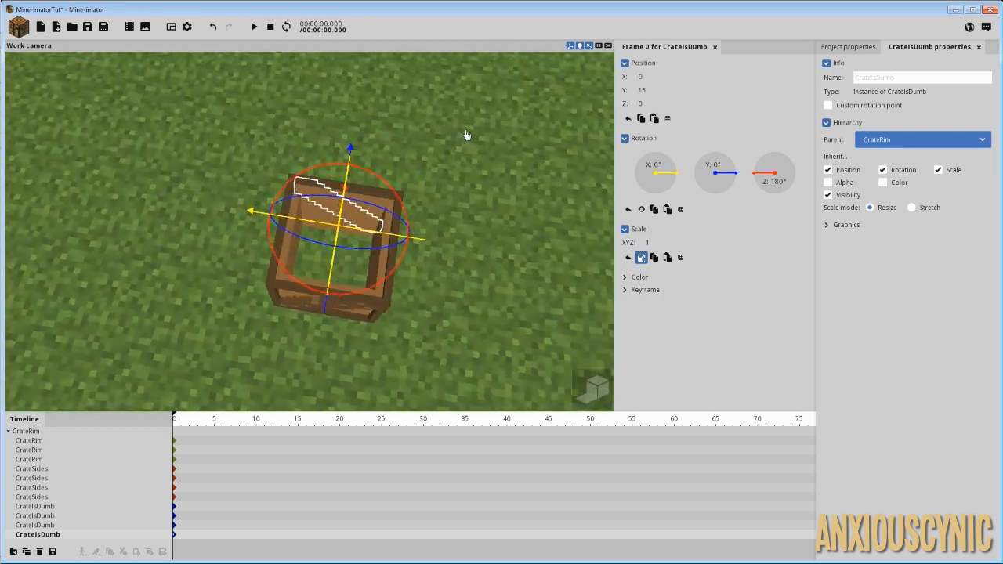
pyautogui.click(31, 434)
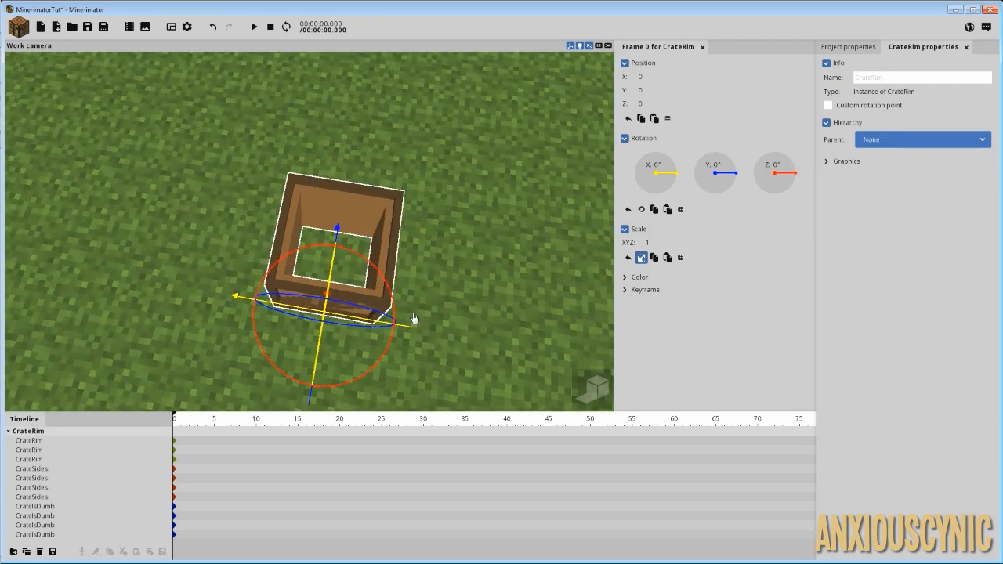
pyautogui.moveTo(414, 320); pyautogui.dragTo(250, 420)
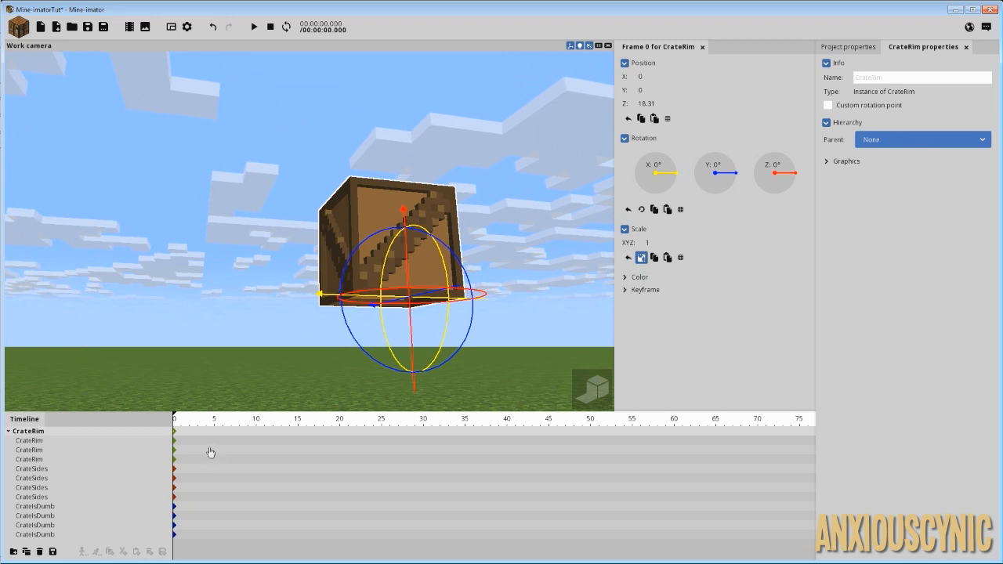
# Duplicate the CrateSides end panel at X -6.5 and lay the copy flat by setting its X rotation to 90°.
pyautogui.click(36, 487)
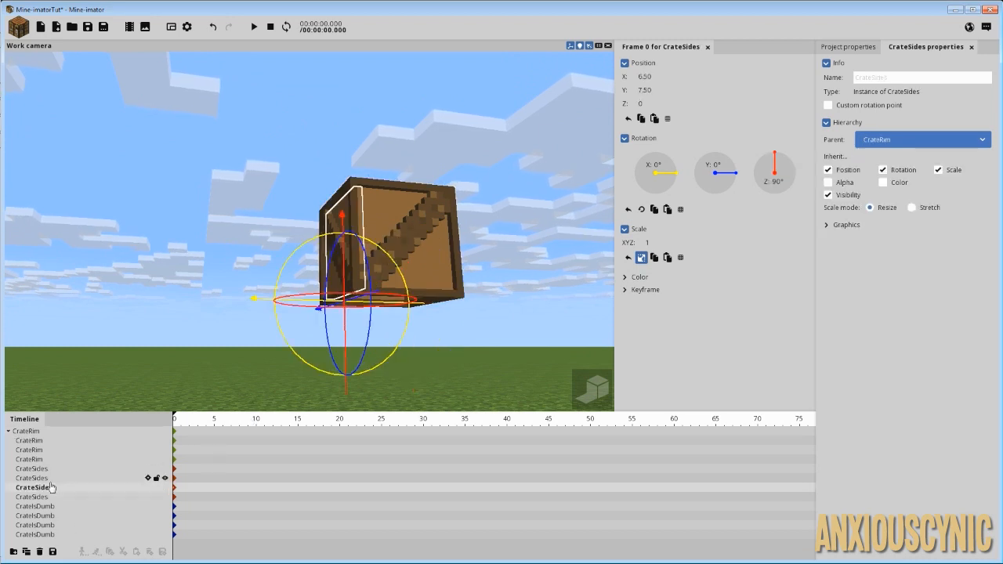
pyautogui.click(35, 497)
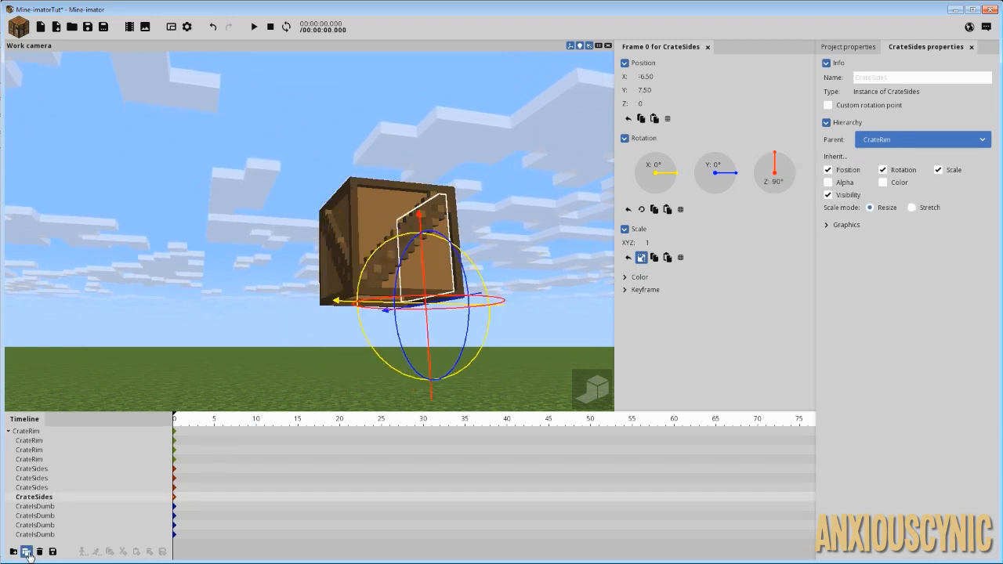
pyautogui.click(28, 552)
pyautogui.moveTo(489, 215); pyautogui.dragTo(362, 279)
pyautogui.click(670, 185)
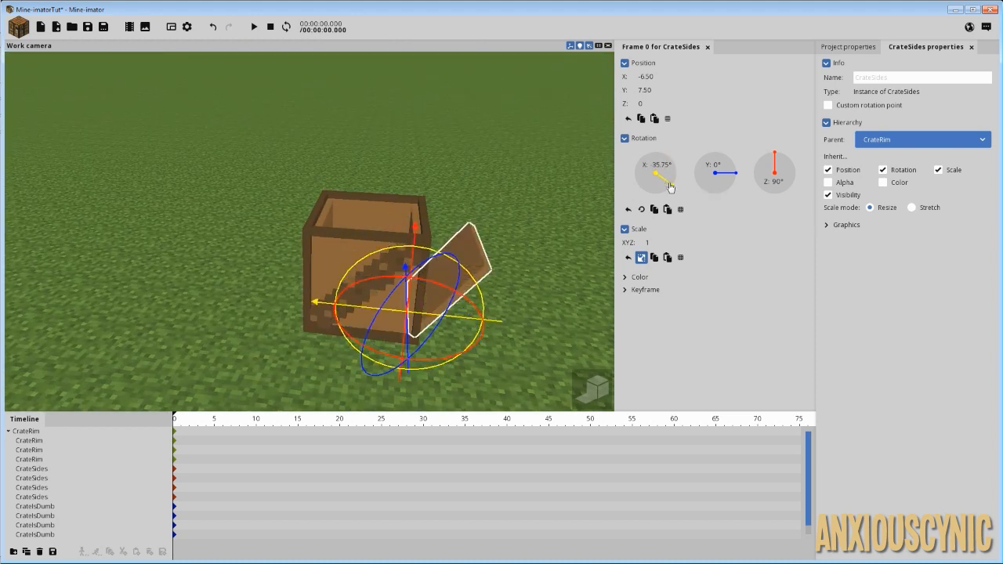
pyautogui.moveTo(670, 185); pyautogui.dragTo(661, 179)
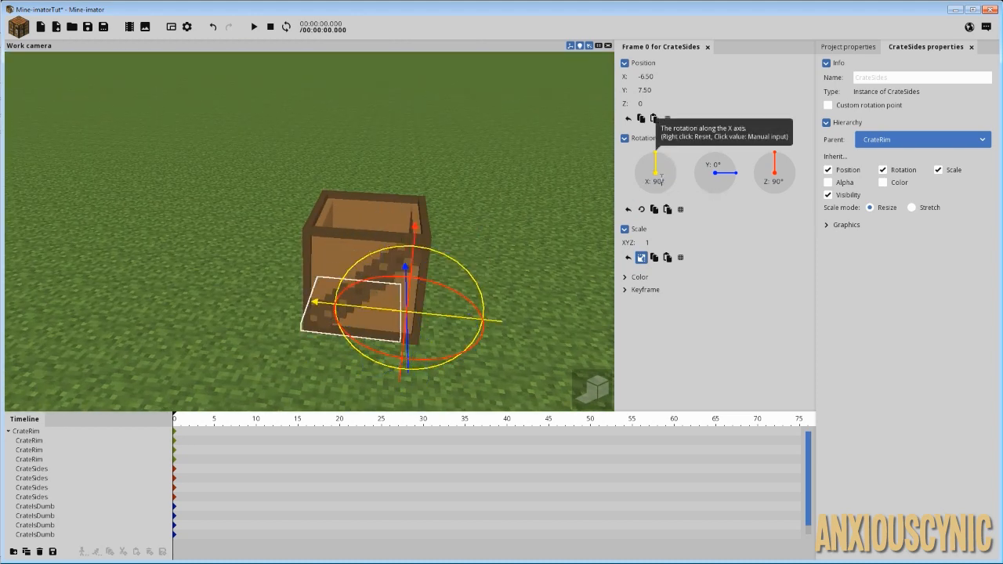
# Slide the flat CrateSides copy underneath the crate and set its X position to -8.
pyautogui.moveTo(479, 250); pyautogui.dragTo(482, 133)
pyautogui.scroll(3, 486, 359)
pyautogui.moveTo(486, 358); pyautogui.dragTo(485, 266)
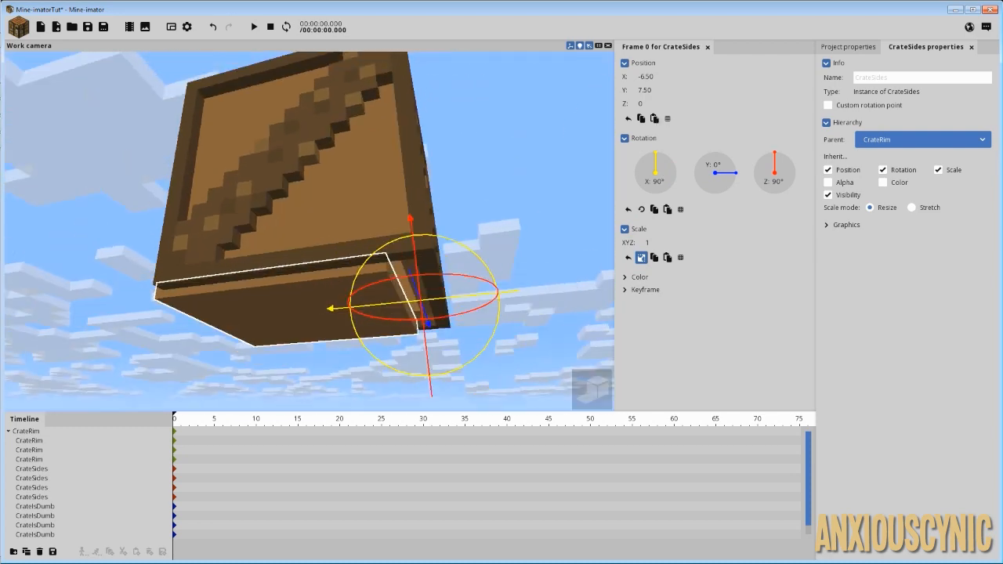
pyautogui.moveTo(514, 339); pyautogui.dragTo(533, 309)
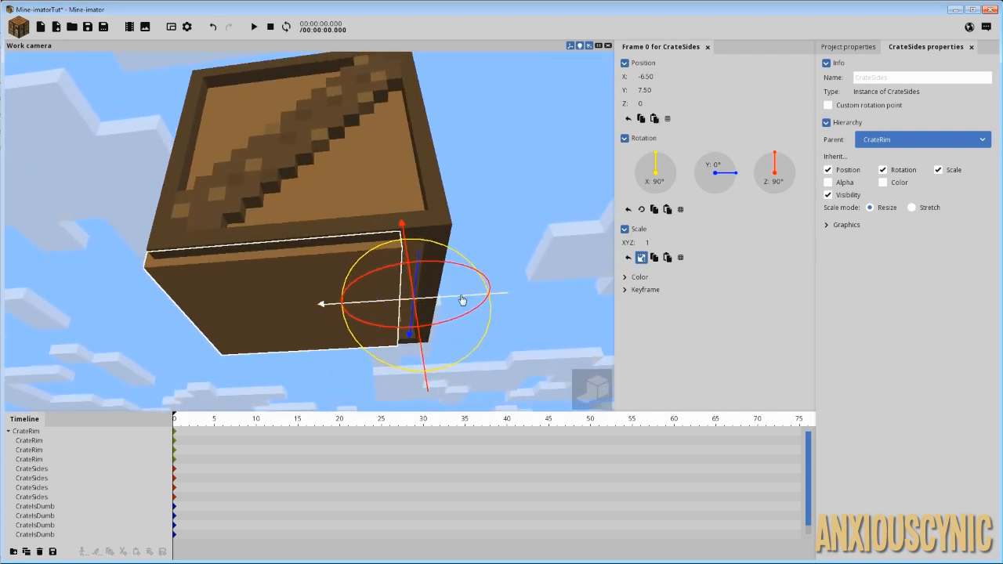
pyautogui.moveTo(464, 299); pyautogui.dragTo(481, 304)
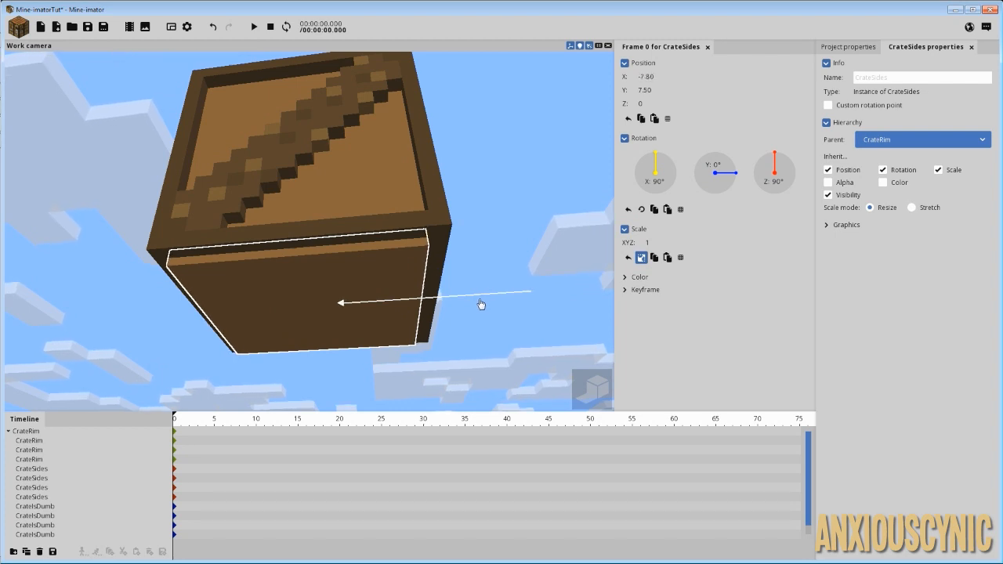
pyautogui.moveTo(490, 211); pyautogui.dragTo(470, 210)
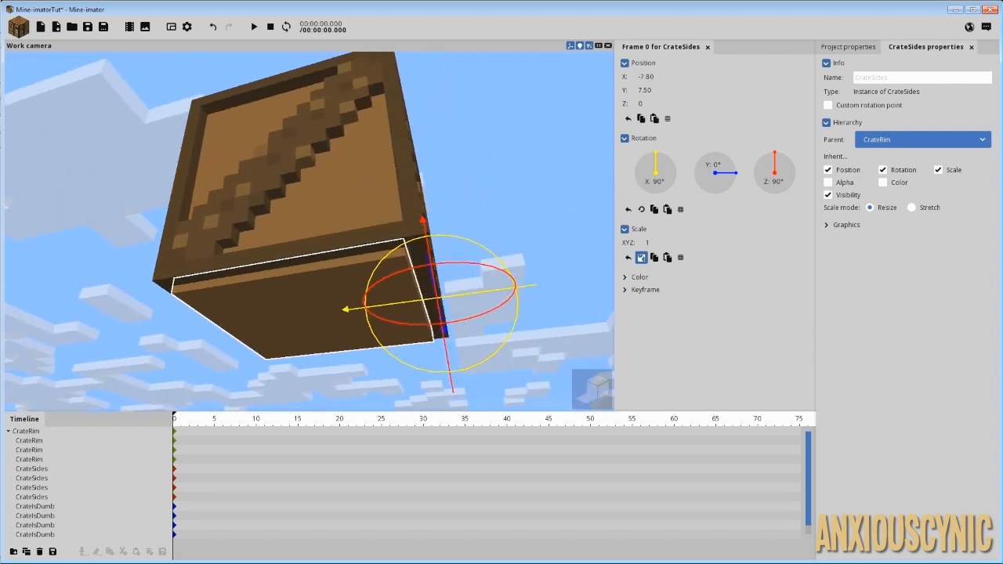
pyautogui.click(647, 76)
pyautogui.write('-8')
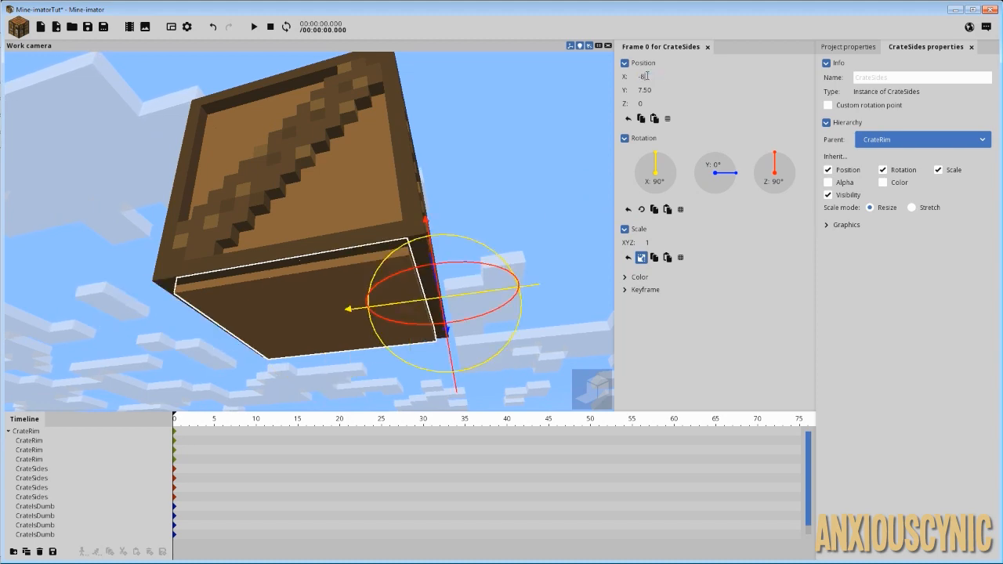
# Raise the bottom panel into the frame by setting its Z position to 1.
pyautogui.moveTo(429, 212)
pyautogui.mouseDown()
pyautogui.moveTo(439, 164)
pyautogui.moveTo(428, 211)
pyautogui.mouseUp()
pyautogui.moveTo(460, 338); pyautogui.dragTo(458, 328)
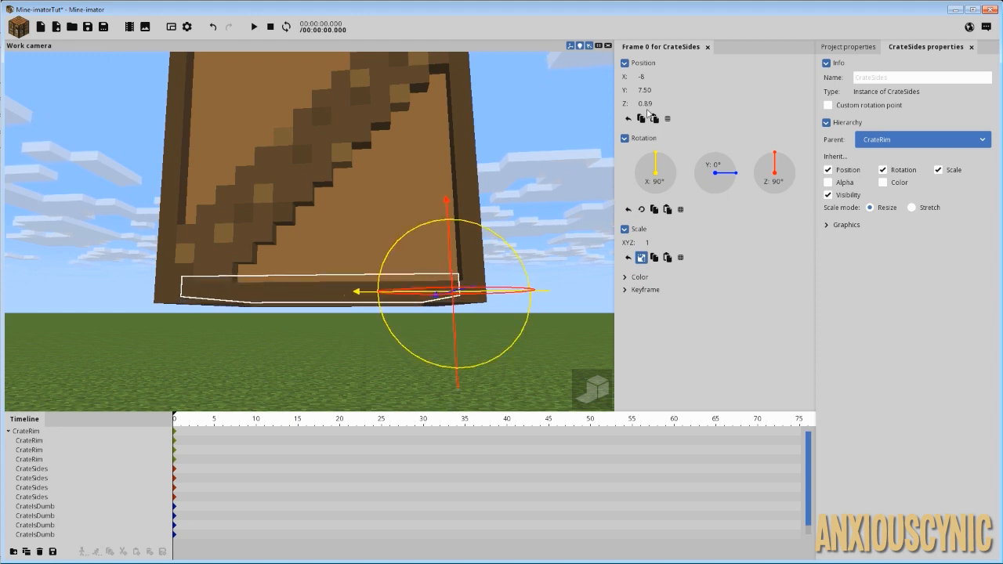
pyautogui.write('1')
pyautogui.moveTo(581, 149); pyautogui.dragTo(417, 194)
pyautogui.scroll(-3, 412, 134)
pyautogui.moveTo(408, 298); pyautogui.dragTo(368, 142)
# Try raising the parent CrateRim to a Z position of about 21.1 and turning it about Z, and reset the rotation.
pyautogui.moveTo(141, 258); pyautogui.dragTo(257, 218, button='right')
pyautogui.click(256, 194)
pyautogui.moveTo(257, 198); pyautogui.dragTo(188, 243)
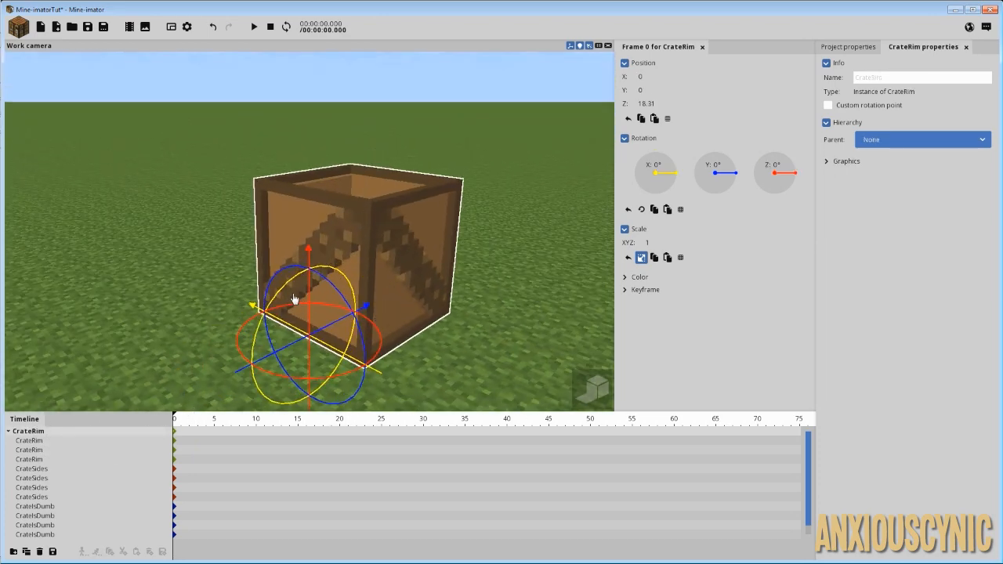
pyautogui.moveTo(308, 300); pyautogui.dragTo(430, 216)
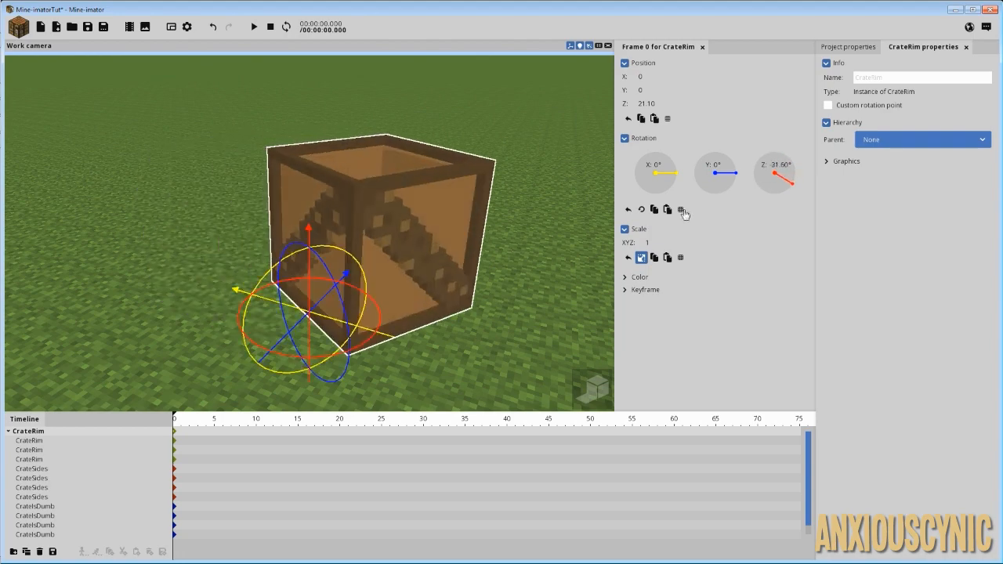
pyautogui.rightClick(766, 172)
# Enable a custom rotation point for the parent CrateRim and undo the trial change to its coordinates.
pyautogui.moveTo(486, 188); pyautogui.dragTo(697, 63)
pyautogui.moveTo(330, 369); pyautogui.dragTo(265, 408)
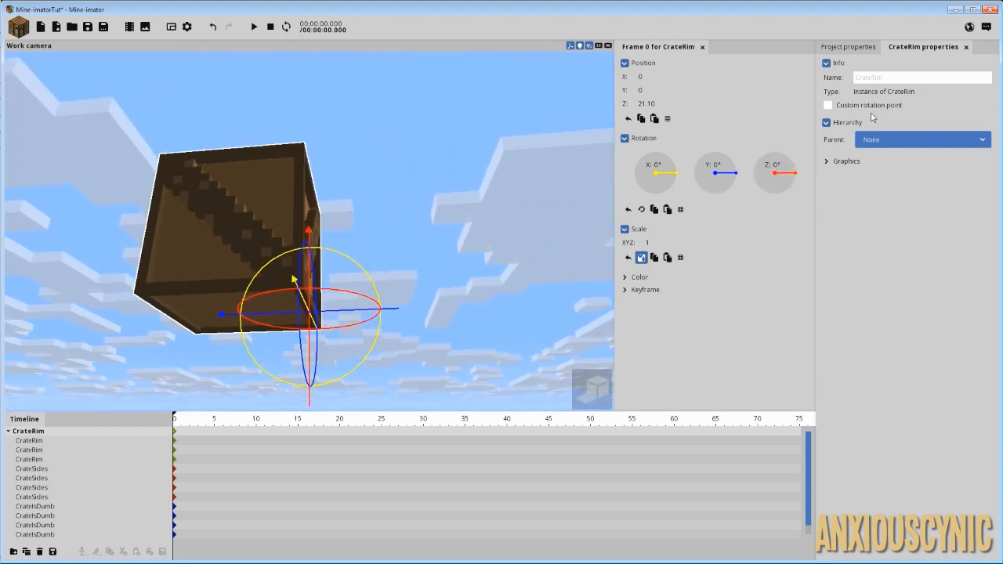
pyautogui.click(829, 105)
pyautogui.moveTo(845, 132); pyautogui.dragTo(887, 138)
pyautogui.hotkey('ctrl', 'z')
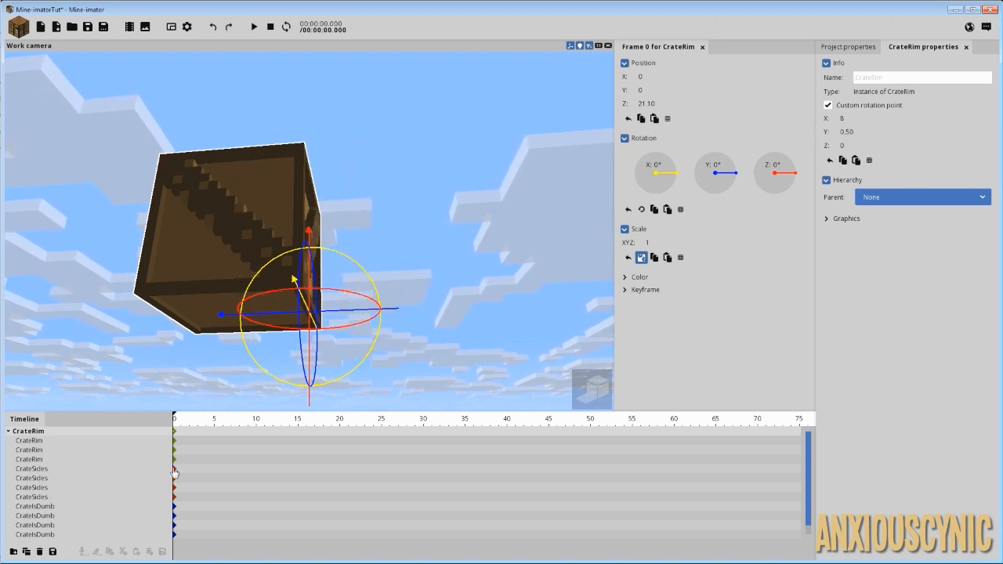
# Collapse the CrateRim hierarchy in the timeline and reselect the parent CrateRim.
pyautogui.click(8, 431)
pyautogui.moveTo(440, 216); pyautogui.dragTo(475, 180)
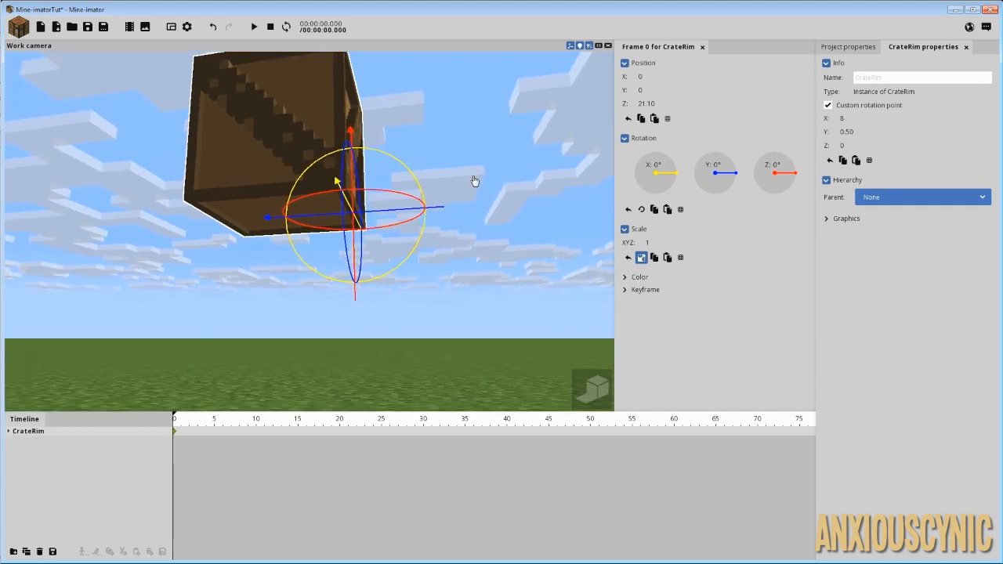
pyautogui.moveTo(514, 101)
pyautogui.mouseDown()
pyautogui.moveTo(493, 157)
pyautogui.moveTo(471, 117)
pyautogui.moveTo(498, 106)
pyautogui.mouseUp()
pyautogui.click(502, 142)
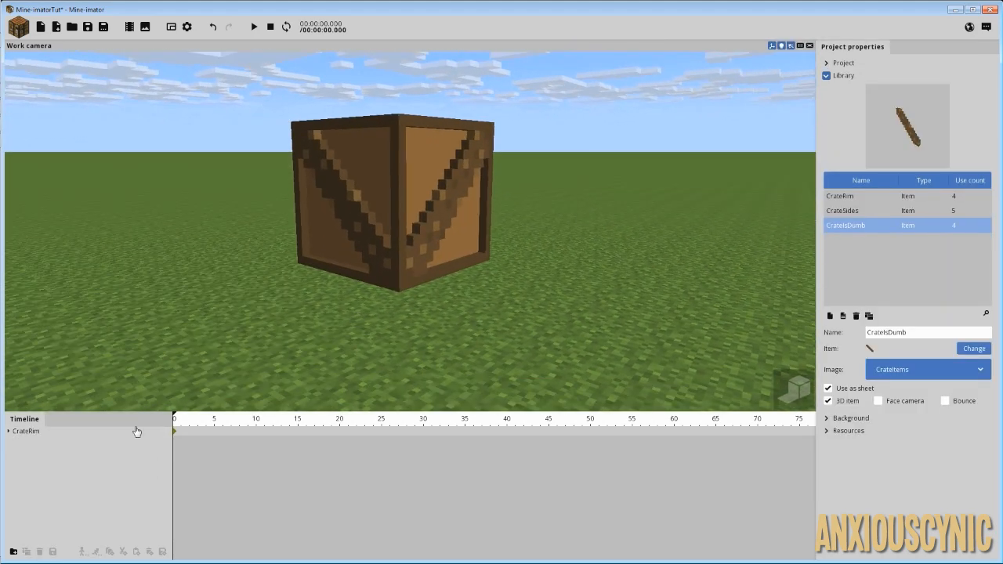
pyautogui.click(32, 432)
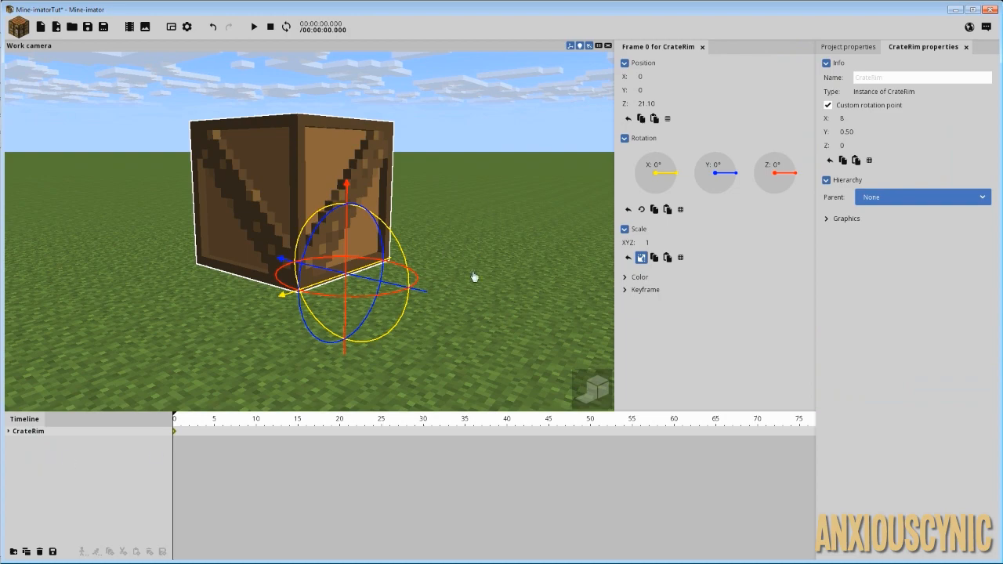
pyautogui.moveTo(471, 157)
pyautogui.mouseDown()
pyautogui.moveTo(505, 267)
pyautogui.moveTo(458, 157)
pyautogui.mouseUp()
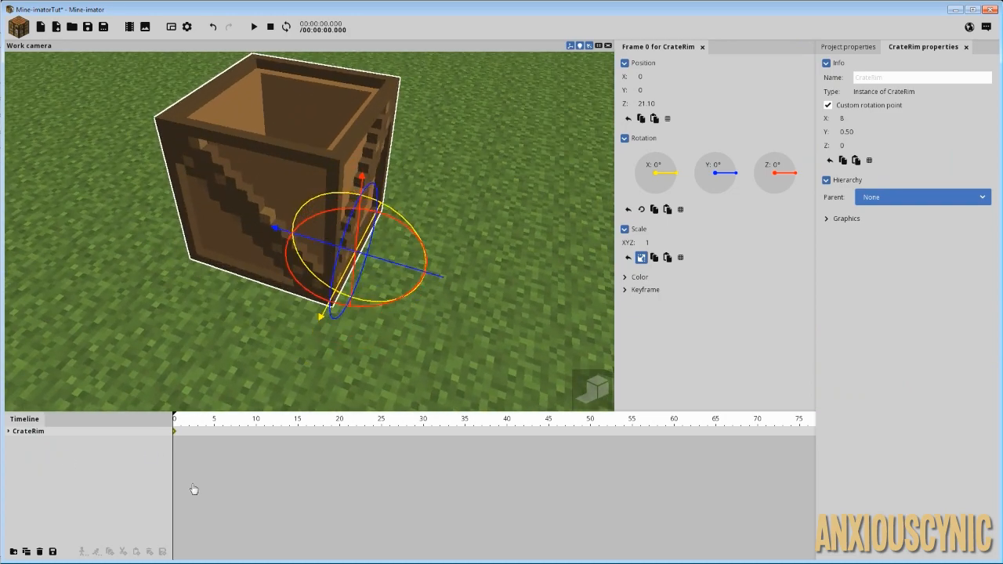
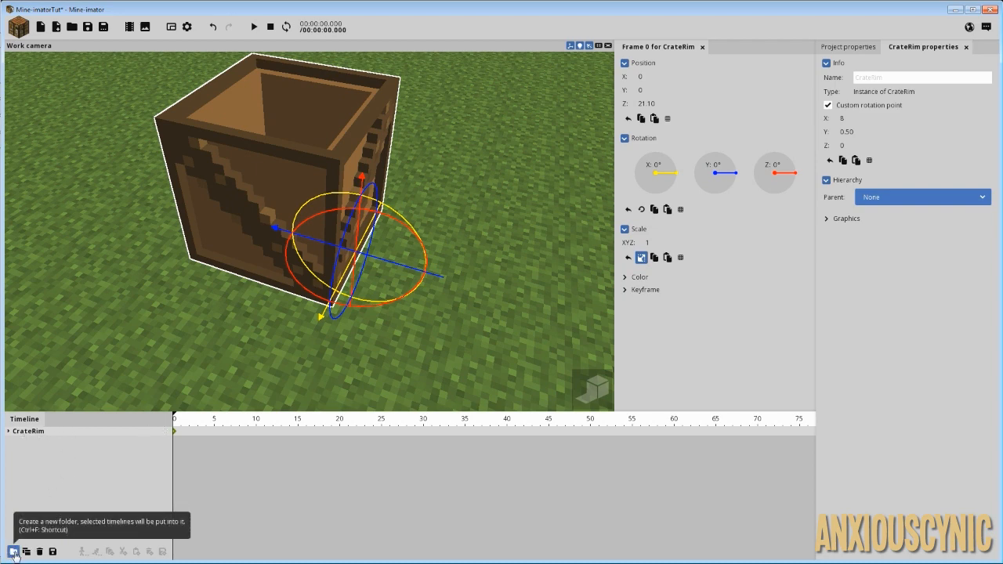
# Put CrateRim into a new timeline folder and reset CrateRim's Z position to 0.
pyautogui.click(12, 552)
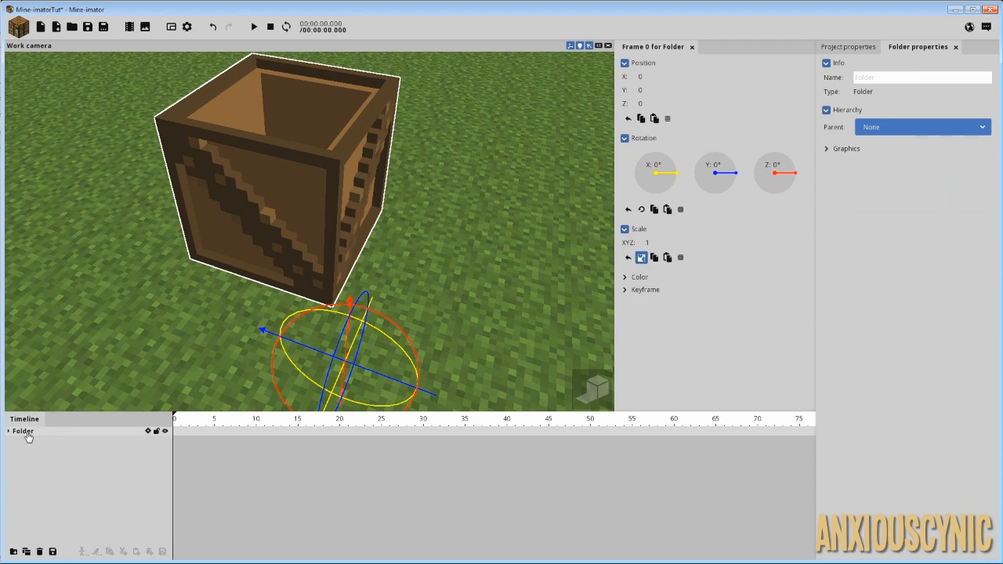
pyautogui.click(35, 441)
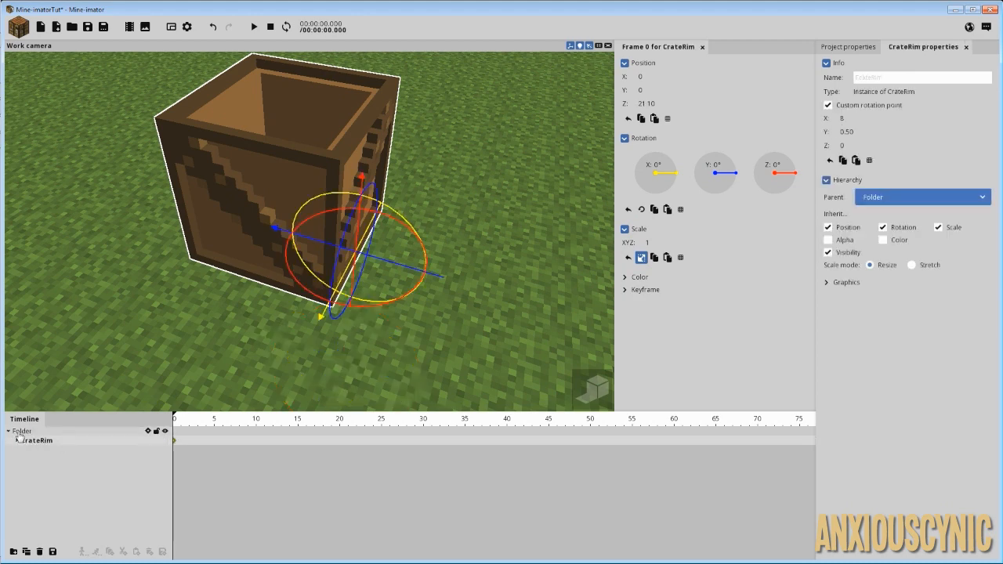
pyautogui.click(23, 435)
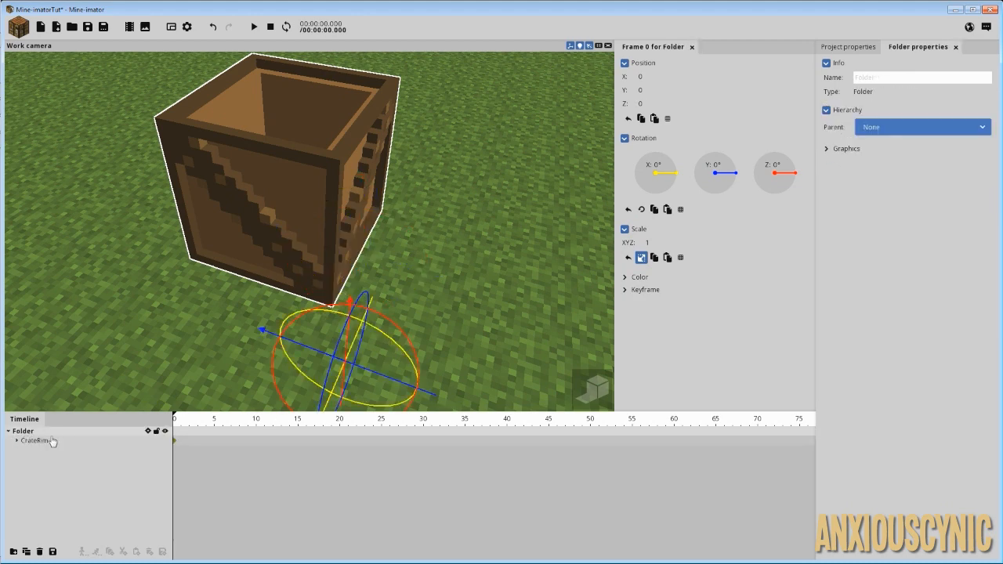
pyautogui.click(52, 442)
pyautogui.rightClick(648, 103)
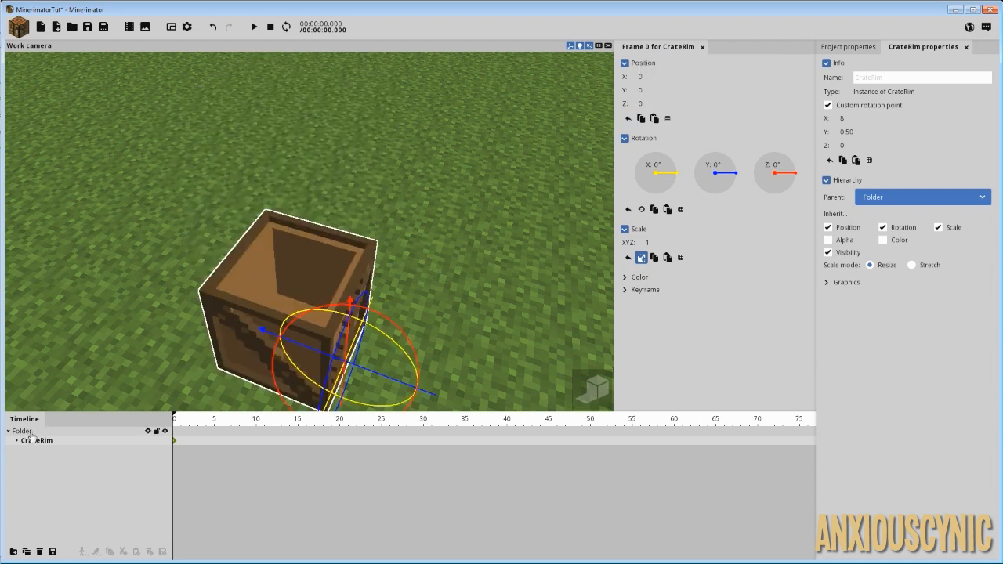
# Offset CrateRim inside the folder by setting its Y position to -8, centring the crate on the folder's pivot.
pyautogui.click(33, 434)
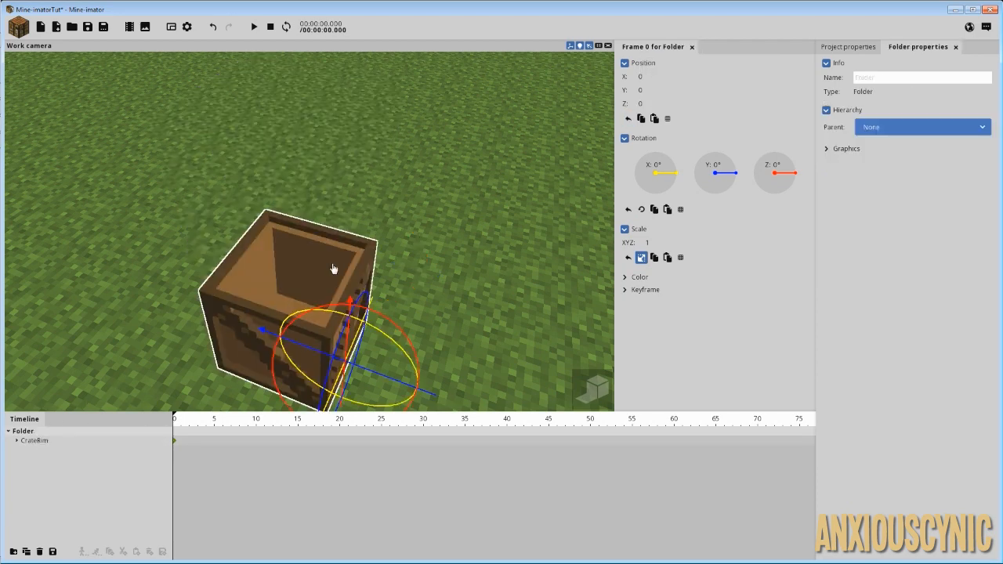
pyautogui.moveTo(415, 211); pyautogui.dragTo(414, 118)
pyautogui.moveTo(356, 317); pyautogui.dragTo(357, 324)
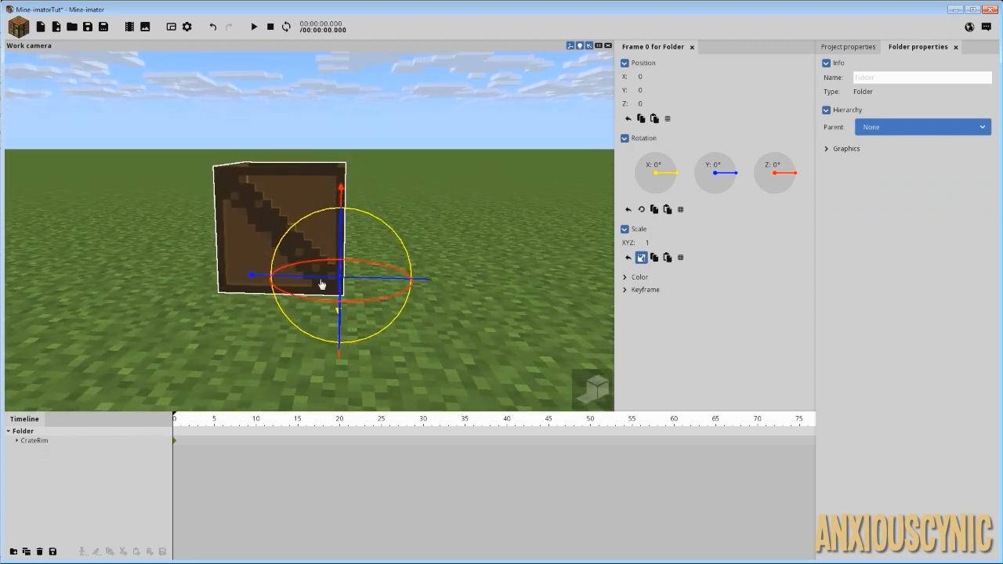
pyautogui.moveTo(436, 199); pyautogui.dragTo(435, 246)
pyautogui.click(54, 441)
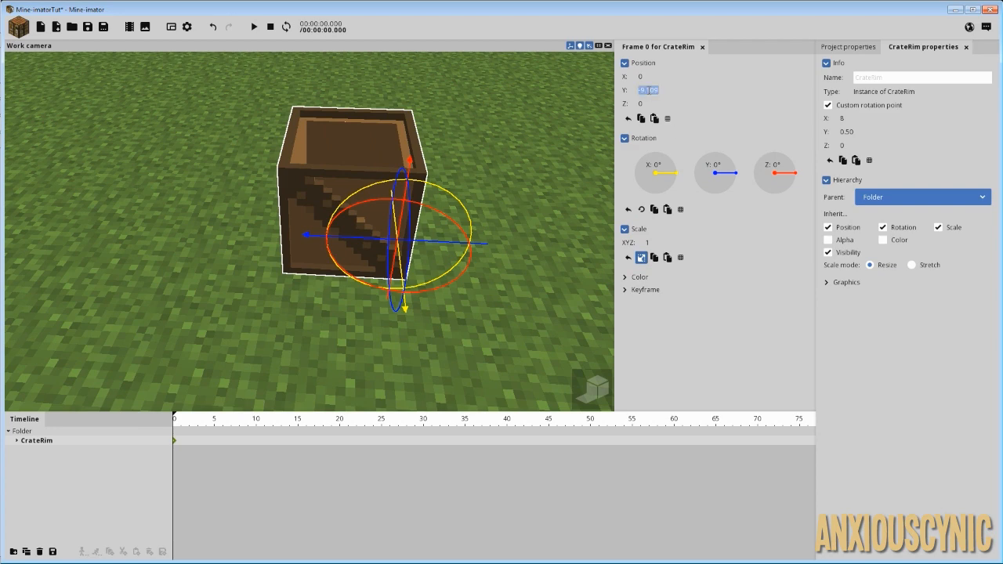
pyautogui.write('-8')
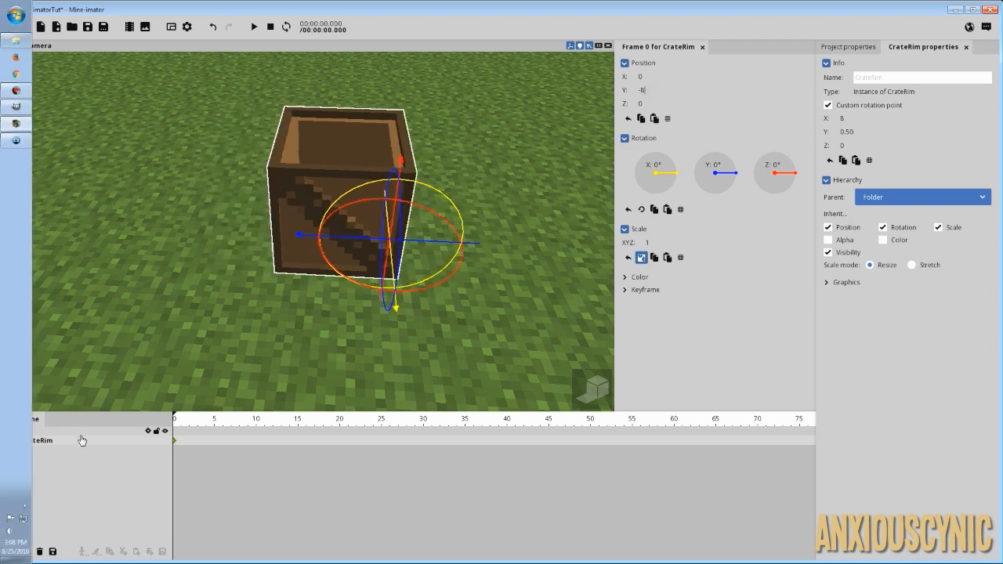
# Raise the folder to a Z position of about 19.8 and reset its Z rotation.
pyautogui.click(81, 433)
pyautogui.moveTo(424, 274); pyautogui.dragTo(425, 174)
pyautogui.moveTo(347, 162); pyautogui.dragTo(337, 3)
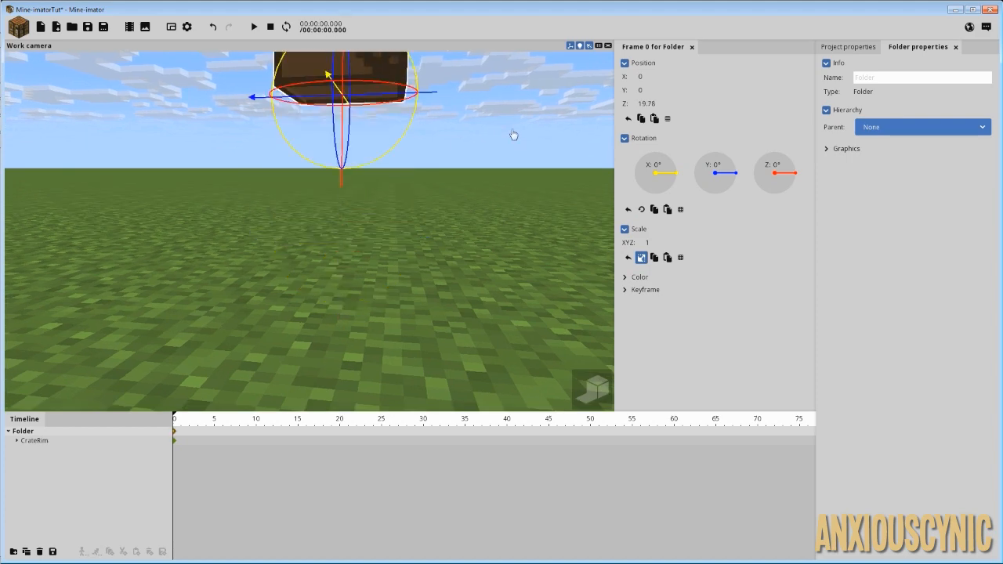
pyautogui.moveTo(512, 134); pyautogui.dragTo(483, 155)
pyautogui.moveTo(483, 156); pyautogui.dragTo(374, 217, button='right')
pyautogui.moveTo(384, 274); pyautogui.dragTo(385, 293, button='right')
pyautogui.moveTo(385, 293); pyautogui.dragTo(493, 264)
pyautogui.rightClick(782, 175)
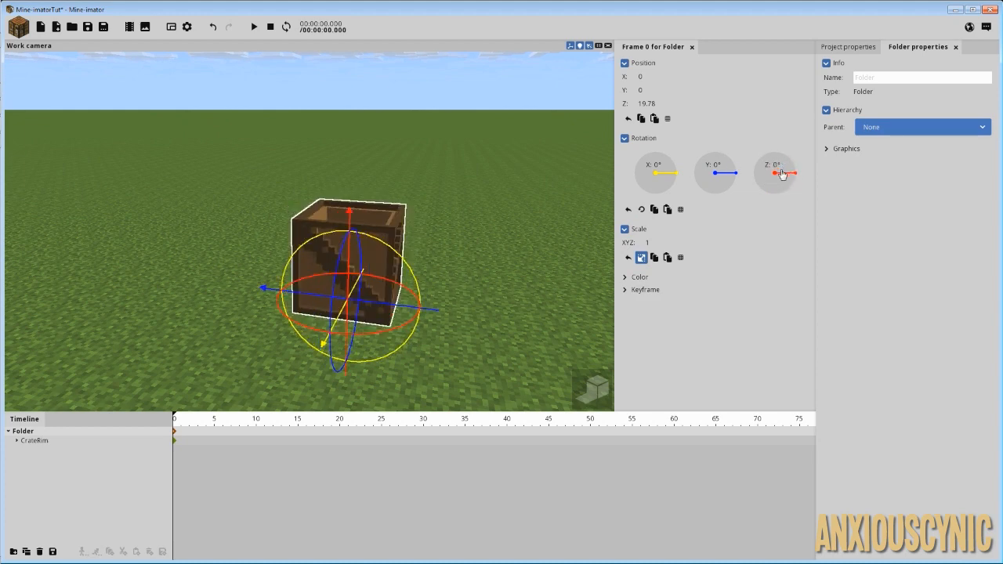
# Centre the crate vertically on the folder's pivot by setting CrateRim's Z position to -8.
pyautogui.click(31, 441)
pyautogui.moveTo(214, 311); pyautogui.dragTo(188, 286, button='right')
pyautogui.click(24, 431)
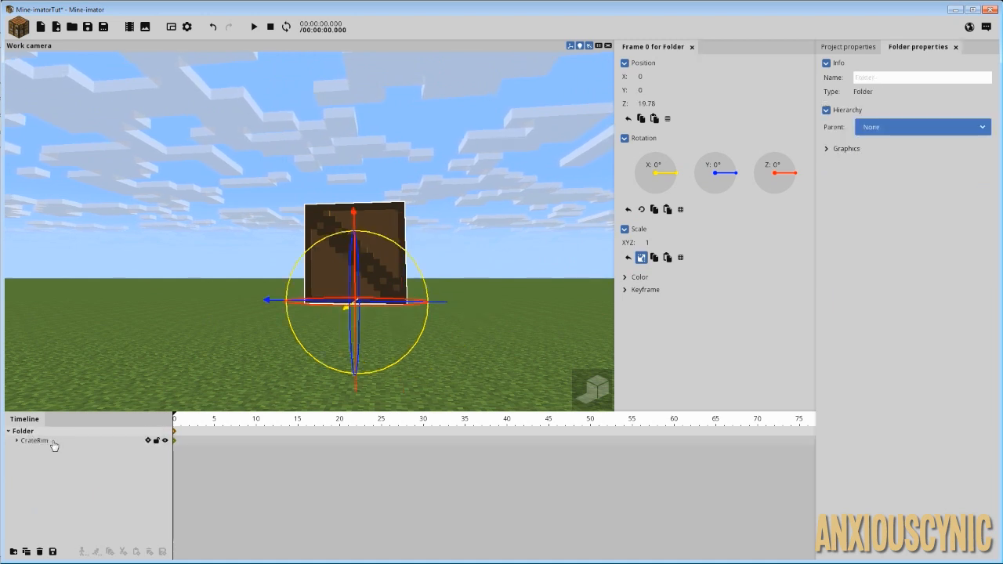
pyautogui.click(35, 441)
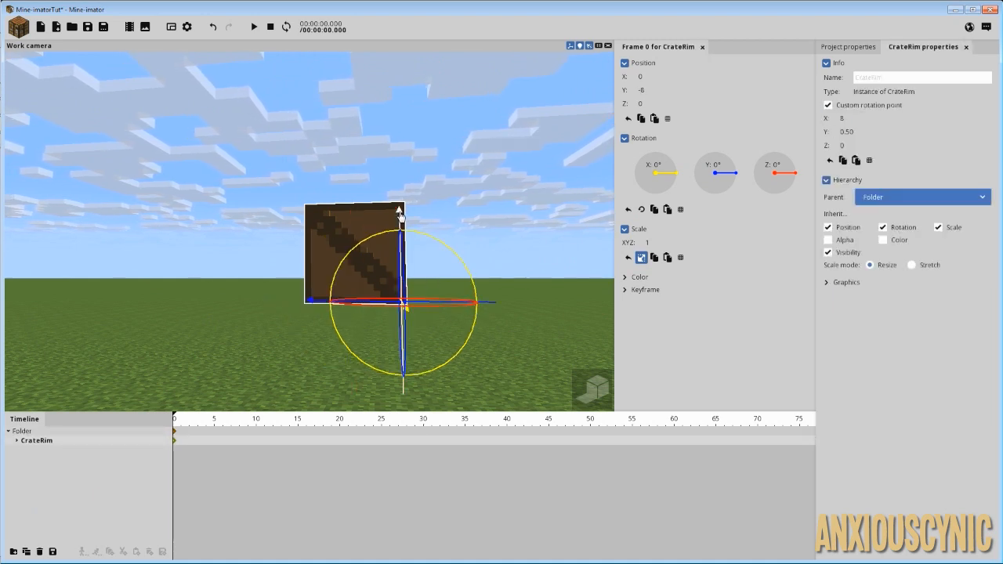
pyautogui.moveTo(399, 216); pyautogui.dragTo(401, 245)
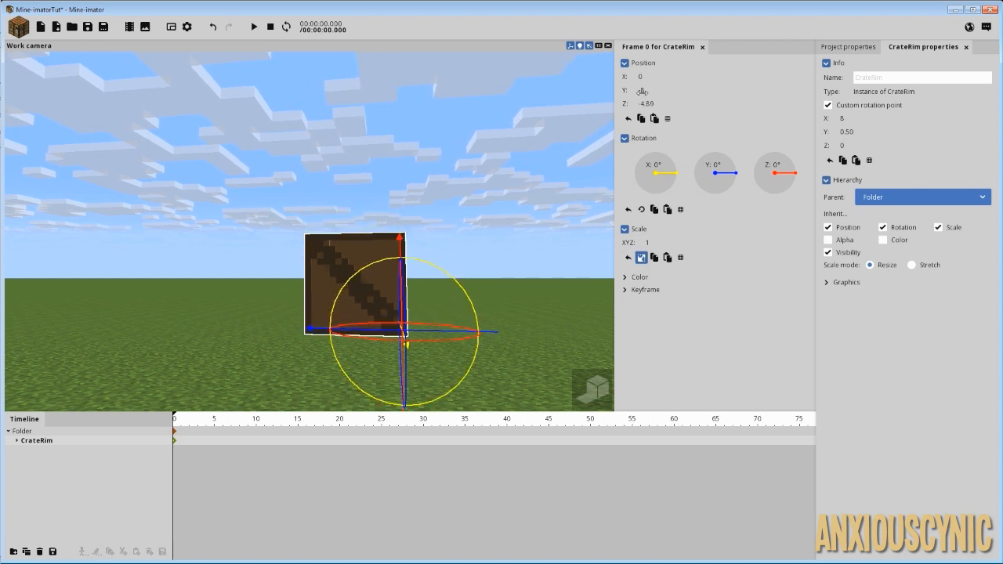
pyautogui.press('BackSpace')
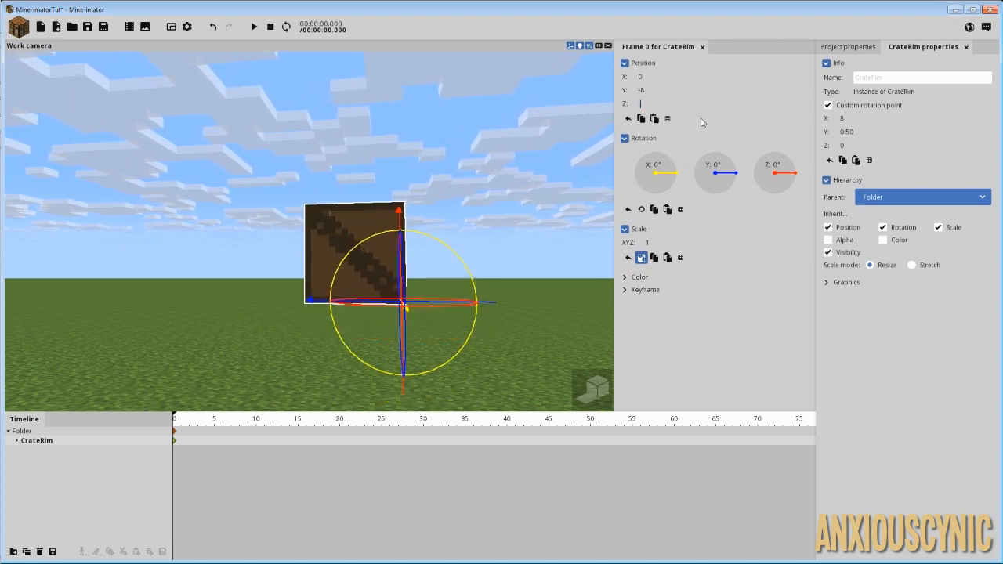
pyautogui.write('-8')
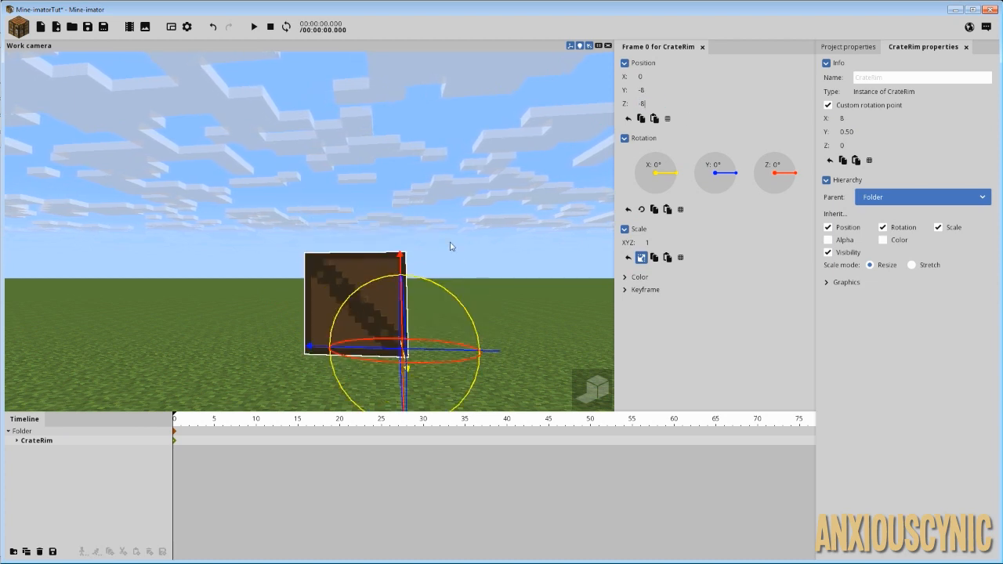
# Try rotating the folder about its centred pivot and reset its rotation.
pyautogui.click(42, 433)
pyautogui.moveTo(495, 233); pyautogui.dragTo(435, 263)
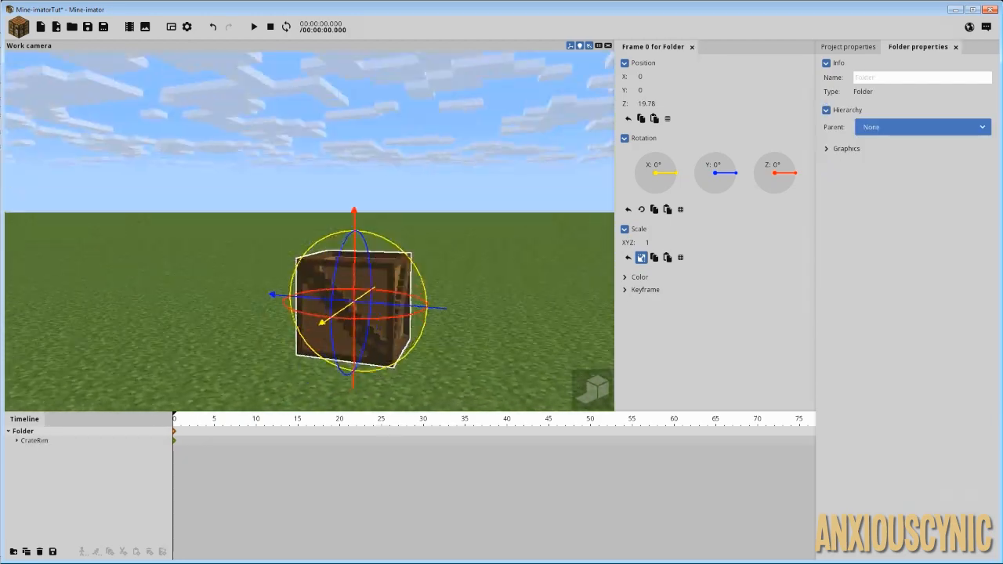
pyautogui.moveTo(381, 242); pyautogui.dragTo(412, 235)
pyautogui.click(627, 208)
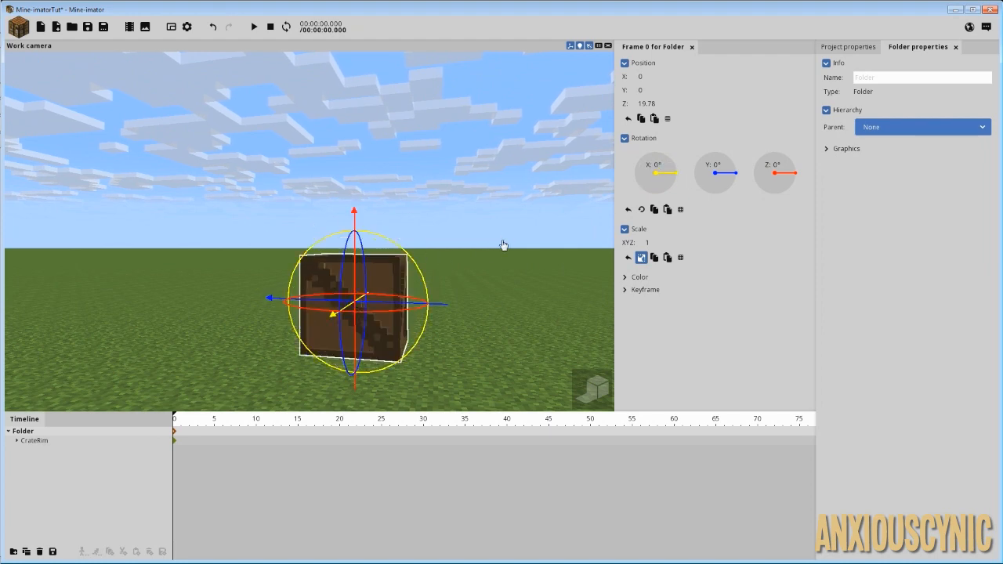
# Examine the crate from all sides to check its planks, frame and the folder's centred pivot.
pyautogui.moveTo(503, 246); pyautogui.dragTo(392, 229)
pyautogui.moveTo(490, 227); pyautogui.dragTo(459, 298, button='right')
pyautogui.moveTo(491, 227); pyautogui.dragTo(423, 223)
pyautogui.scroll(3, 467, 237)
pyautogui.moveTo(482, 191); pyautogui.dragTo(572, 212, button='right')
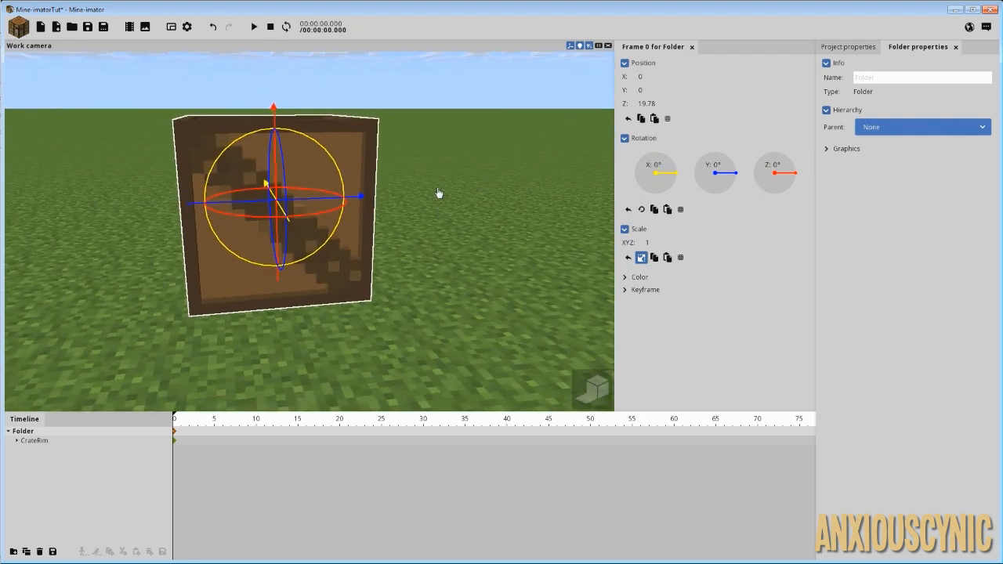
pyautogui.moveTo(439, 193); pyautogui.dragTo(453, 237)
pyautogui.scroll(-3, 434, 217)
pyautogui.moveTo(452, 237); pyautogui.dragTo(415, 232, button='right')
pyautogui.moveTo(453, 236); pyautogui.dragTo(461, 266)
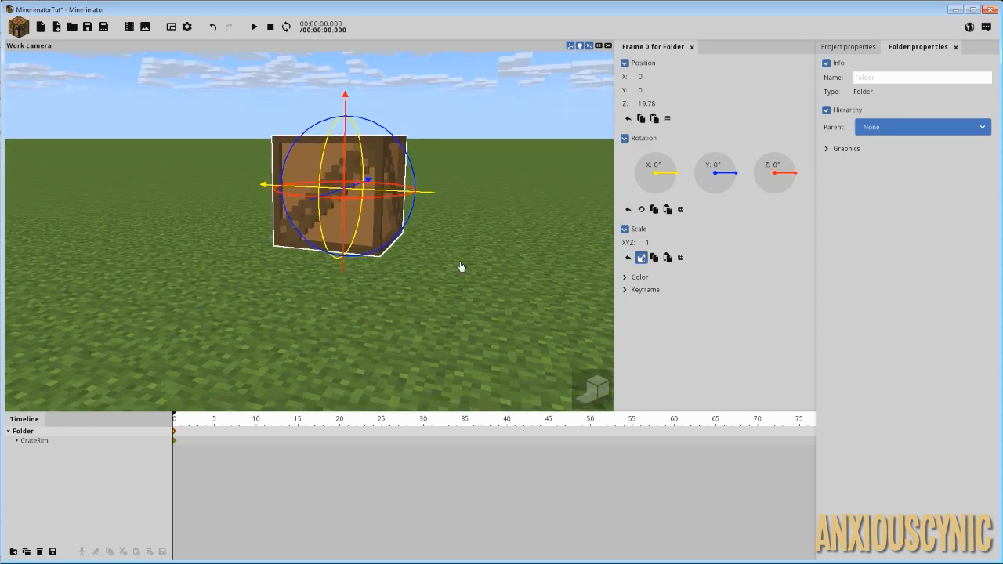
pyautogui.moveTo(462, 266); pyautogui.dragTo(457, 269, button='right')
pyautogui.moveTo(457, 268); pyautogui.dragTo(351, 323)
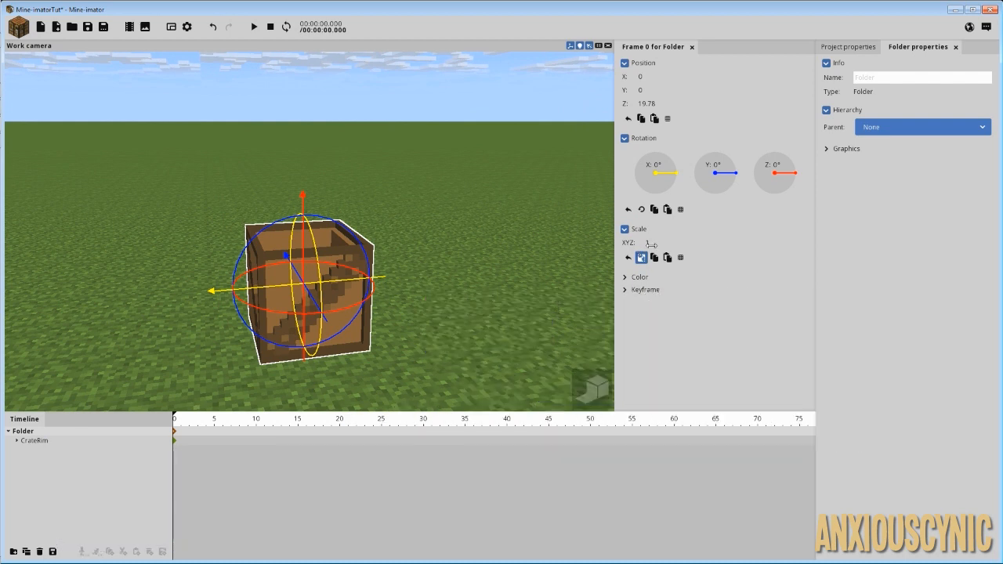
# Try unlinking the folder's scale axes, relink them, and try scaling the whole crate uniformly before returning the scale to 1.
pyautogui.click(641, 258)
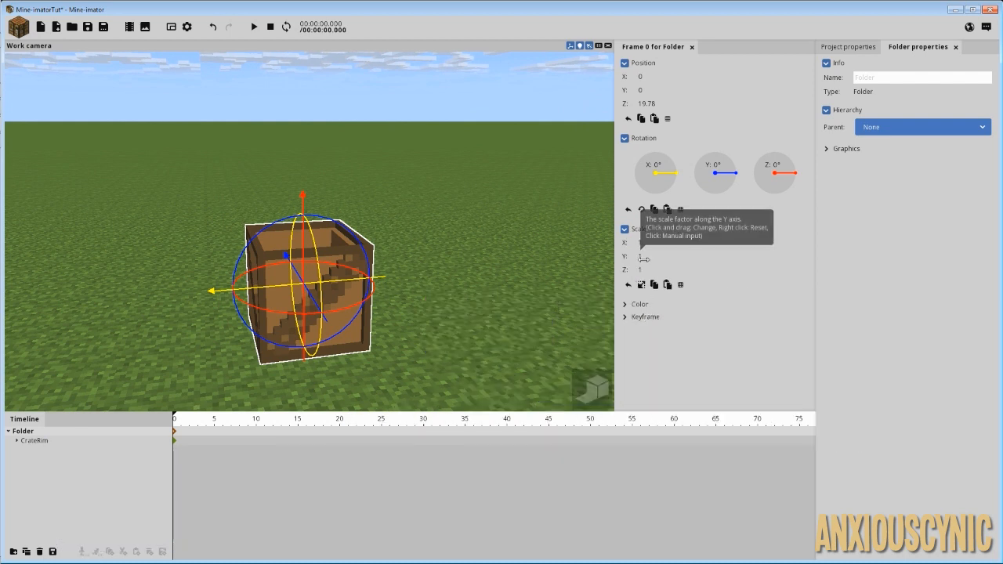
pyautogui.click(35, 441)
pyautogui.click(23, 432)
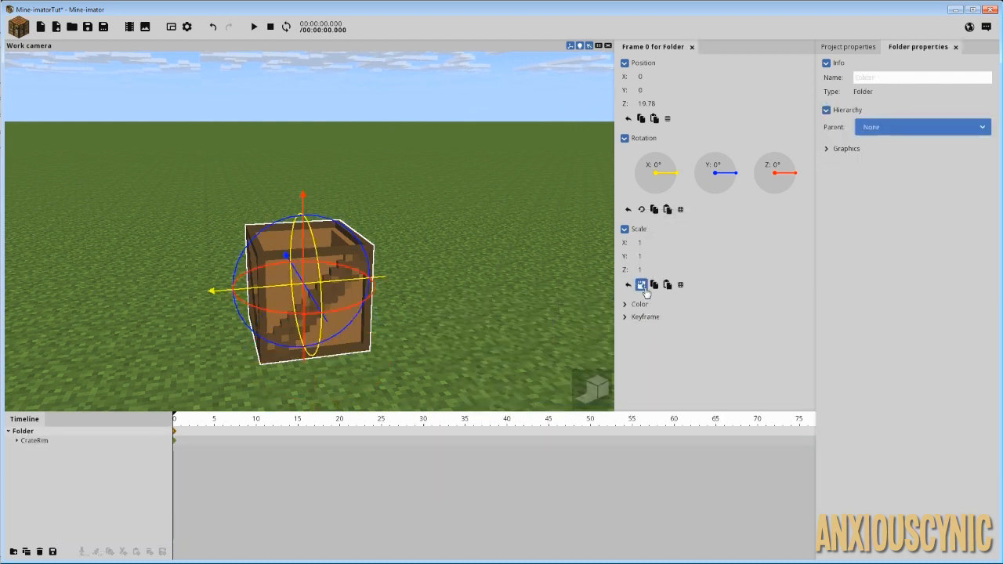
pyautogui.click(641, 285)
pyautogui.moveTo(652, 243)
pyautogui.mouseDown()
pyautogui.moveTo(690, 243)
pyautogui.moveTo(623, 244)
pyautogui.moveTo(634, 244)
pyautogui.mouseUp()
pyautogui.moveTo(427, 268)
pyautogui.mouseDown(button='right')
pyautogui.moveTo(421, 313)
pyautogui.moveTo(437, 264)
pyautogui.mouseUp(button='right')
pyautogui.moveTo(648, 243)
pyautogui.mouseDown()
pyautogui.moveTo(690, 245)
pyautogui.moveTo(651, 245)
pyautogui.moveTo(680, 245)
pyautogui.moveTo(664, 246)
pyautogui.mouseUp()
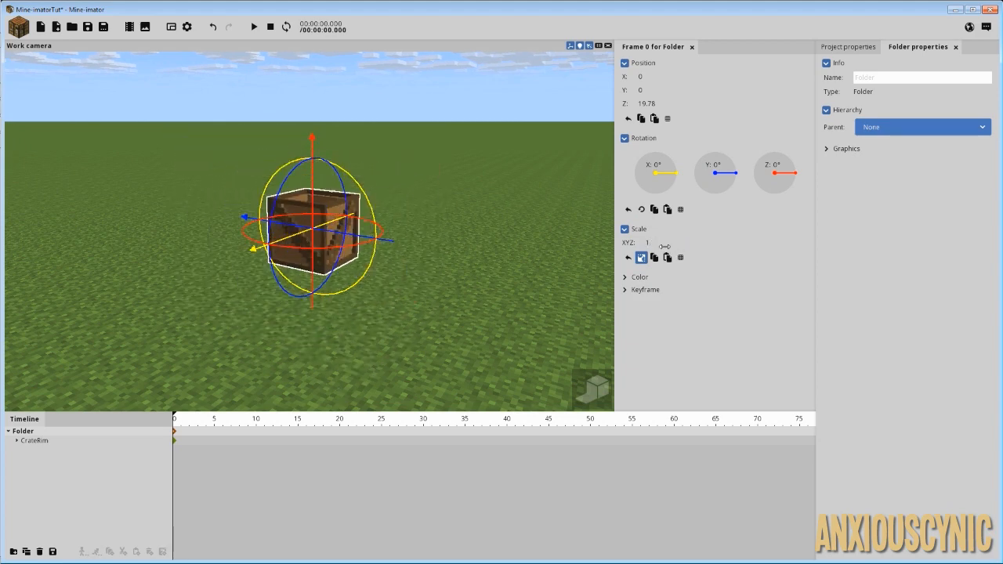
# Select CrateRim inside the folder, check the crate from another side, and save the project.
pyautogui.moveTo(427, 267); pyautogui.dragTo(368, 235)
pyautogui.click(72, 442)
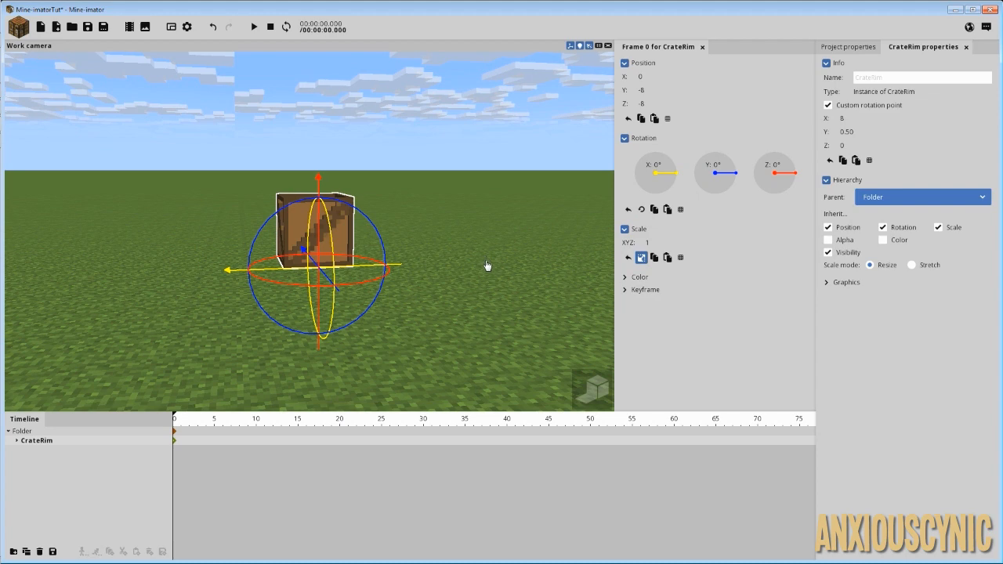
pyautogui.moveTo(490, 258)
pyautogui.mouseDown()
pyautogui.moveTo(384, 229)
pyautogui.moveTo(373, 274)
pyautogui.moveTo(483, 264)
pyautogui.mouseUp()
pyautogui.scroll(1, 481, 268)
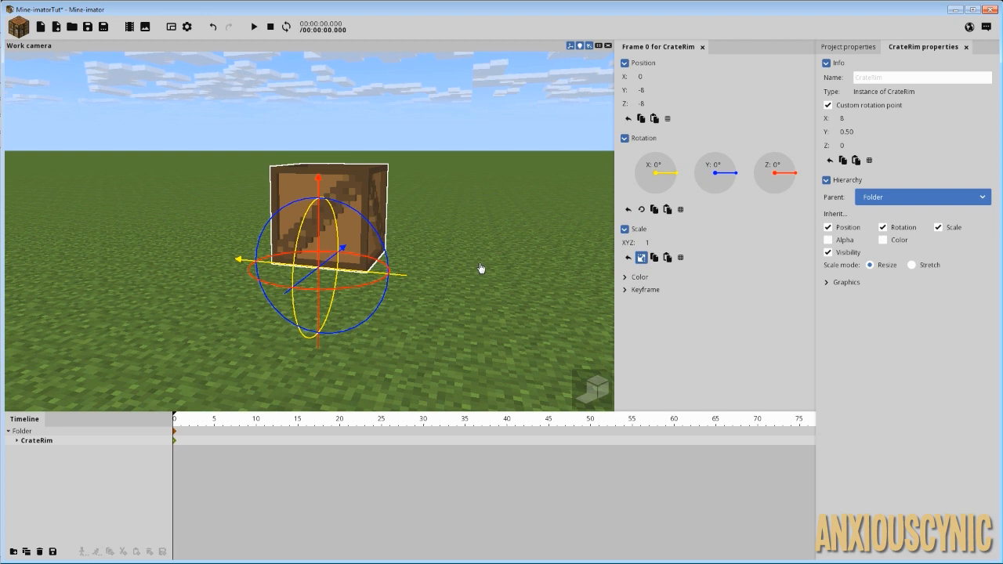
pyautogui.hotkey('ctrl', 's')
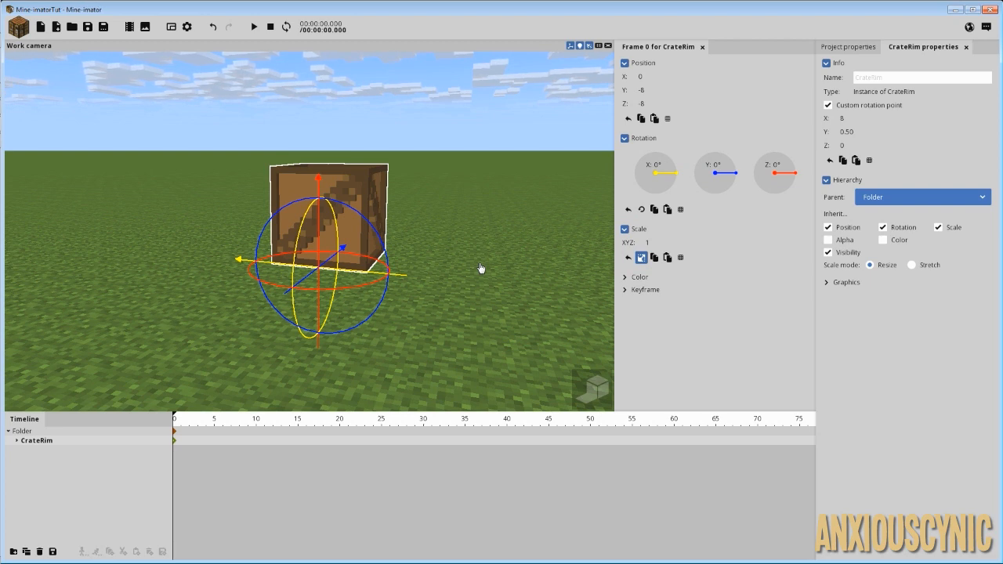